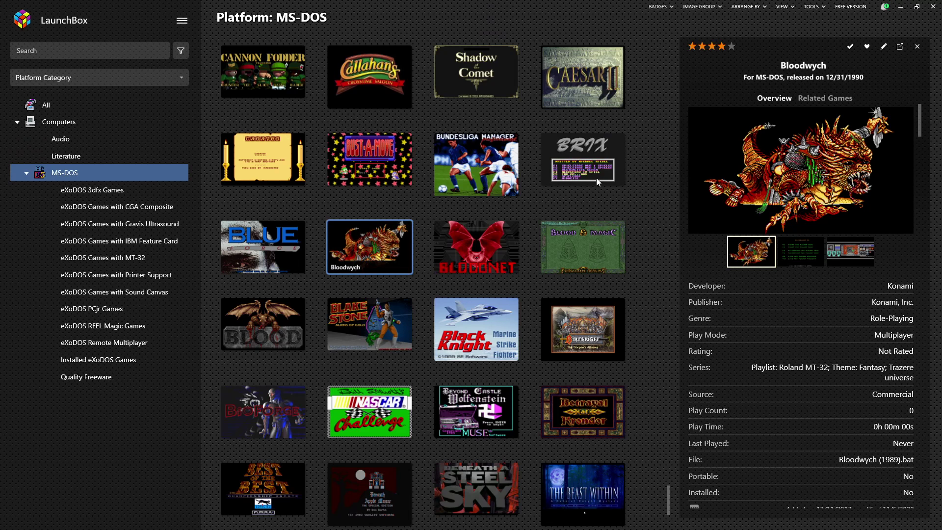
- Move through the MS-DOS game grid and bring up Bust-A-Move's details panel
scroll(519, 260, up, 1)
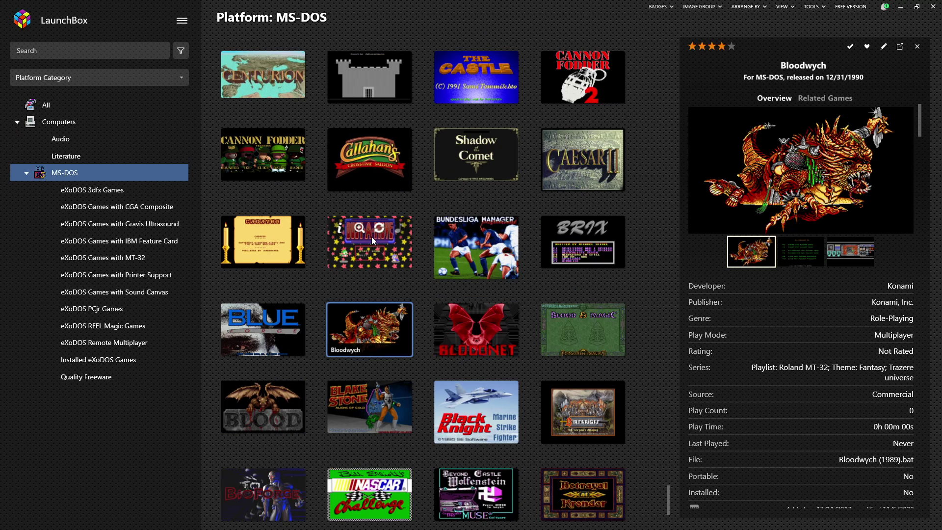
click(372, 237)
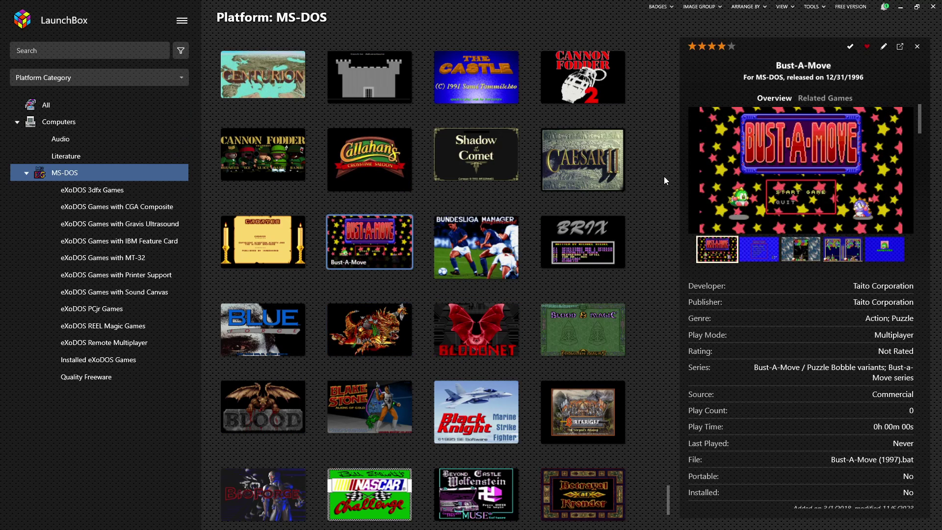
scroll(533, 268, up, 2)
scroll(534, 290, up, 3)
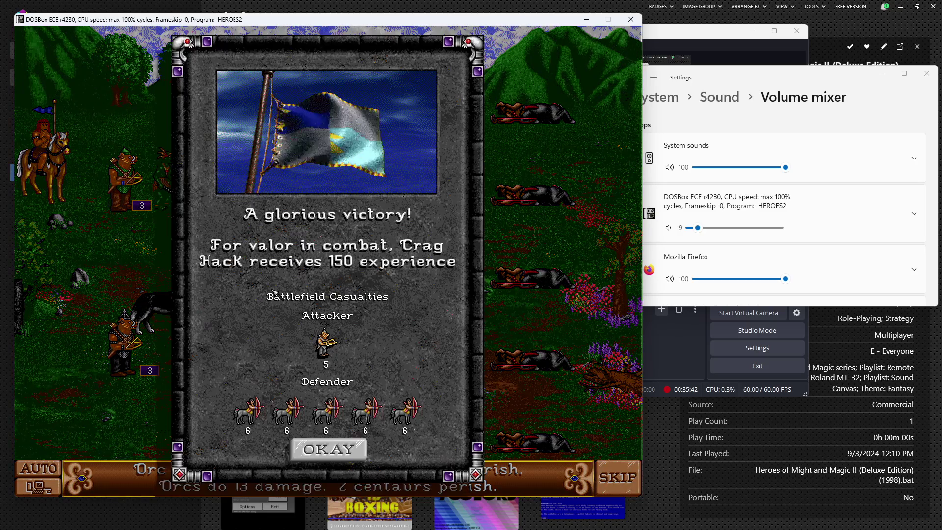
click(357, 449)
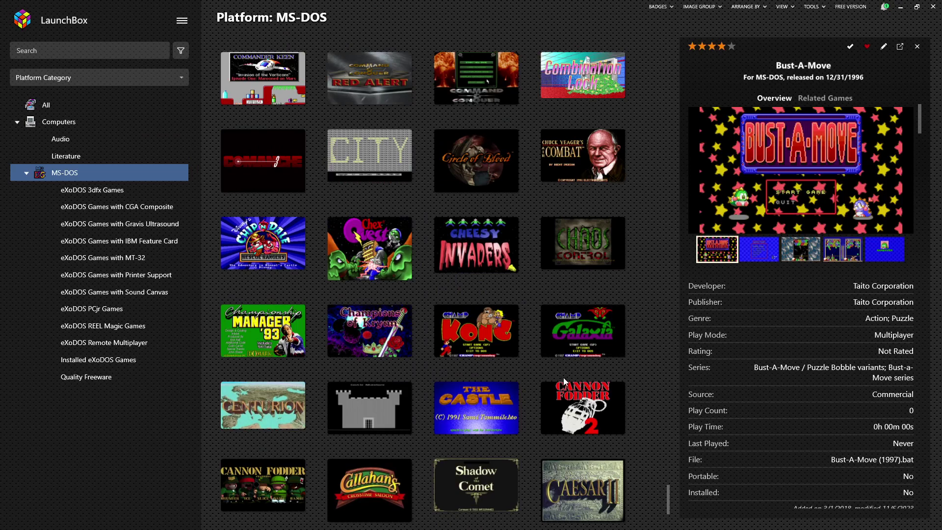
- Show Chex Quest's details and enlarge its third screenshot
click(381, 265)
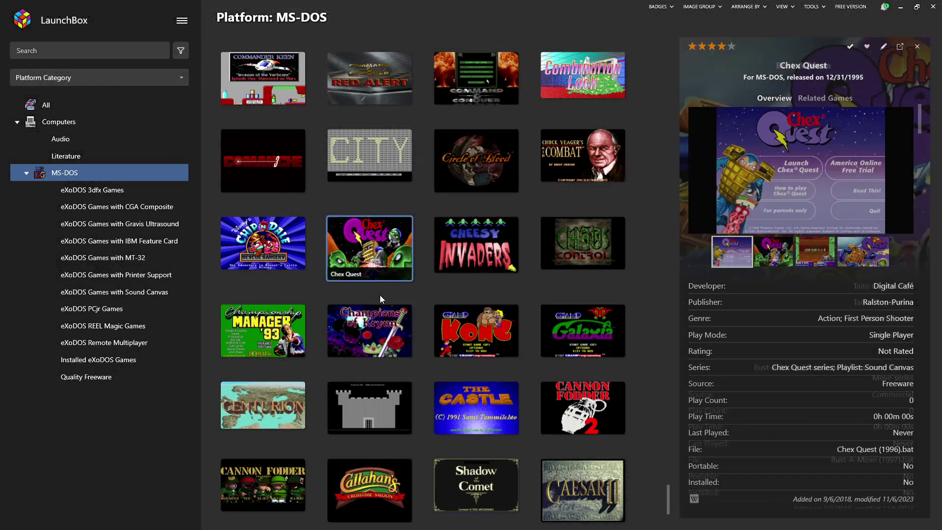
mouse_move(336, 247)
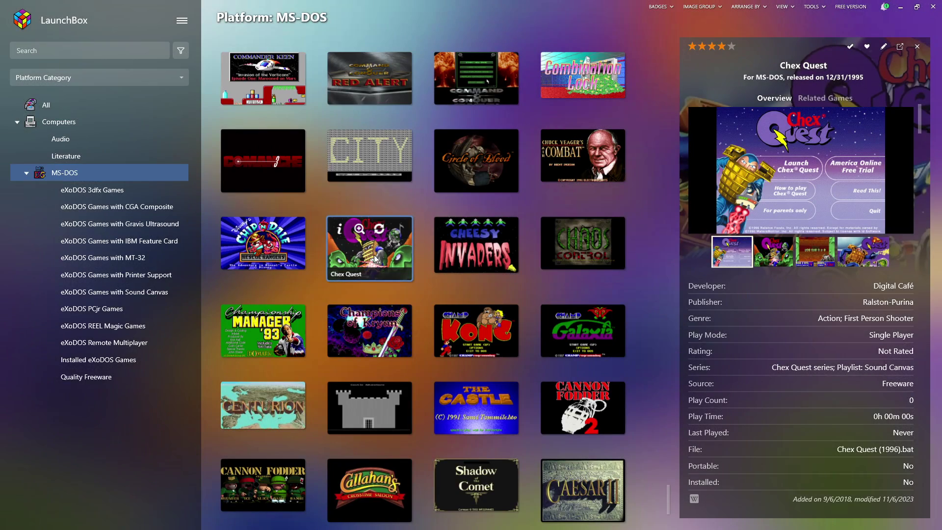
click(819, 265)
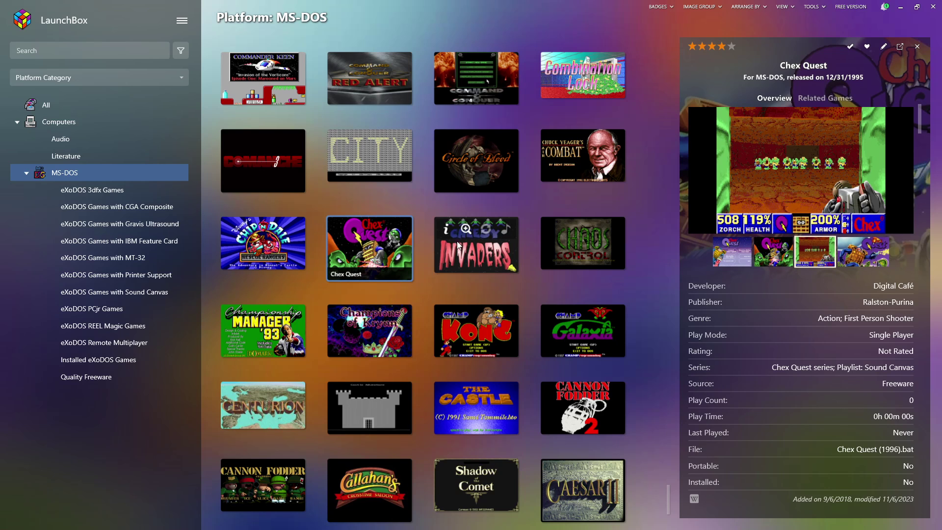
scroll(456, 242, up, 2)
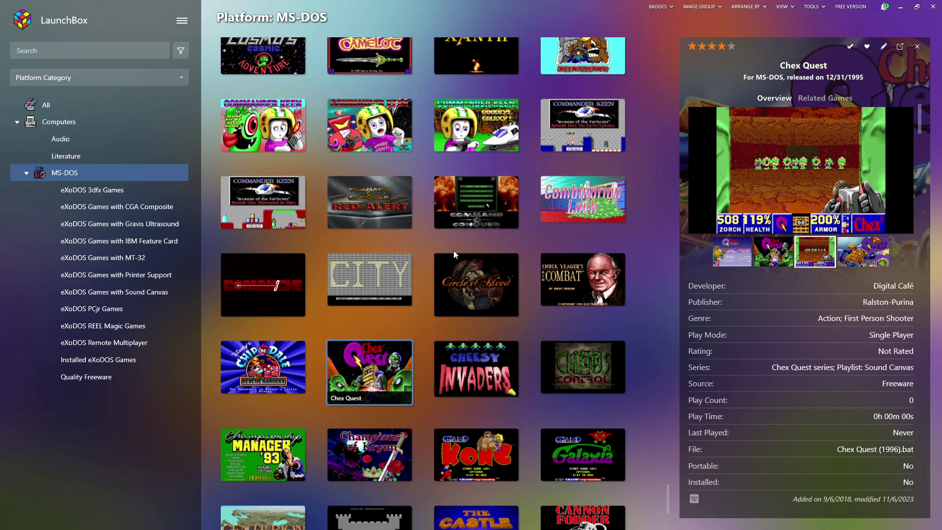
- View details for Command & Conquer: Red Alert and Command & Conquer, dismissing its actions menu
click(388, 202)
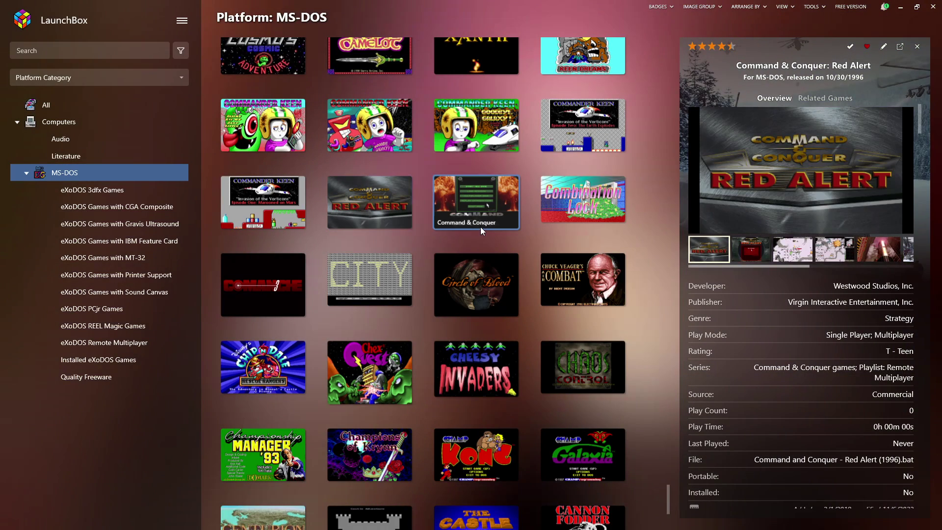
click(481, 228)
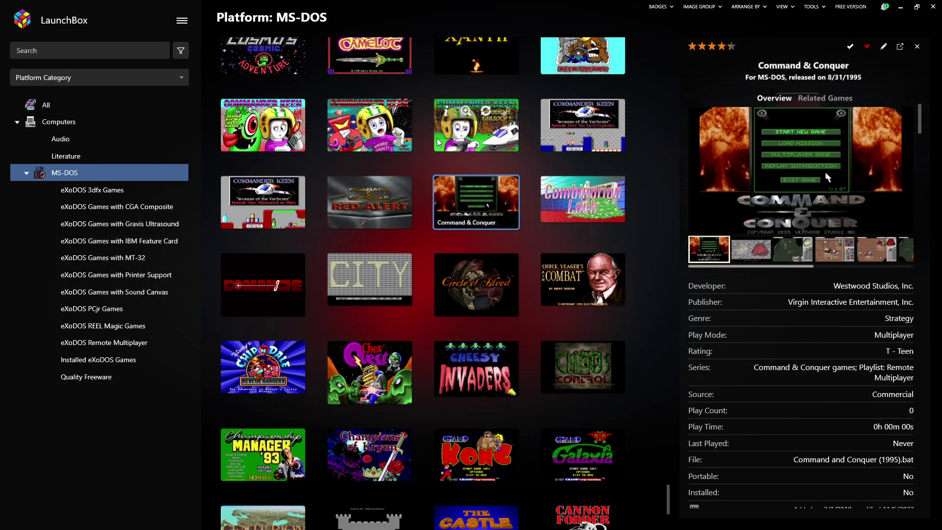
scroll(439, 142, up, 2)
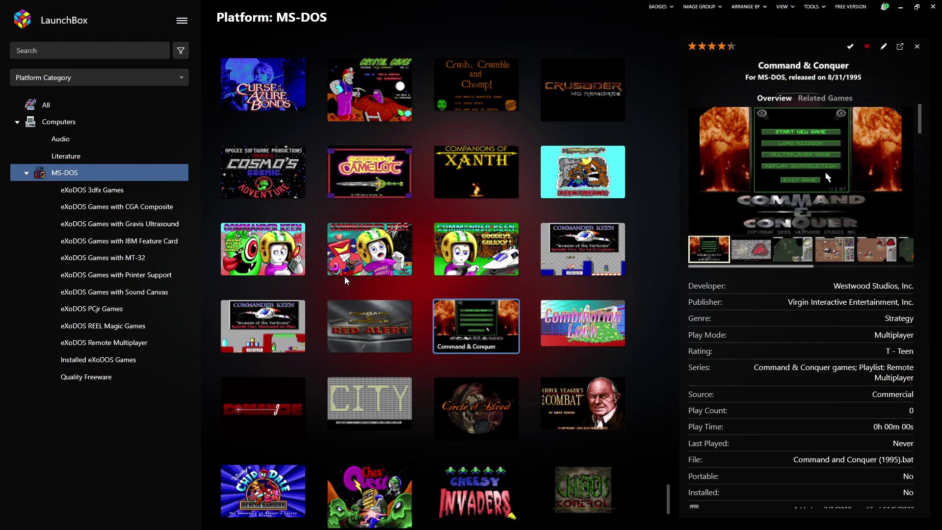
scroll(372, 280, up, 2)
right_click(436, 239)
click(643, 216)
scroll(635, 246, up, 3)
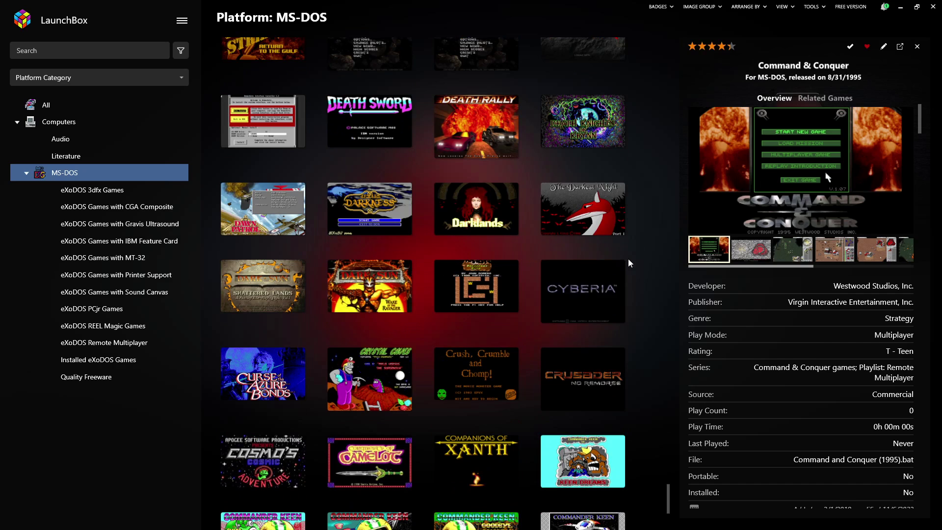
- Show Crystal Caves' details and enlarge its fourth and sixth screenshots
click(374, 393)
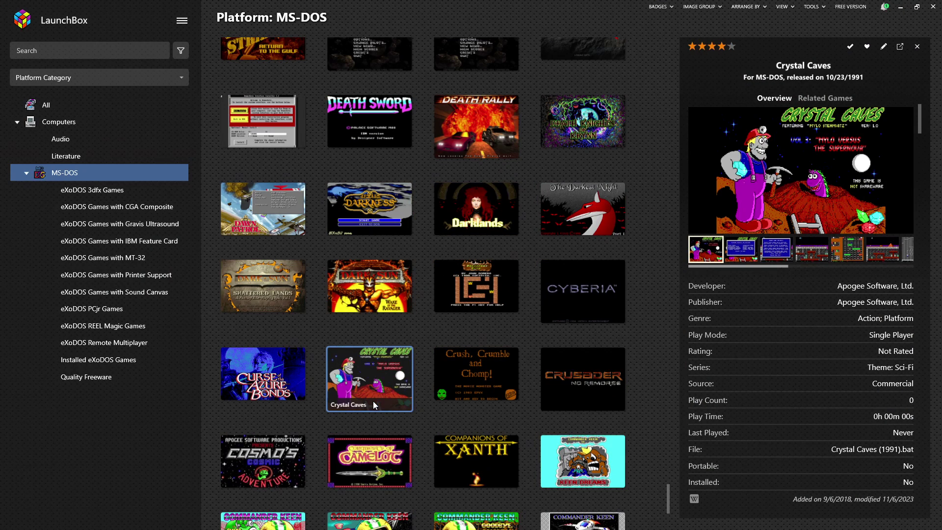
click(812, 253)
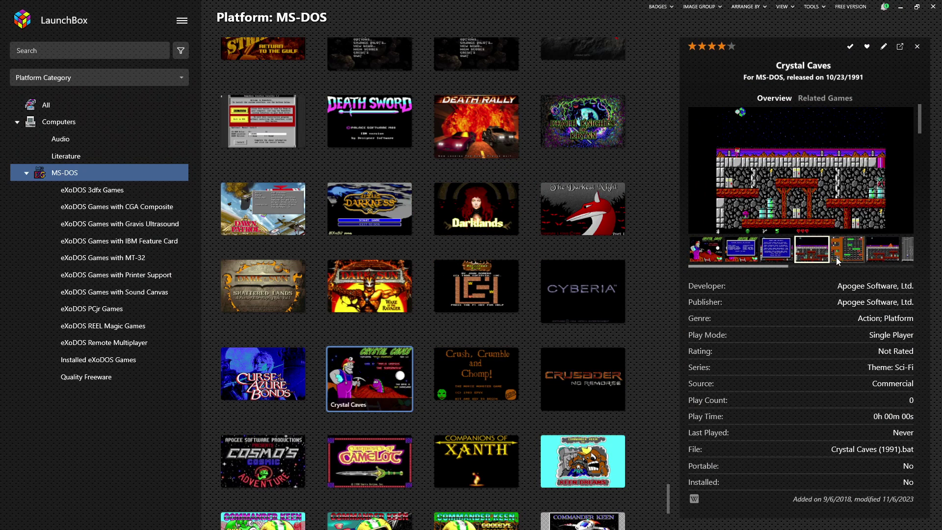
click(888, 254)
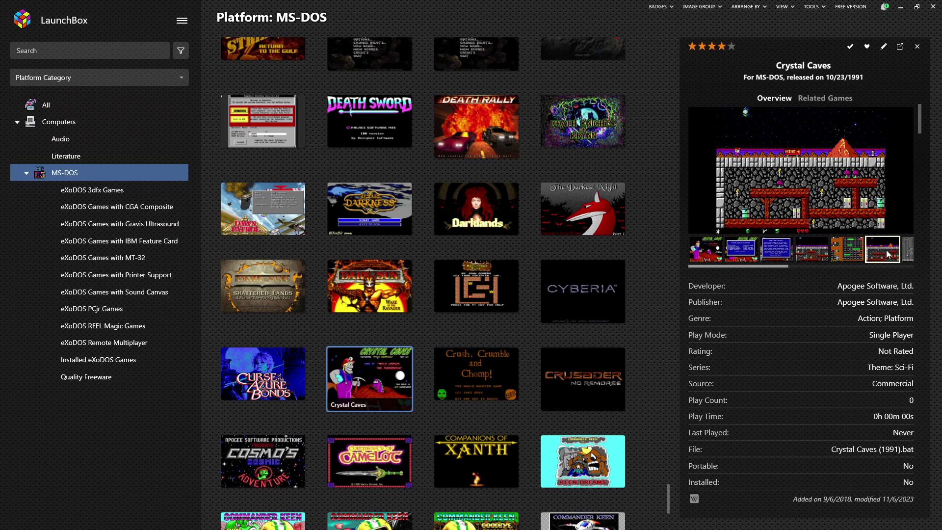
scroll(355, 314, up, 3)
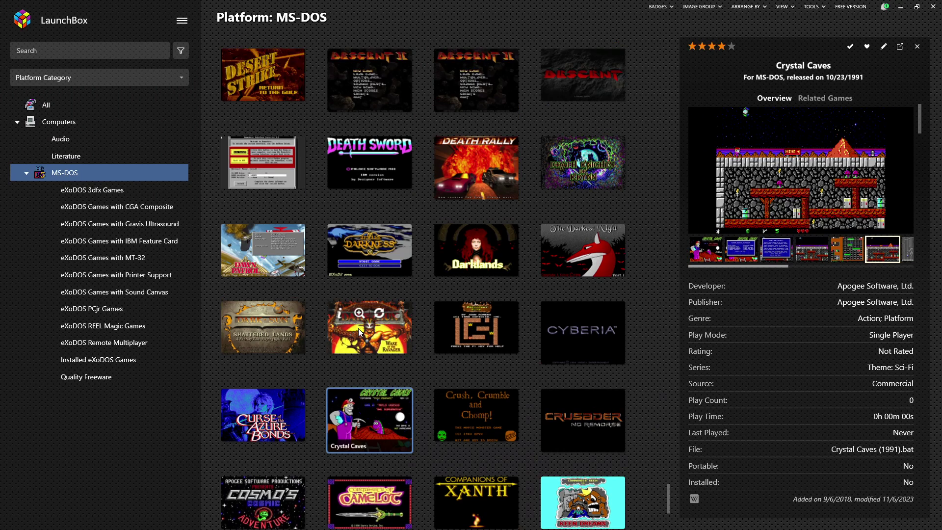
scroll(330, 278, up, 2)
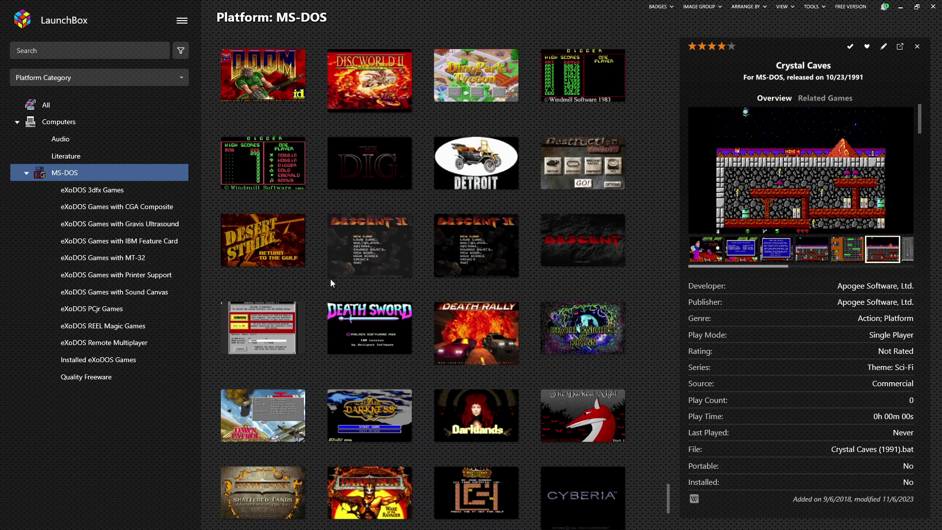
scroll(344, 359, down, 4)
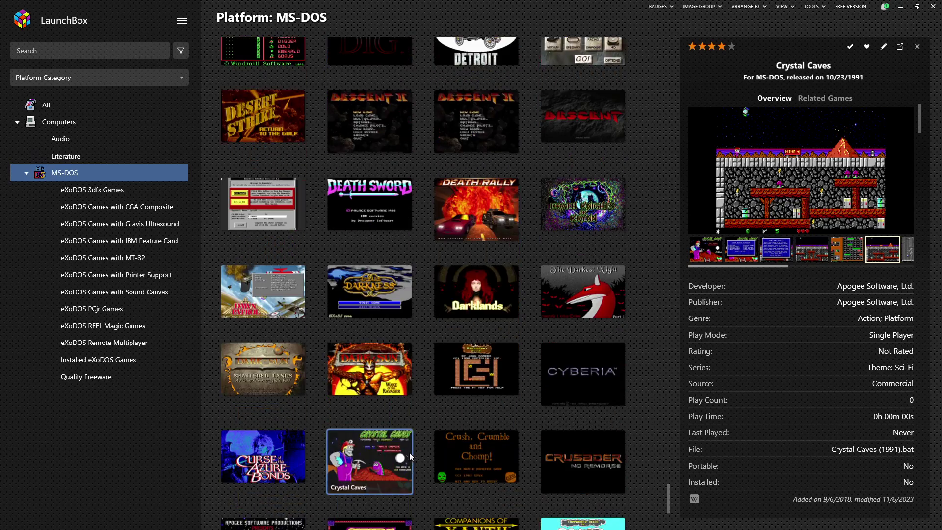
scroll(401, 452, up, 3)
scroll(401, 451, up, 1)
scroll(236, 260, up, 4)
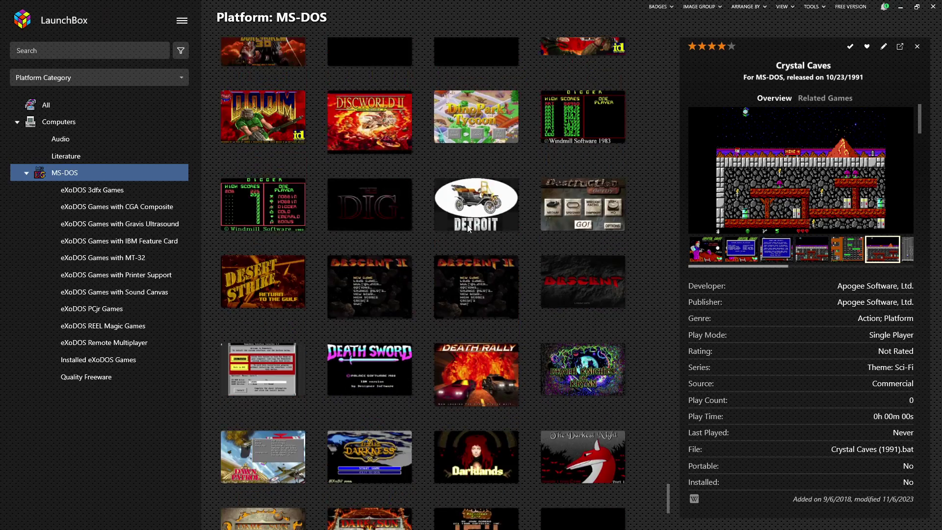
- View details for DOOM II: Hell on Earth, Duke Nukem 3D and Duke Nukum: Episode 1
click(236, 260)
key(Left)
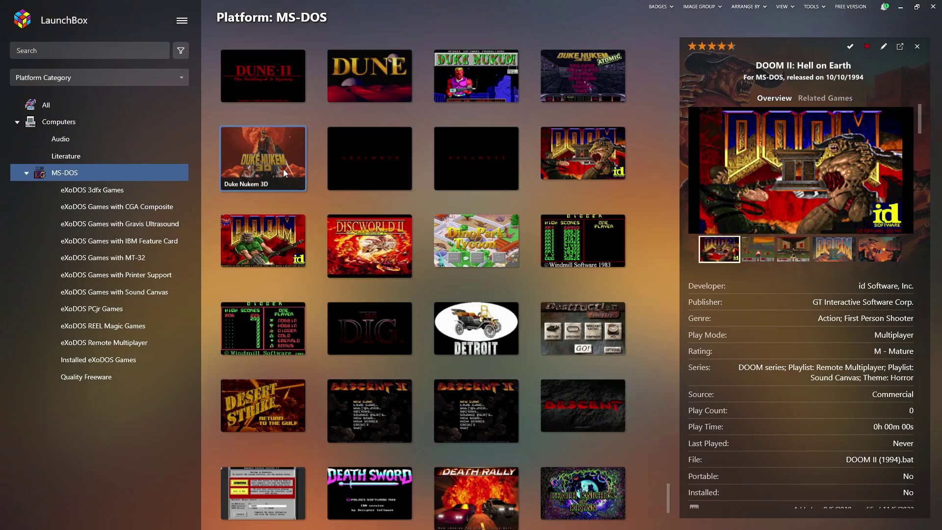
click(283, 169)
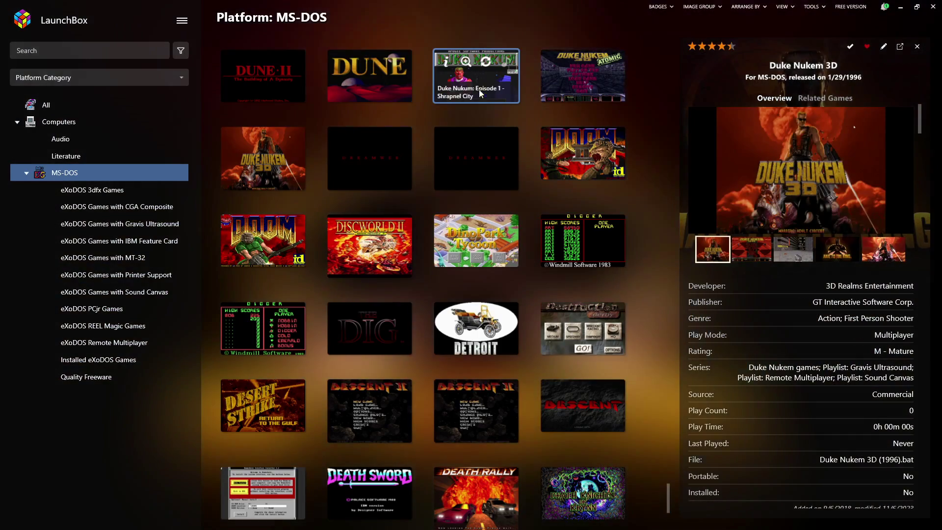
click(479, 89)
scroll(451, 148, up, 2)
- View Dune, Dune II (enlarging its second screenshot) and Earthworm Jim 2 details
click(346, 172)
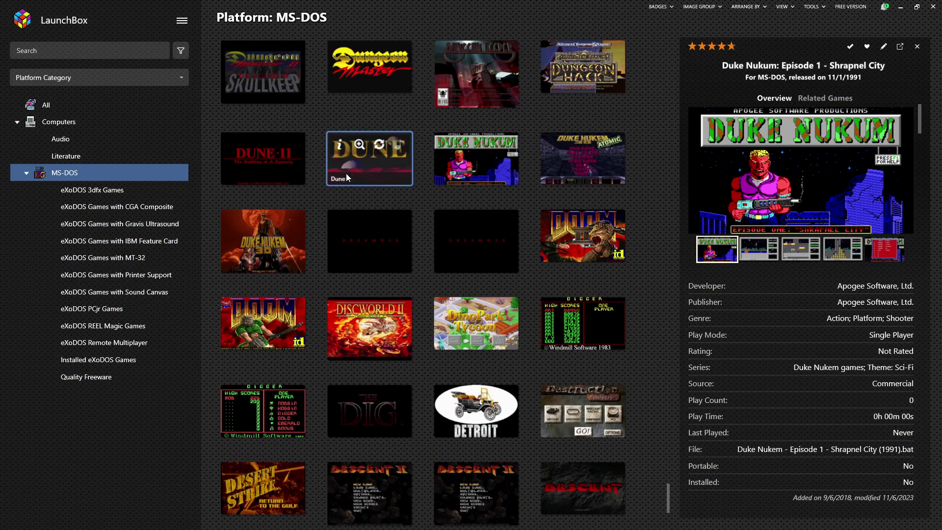
click(242, 165)
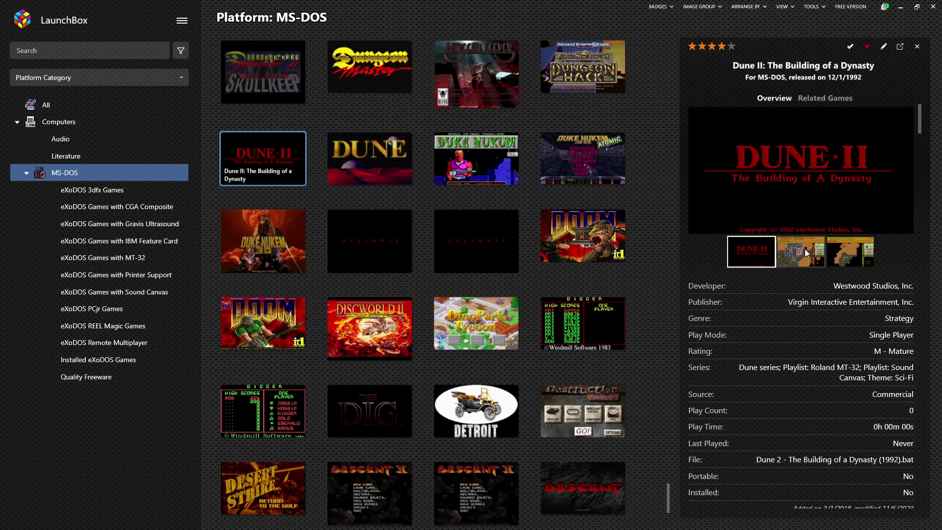
click(809, 254)
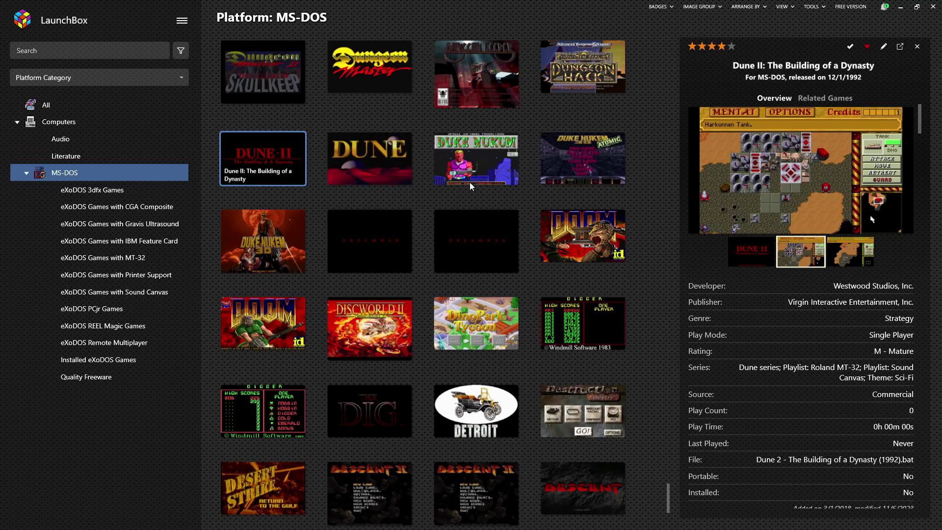
scroll(469, 182, up, 3)
click(494, 147)
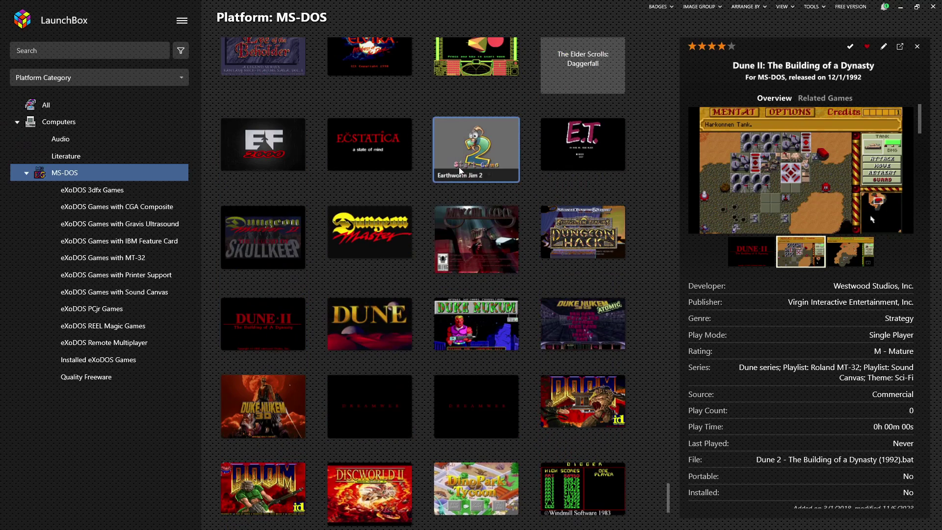
scroll(493, 228, up, 2)
scroll(568, 285, up, 4)
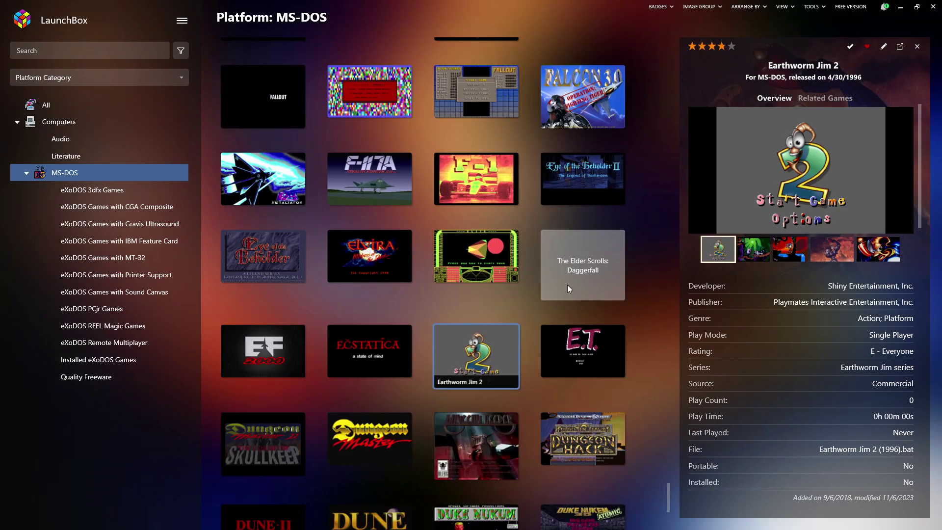
scroll(580, 334, up, 5)
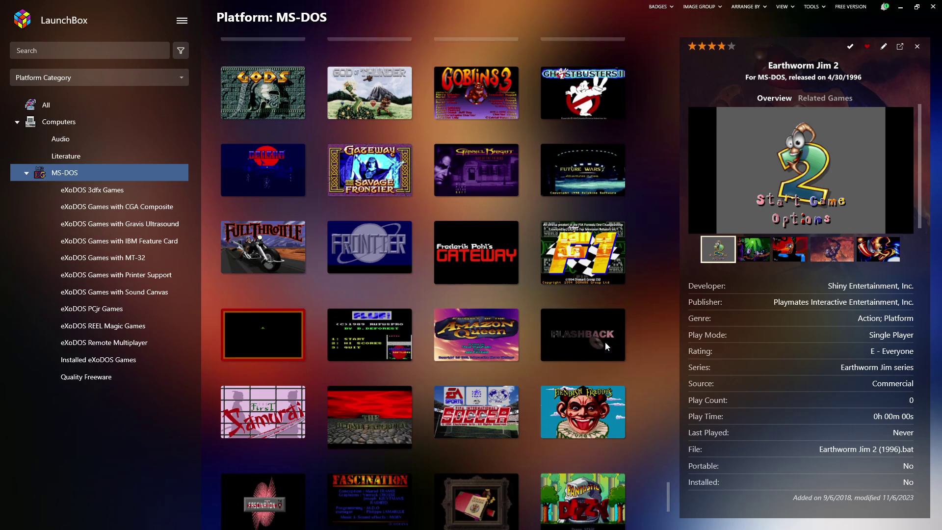
- Show Full Throttle's details and enlarge its third and fourth screenshots
click(268, 267)
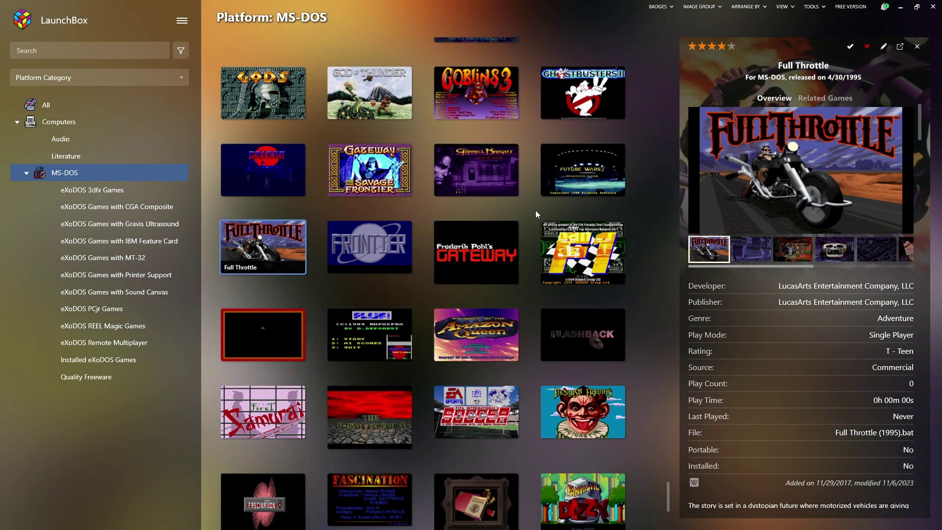
click(794, 248)
click(830, 255)
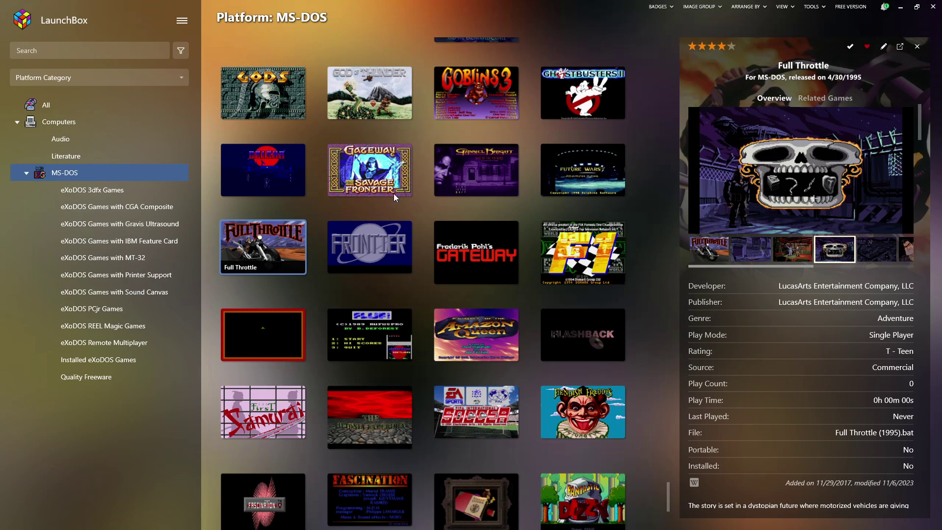
scroll(392, 196, up, 3)
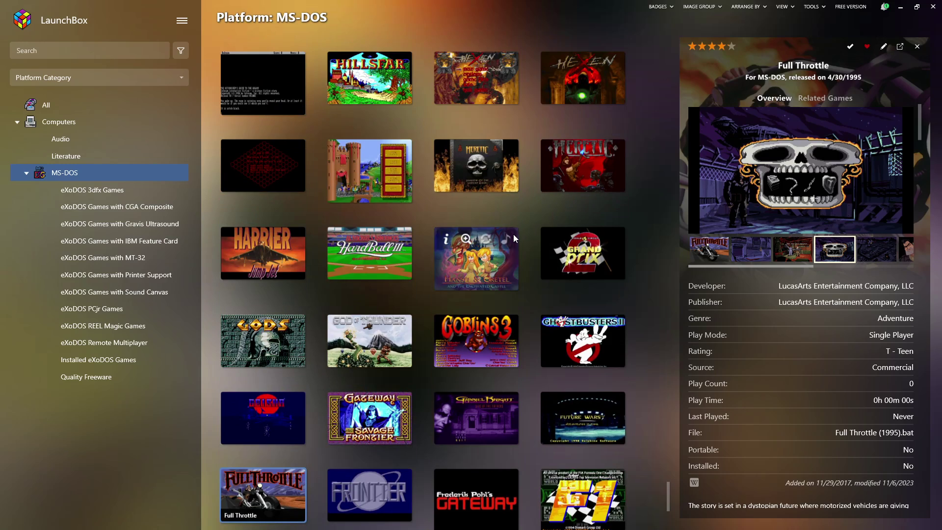
scroll(514, 234, up, 2)
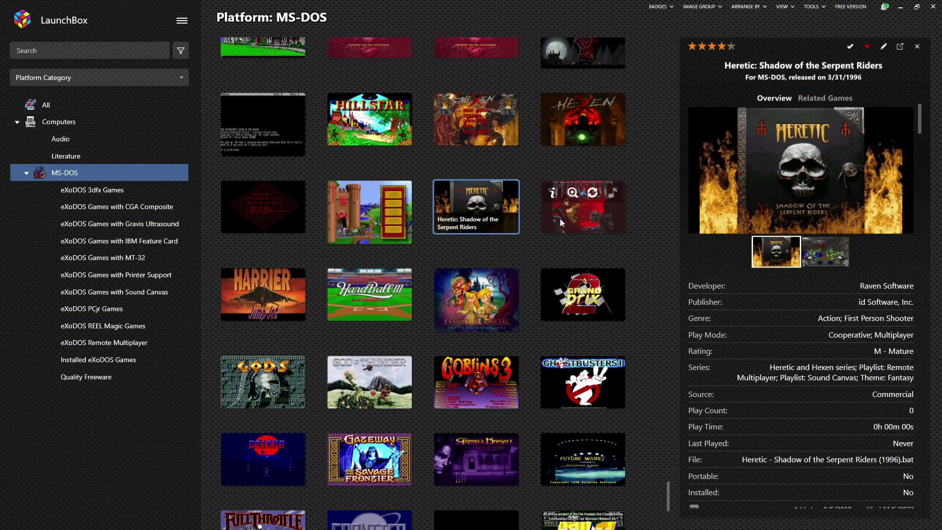
- View Heretic and Hexen titles' details and their second screenshots, picking Hexen: Deathkings of the Dark Citadel
click(826, 260)
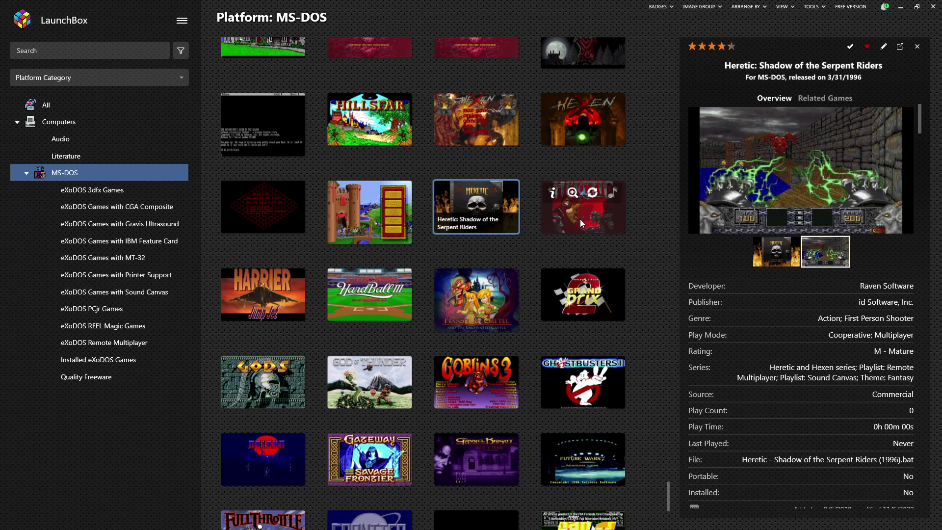
click(580, 218)
click(826, 260)
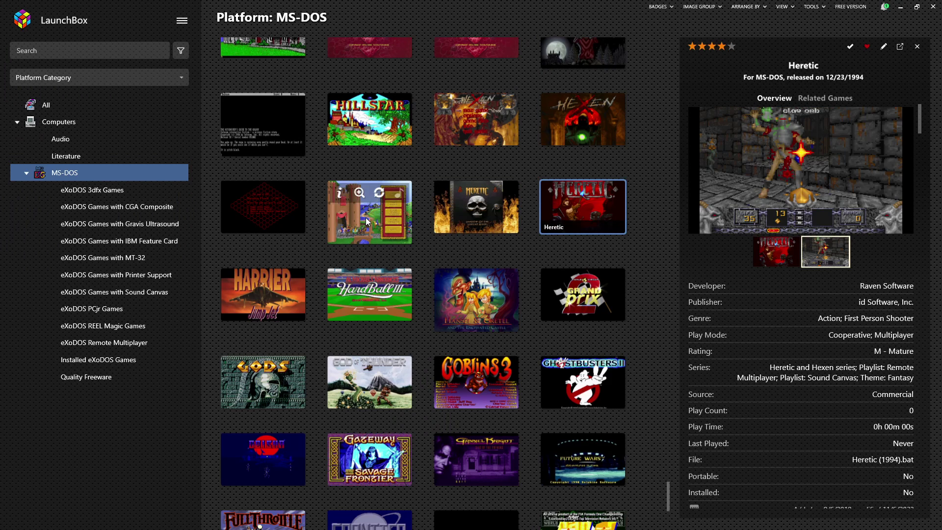
scroll(540, 206, up, 1)
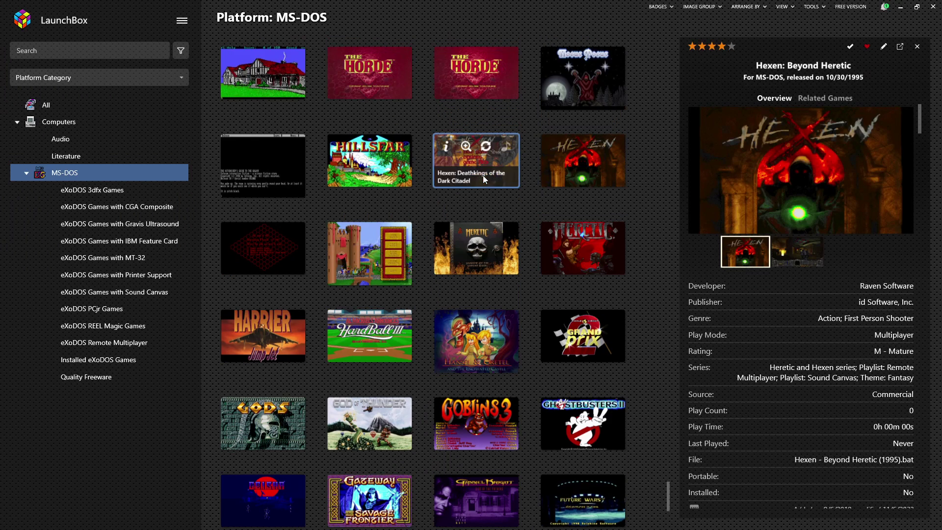
click(511, 177)
click(810, 249)
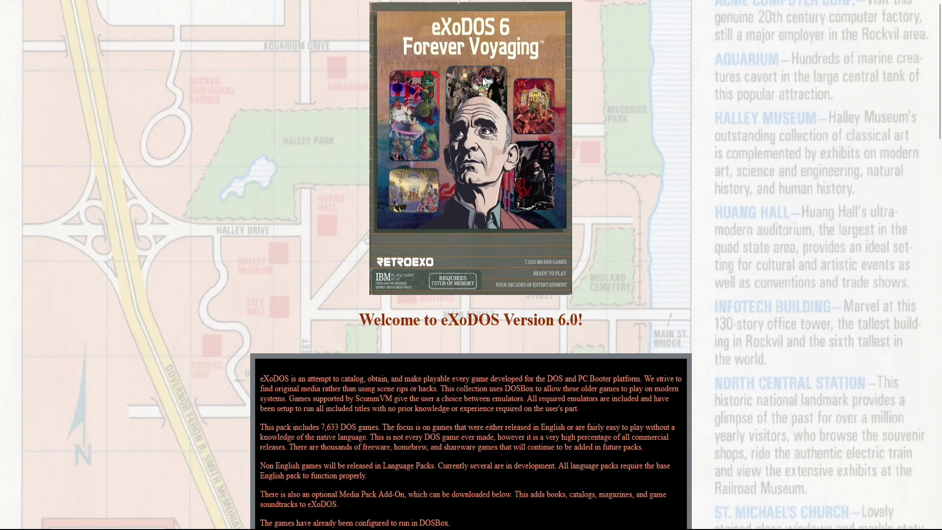
- Scroll the eXoDOS 6.0 page down to the Full Release, Media Add On Pack and v6 Lite torrents
scroll(545, 363, down, 4)
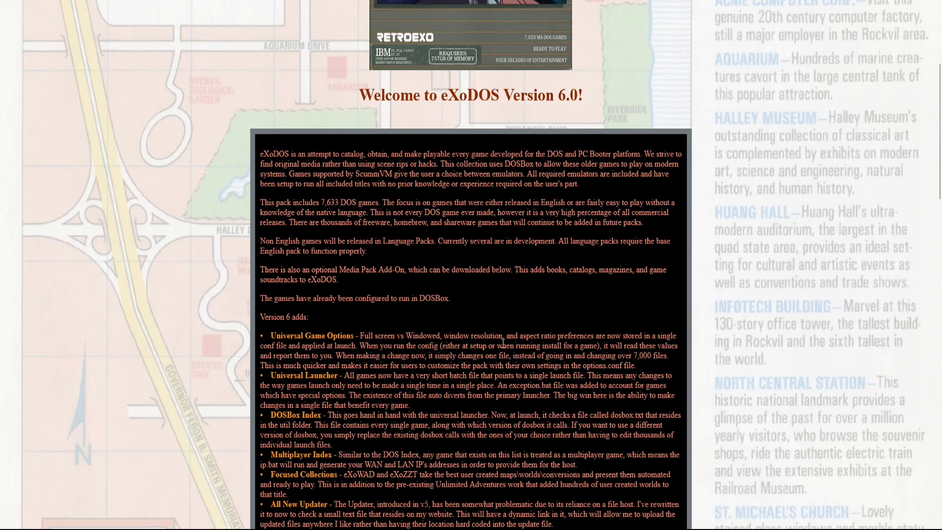
scroll(451, 346, down, 4)
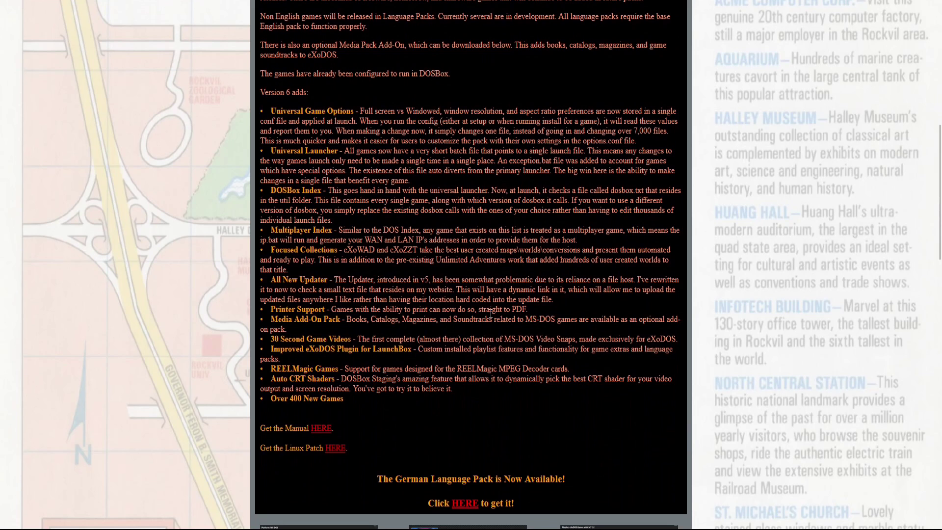
scroll(438, 352, down, 6)
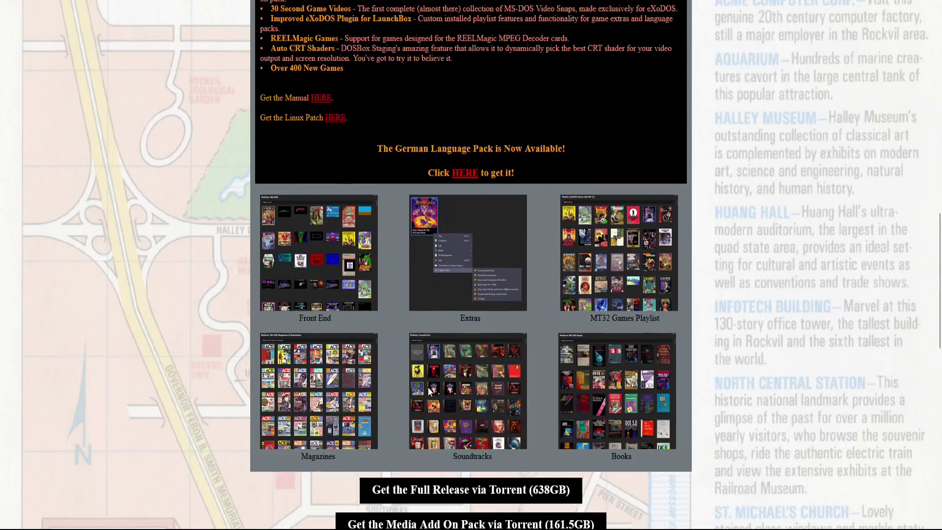
scroll(428, 385, down, 1)
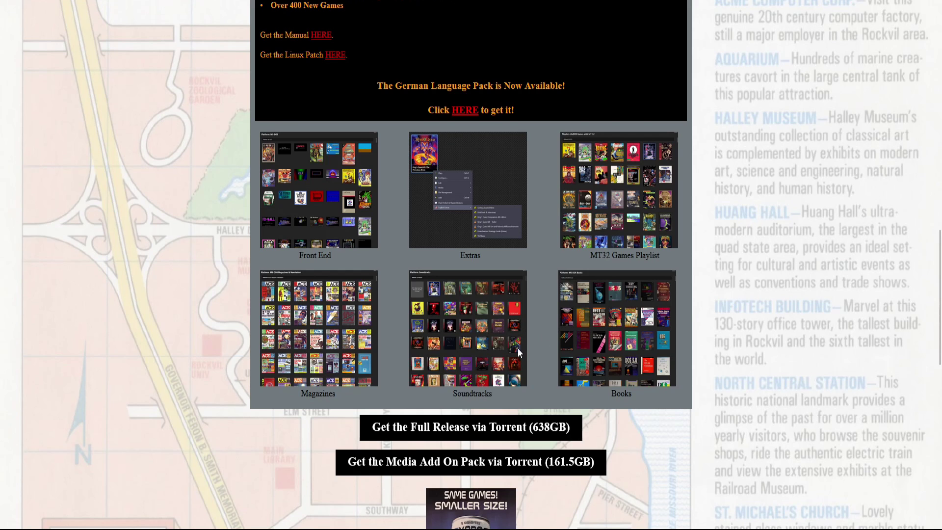
scroll(518, 349, down, 1)
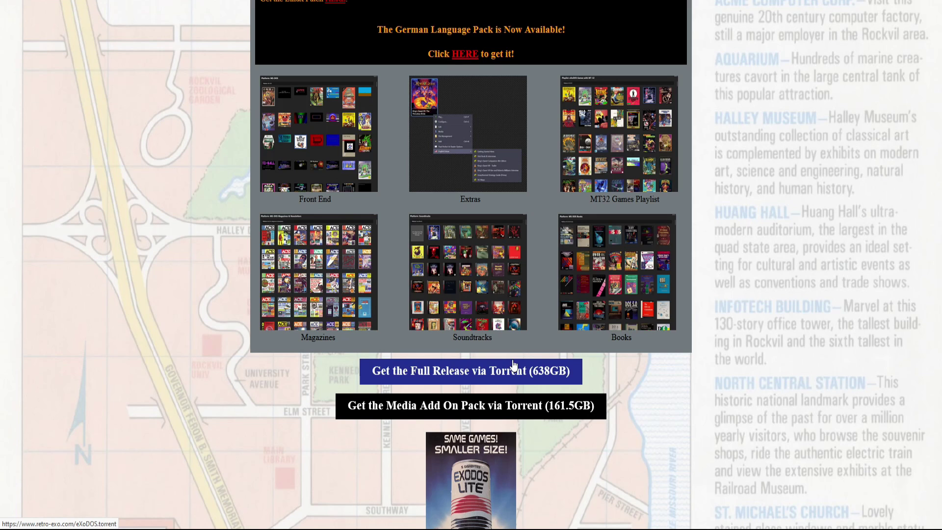
scroll(541, 181, up, 2)
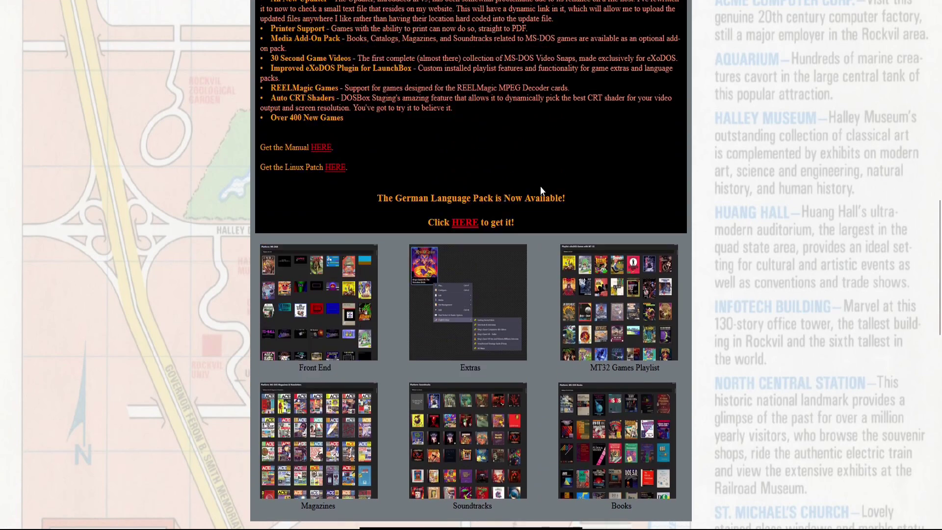
scroll(541, 191, up, 3)
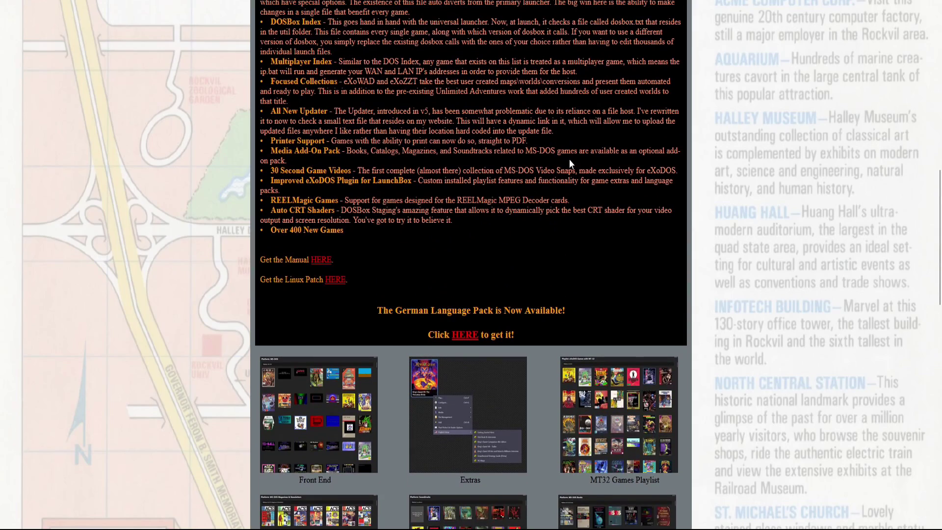
scroll(583, 132, up, 8)
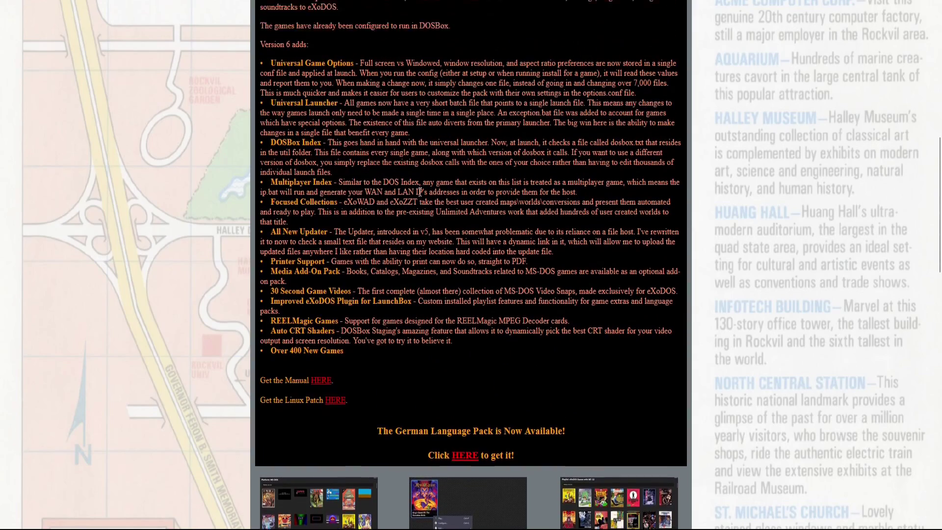
scroll(511, 278, up, 3)
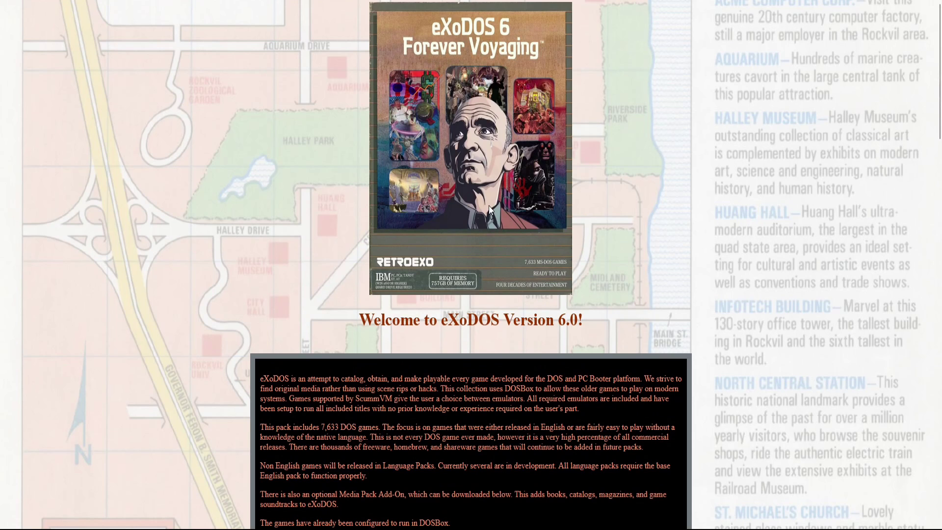
scroll(489, 205, down, 5)
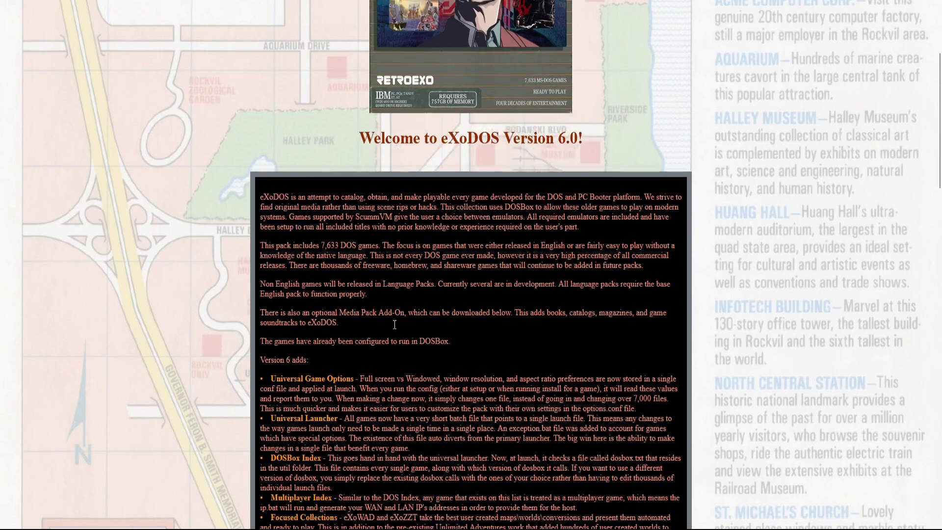
scroll(398, 336, down, 1)
scroll(415, 306, down, 1)
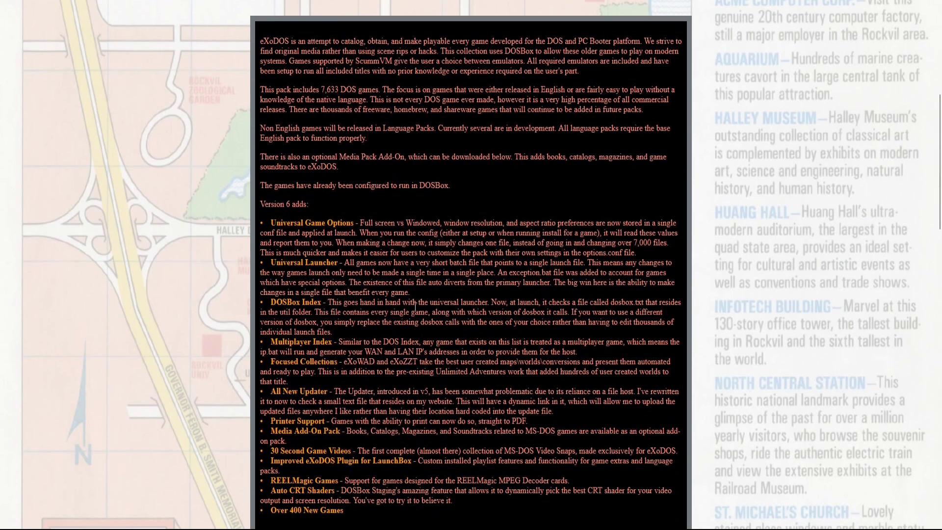
scroll(409, 299, down, 1)
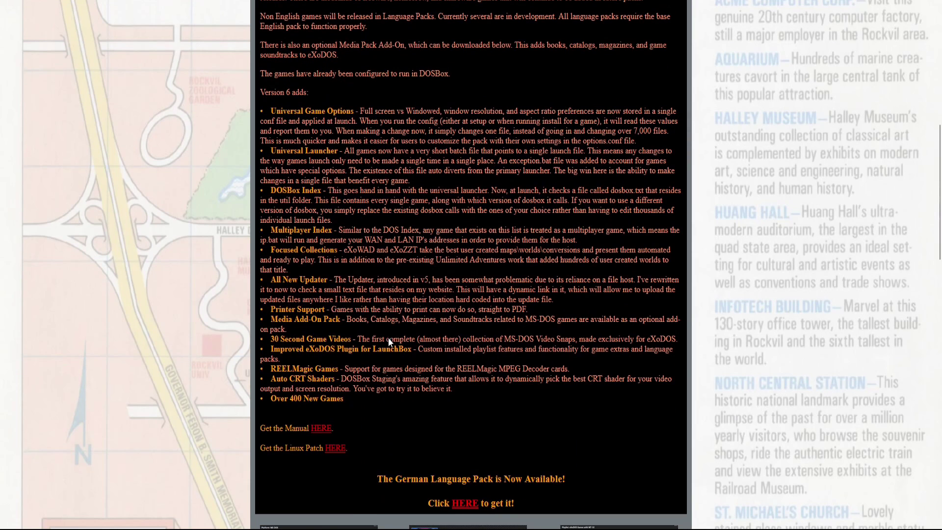
scroll(387, 344, down, 11)
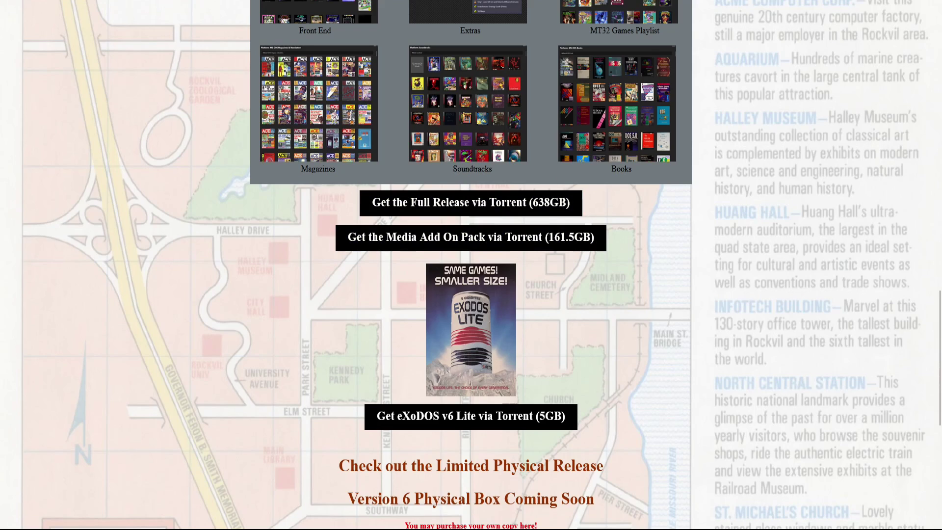
- Return to the 'Version 6 adds' list and highlight several feature bullets, then clear them
scroll(511, 350, up, 7)
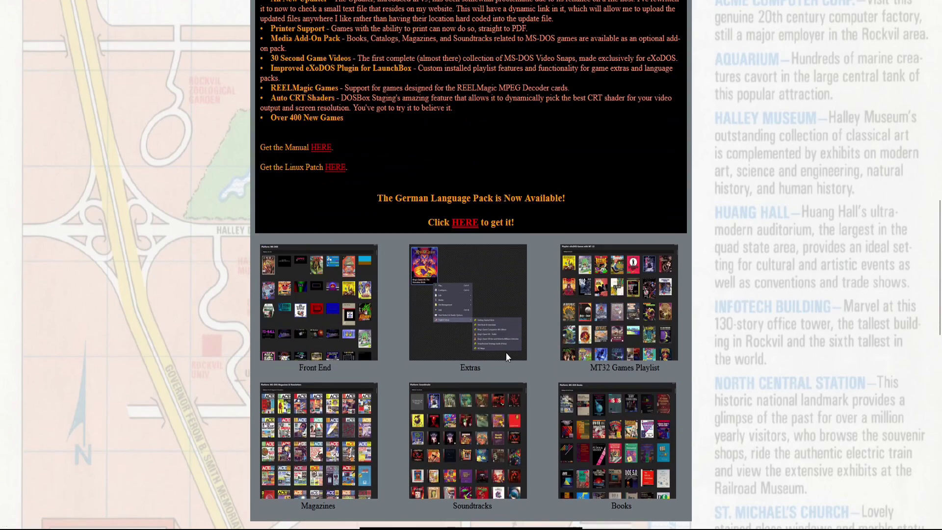
scroll(508, 360, up, 14)
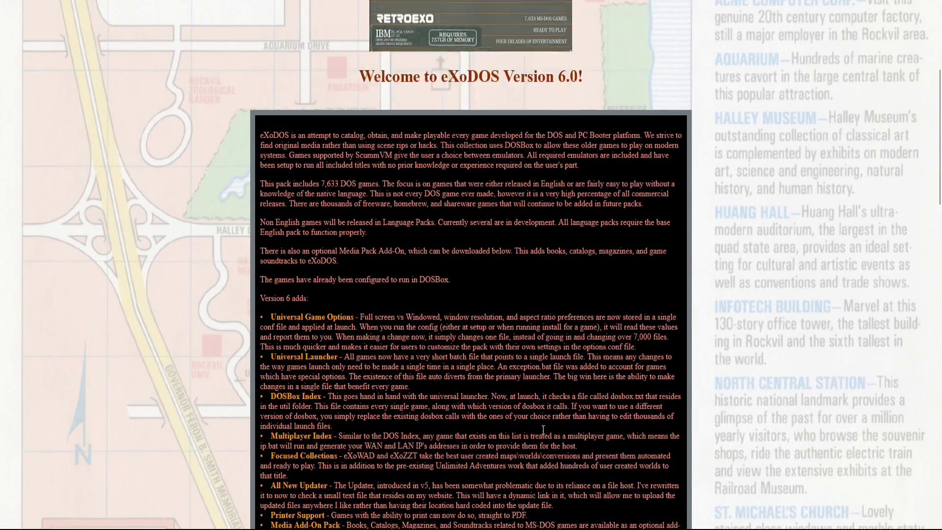
scroll(543, 435, down, 1)
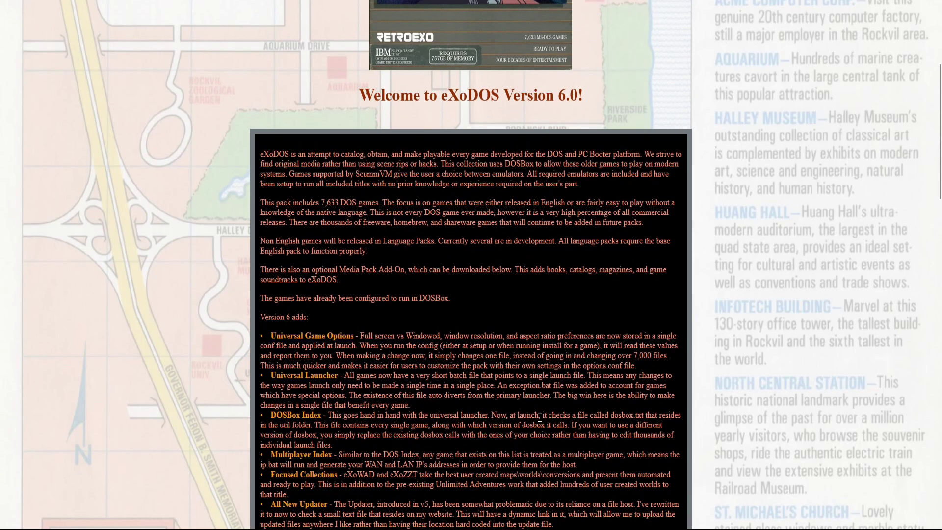
scroll(502, 348, up, 5)
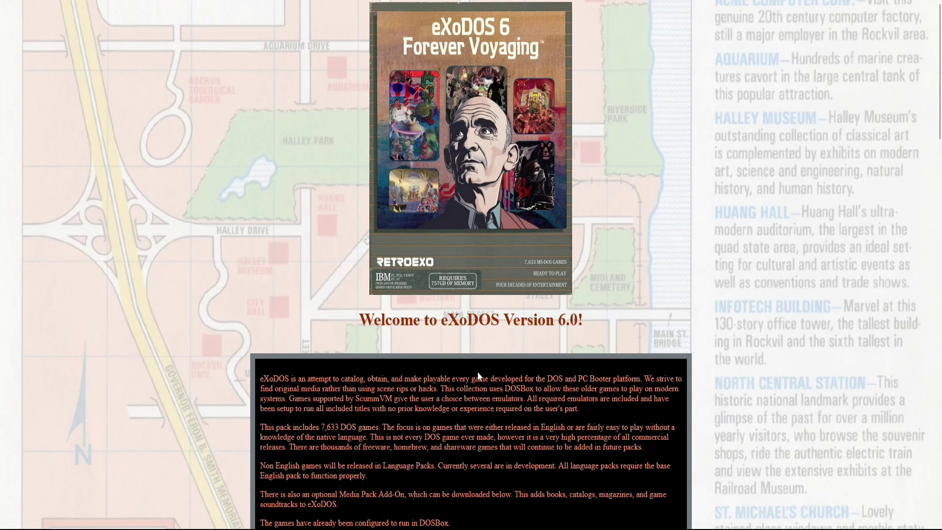
scroll(479, 376, down, 5)
scroll(477, 376, down, 4)
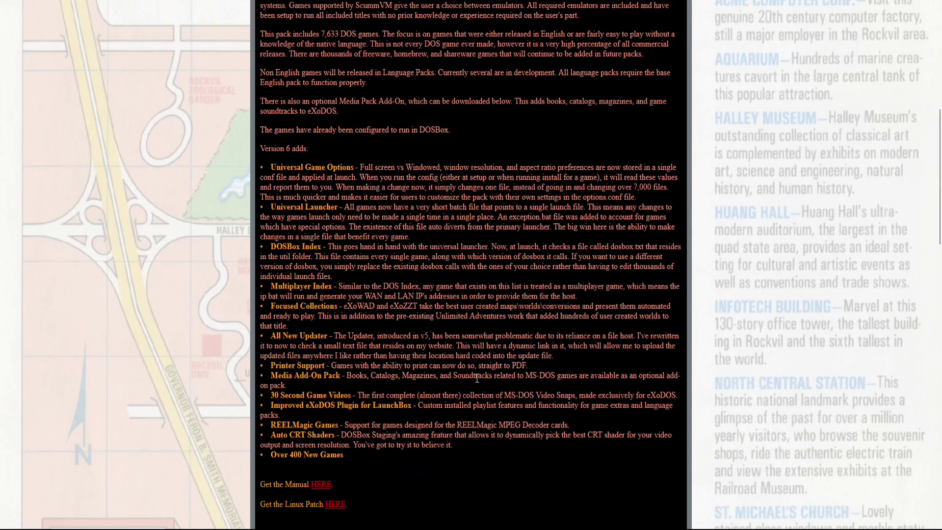
scroll(496, 415, down, 3)
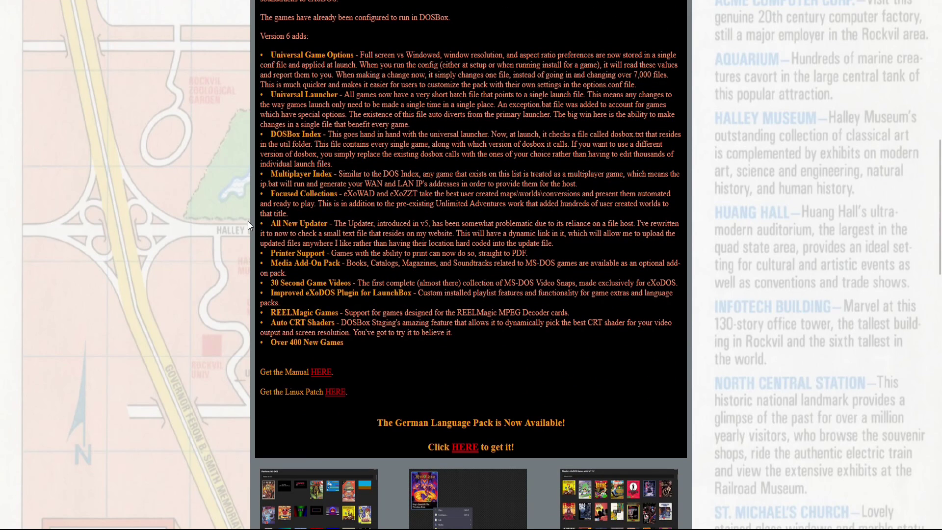
drag(287, 55, 343, 206)
click(286, 241)
- Highlight the Improved eXoDOS Plugin and Over 400 New Games lines, then reach the donation form
drag(277, 290, 467, 294)
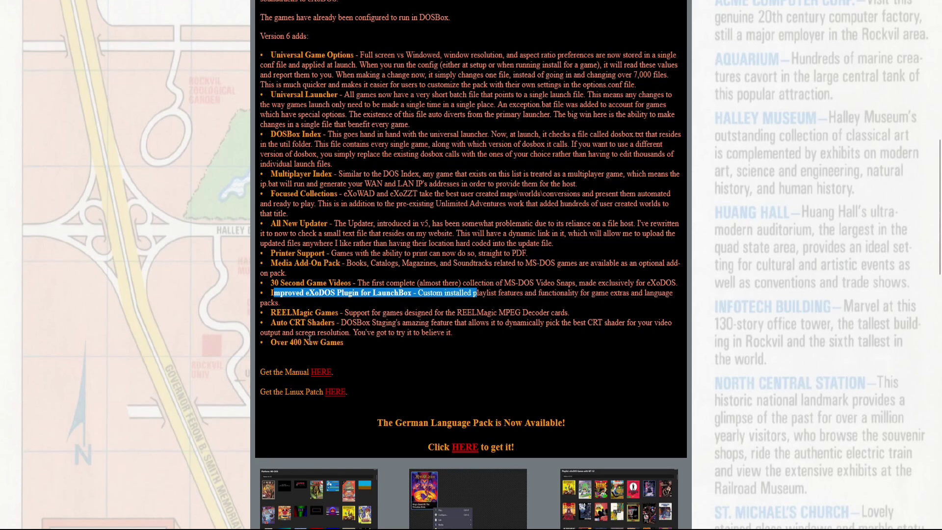
drag(352, 346, 260, 345)
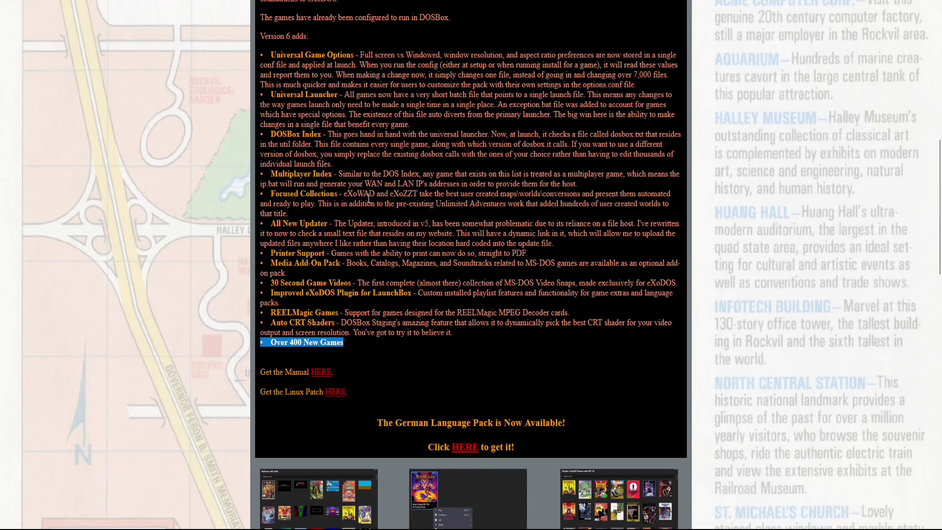
scroll(360, 235, up, 2)
drag(265, 148, 309, 149)
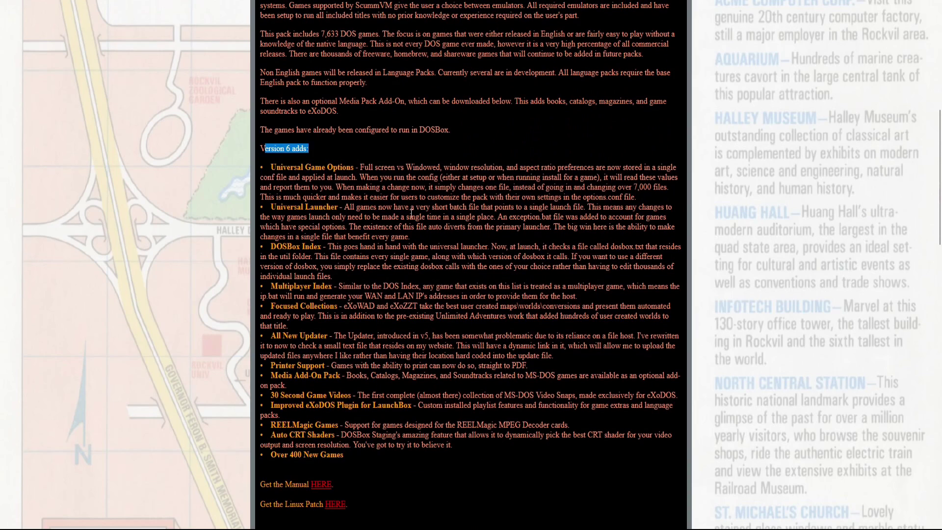
scroll(439, 293, down, 6)
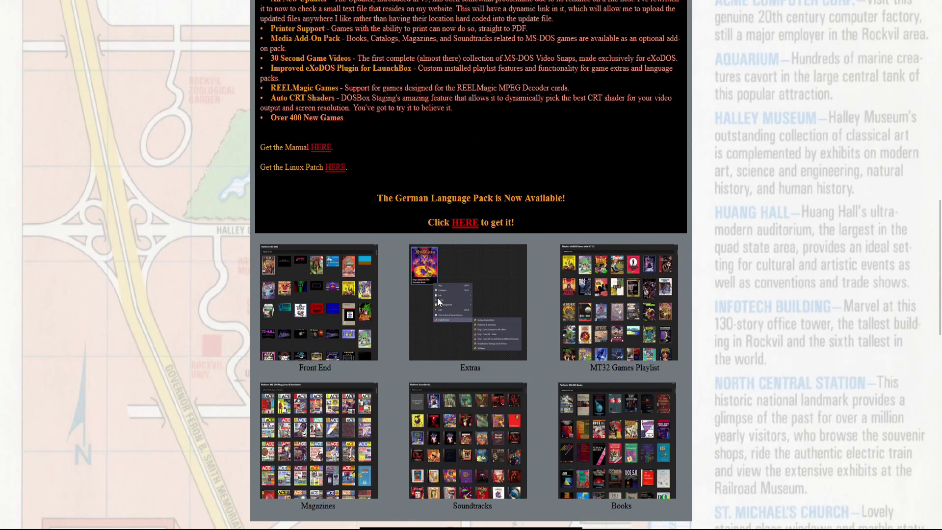
scroll(452, 275, down, 11)
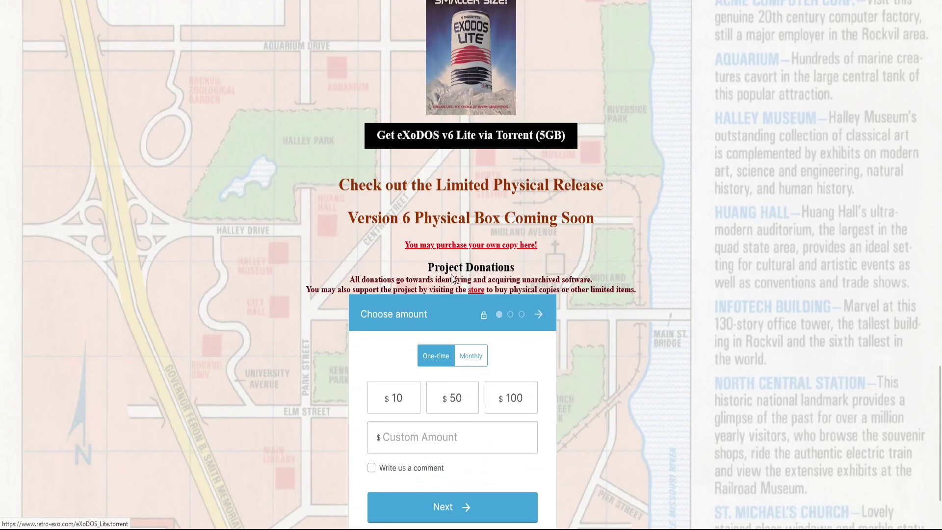
scroll(314, 367, down, 2)
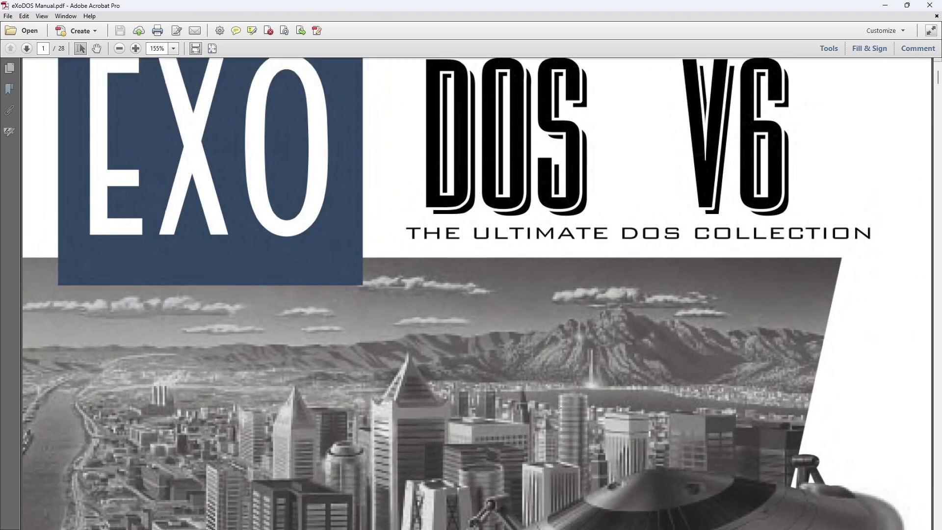
- Read down through the manual's credits and Table of Contents, briefly selecting all page content
scroll(557, 411, down, 10)
scroll(558, 410, up, 11)
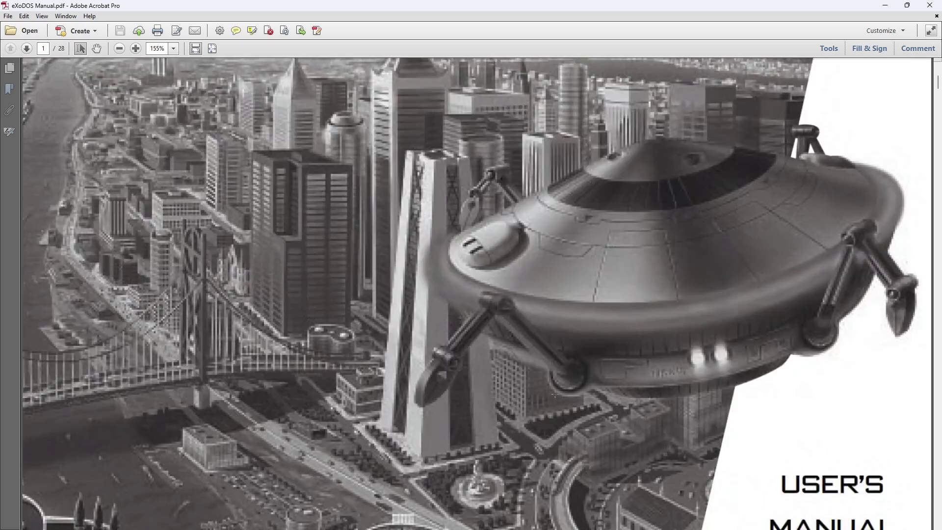
scroll(577, 279, down, 5)
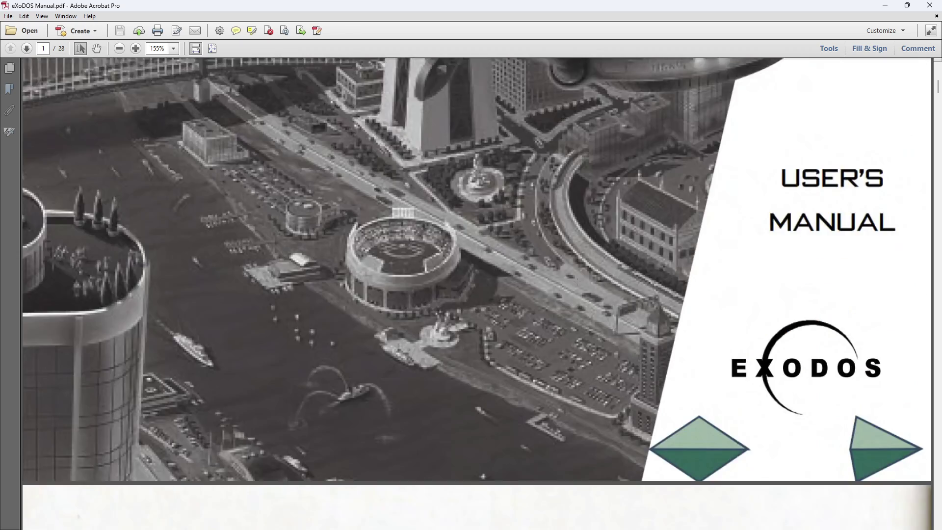
scroll(577, 281, down, 10)
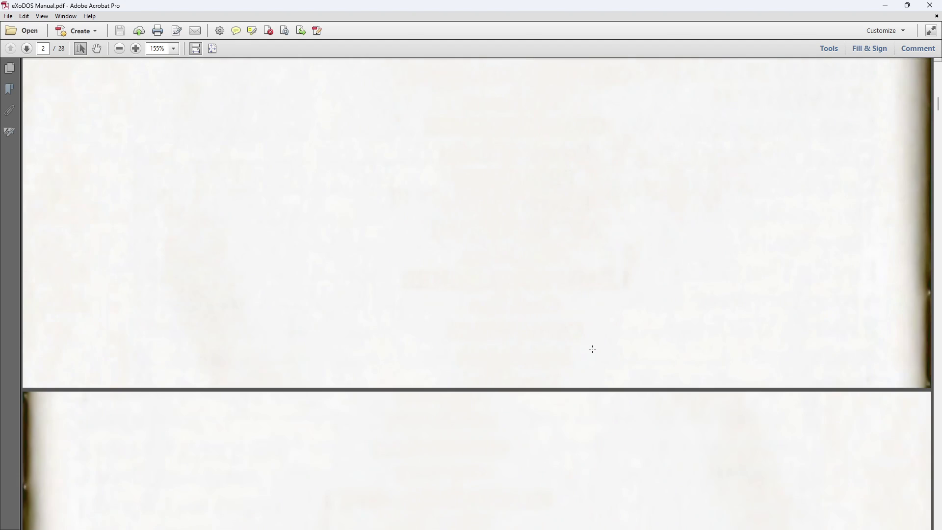
scroll(593, 349, down, 10)
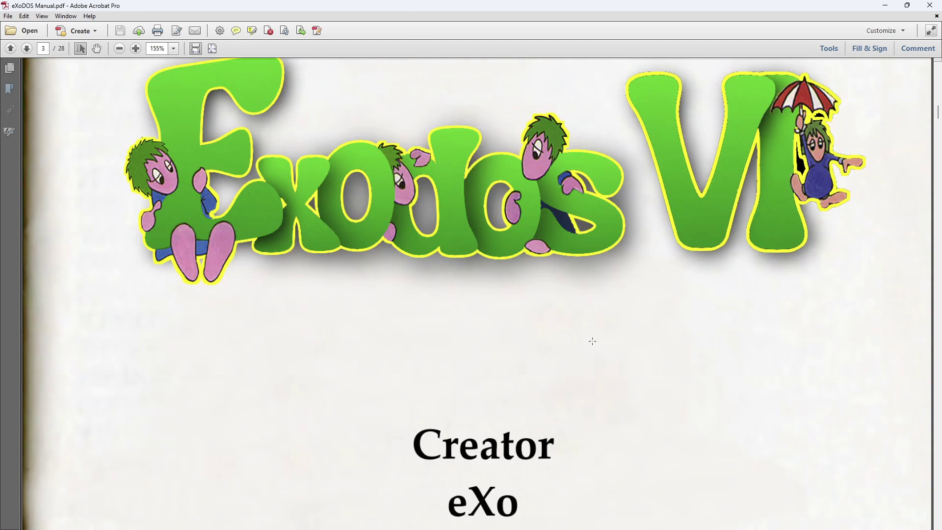
scroll(591, 342, down, 4)
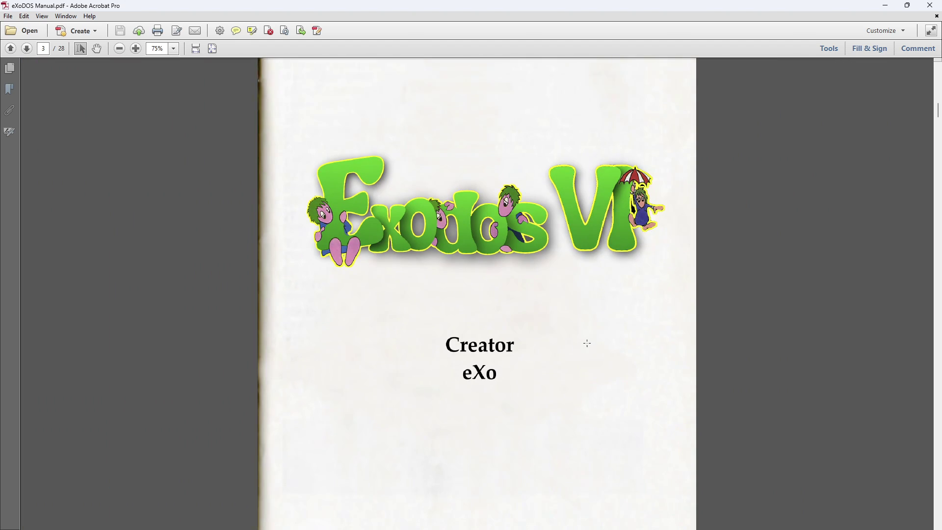
scroll(587, 342, down, 3)
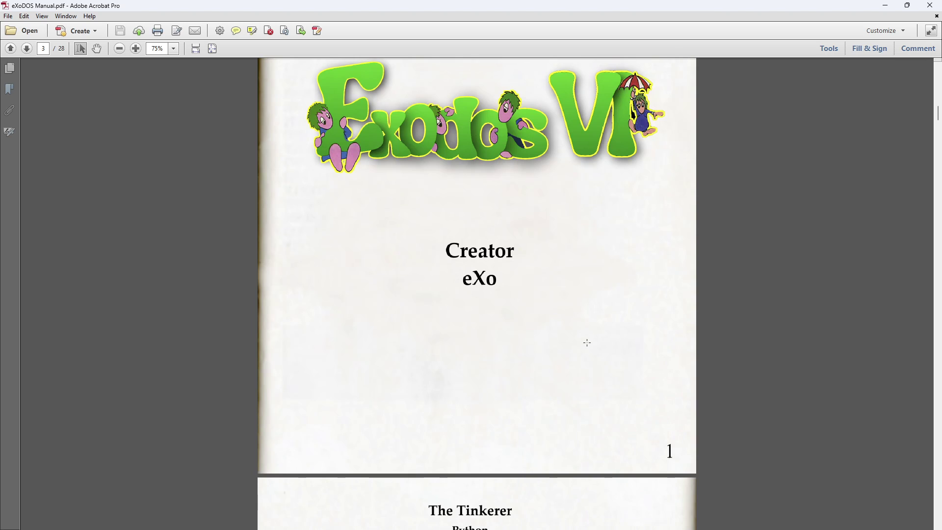
scroll(561, 307, down, 5)
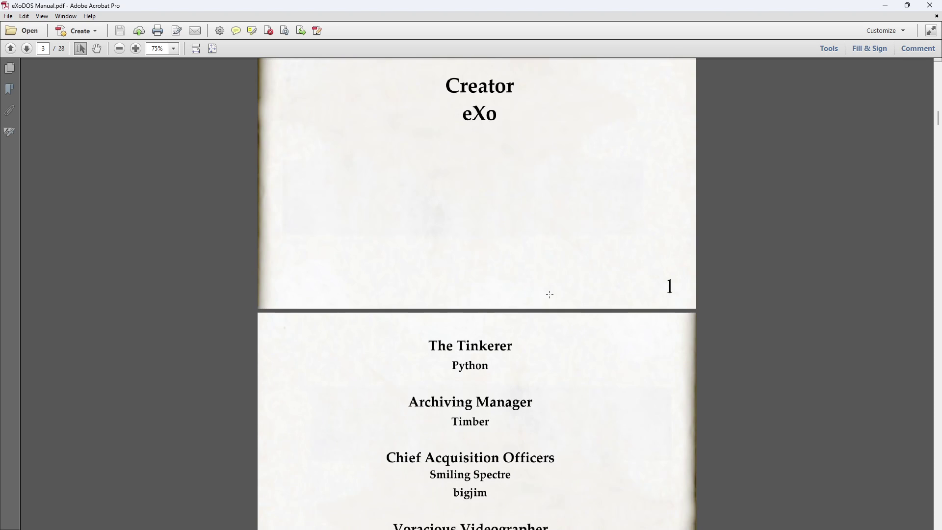
scroll(548, 304, down, 2)
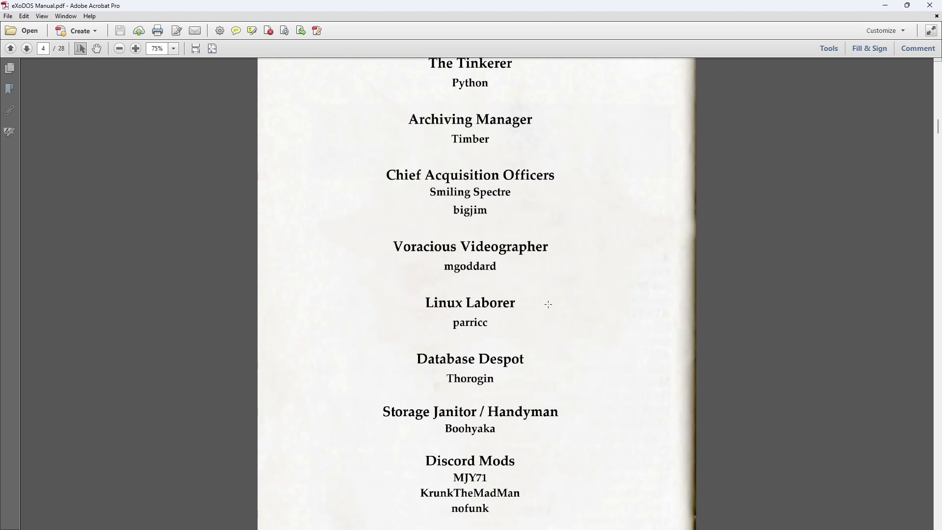
scroll(548, 304, down, 2)
scroll(544, 306, down, 4)
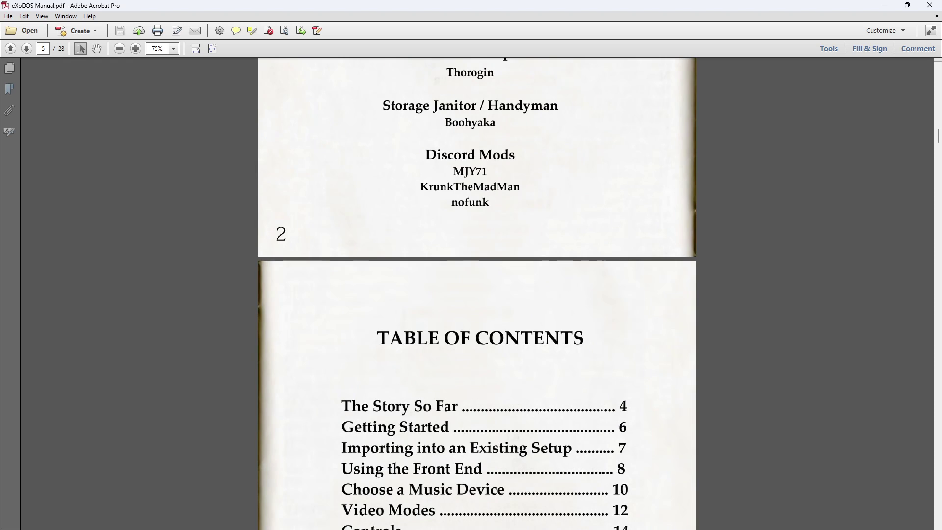
scroll(538, 409, down, 12)
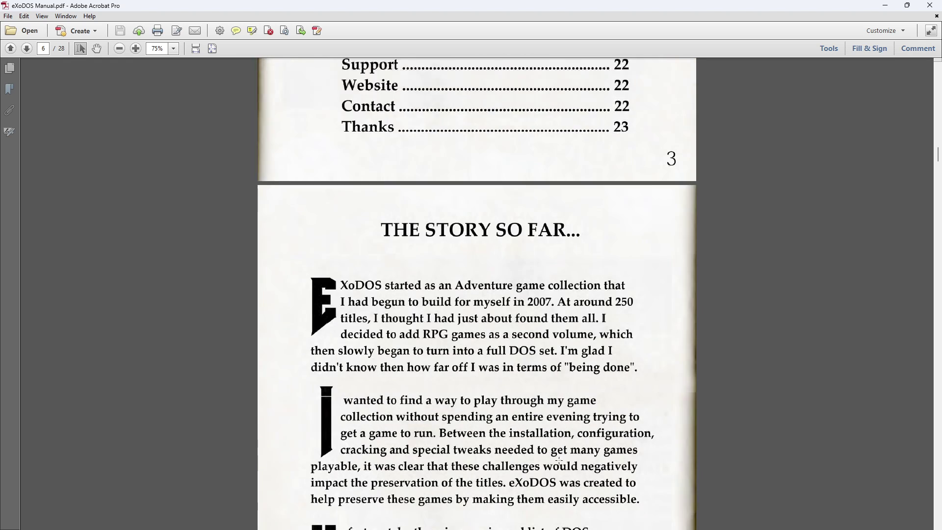
scroll(559, 460, down, 2)
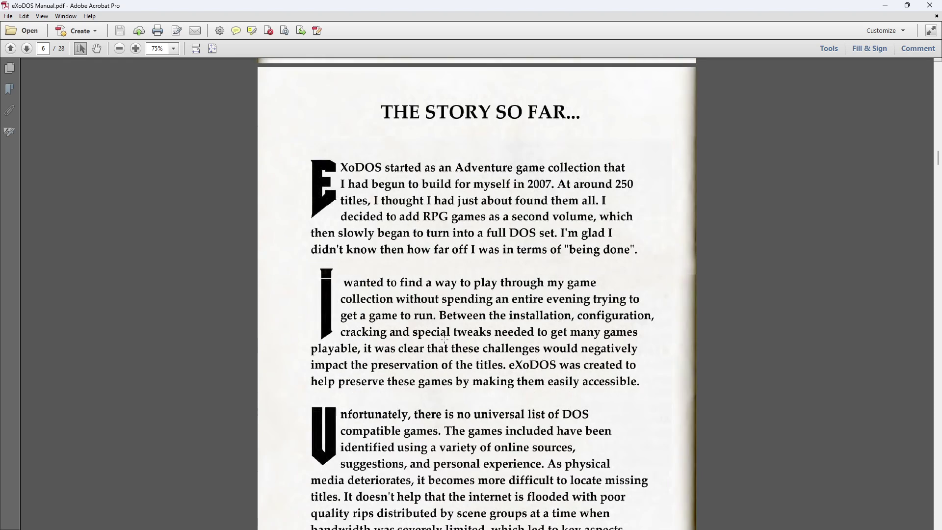
scroll(504, 185, down, 1)
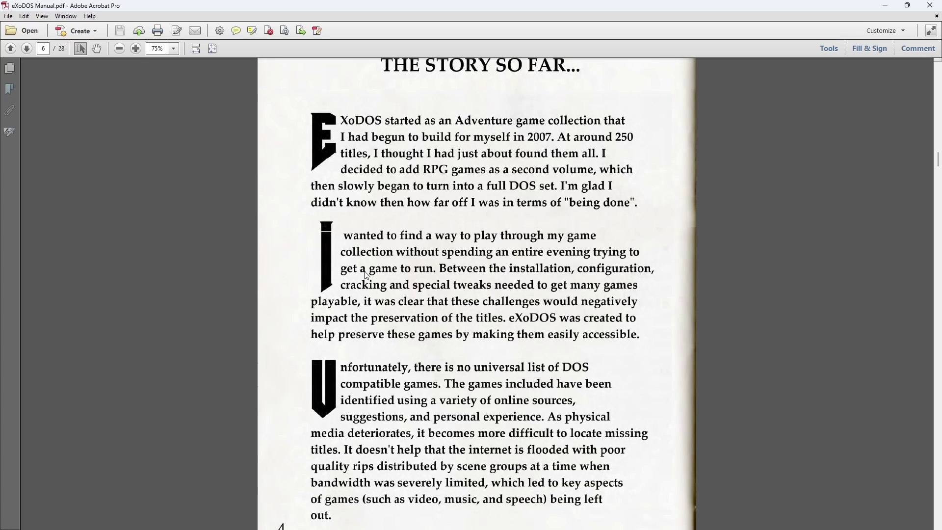
key(ctrl+a)
click(750, 270)
- Continue through The Story So Far to the Getting Started section on page 8
scroll(688, 343, down, 2)
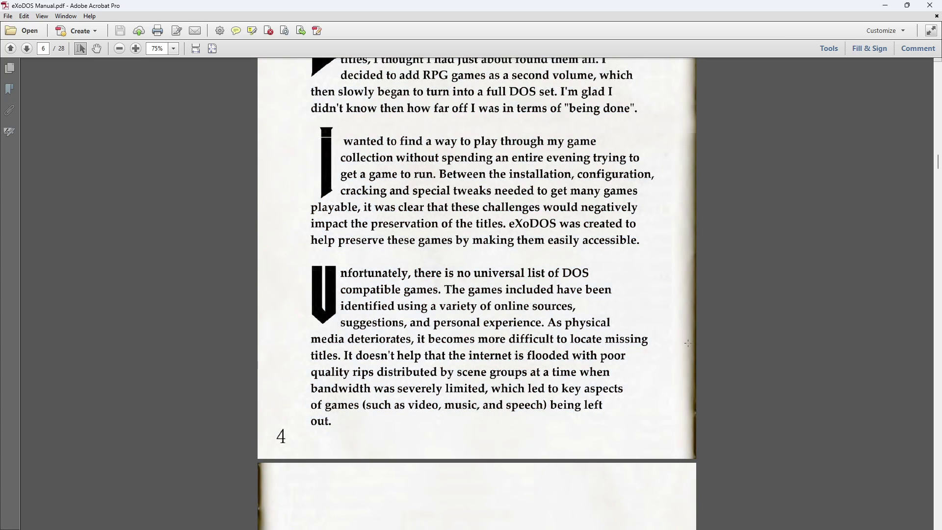
scroll(522, 373, down, 3)
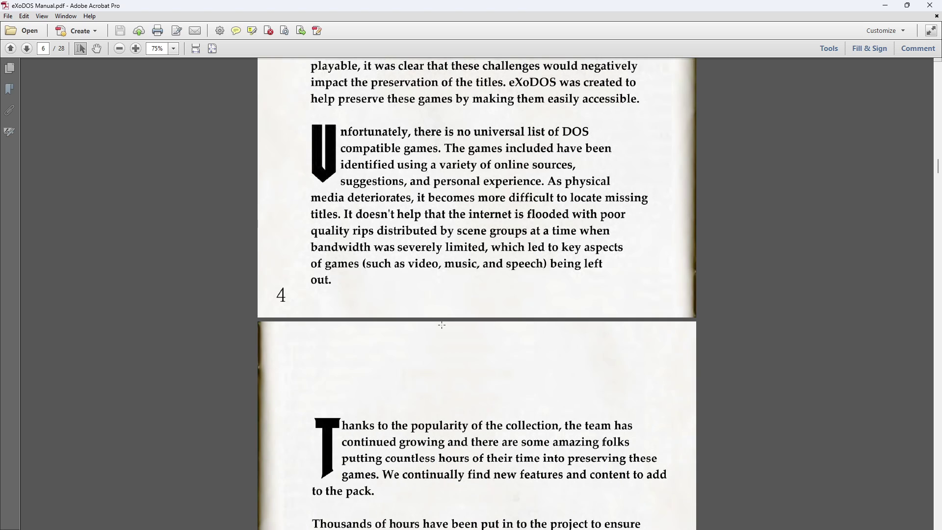
scroll(441, 328, down, 2)
scroll(454, 298, down, 2)
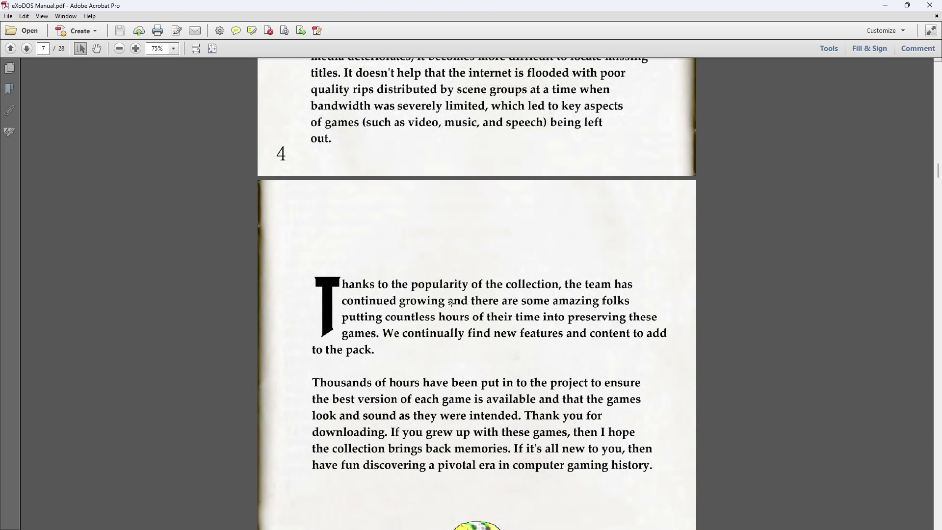
scroll(560, 122, up, 2)
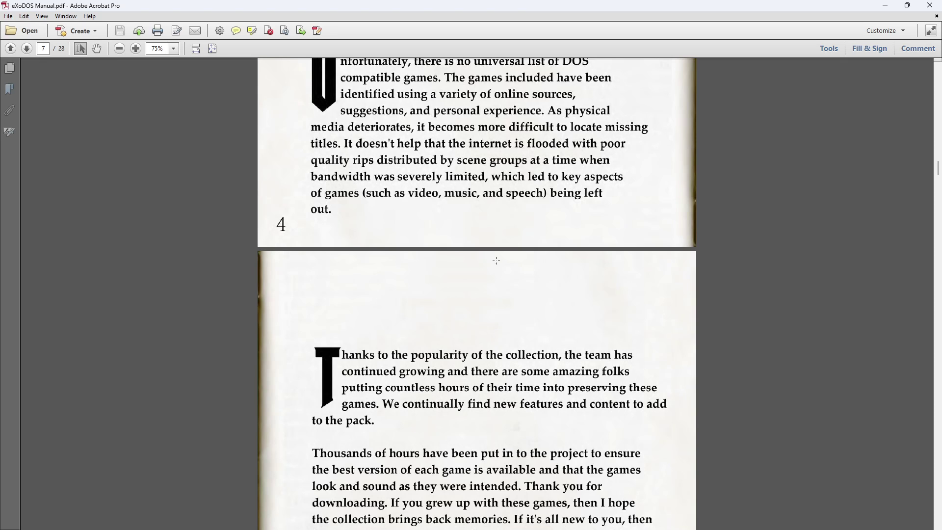
scroll(499, 296, down, 2)
scroll(500, 298, down, 3)
scroll(525, 184, down, 5)
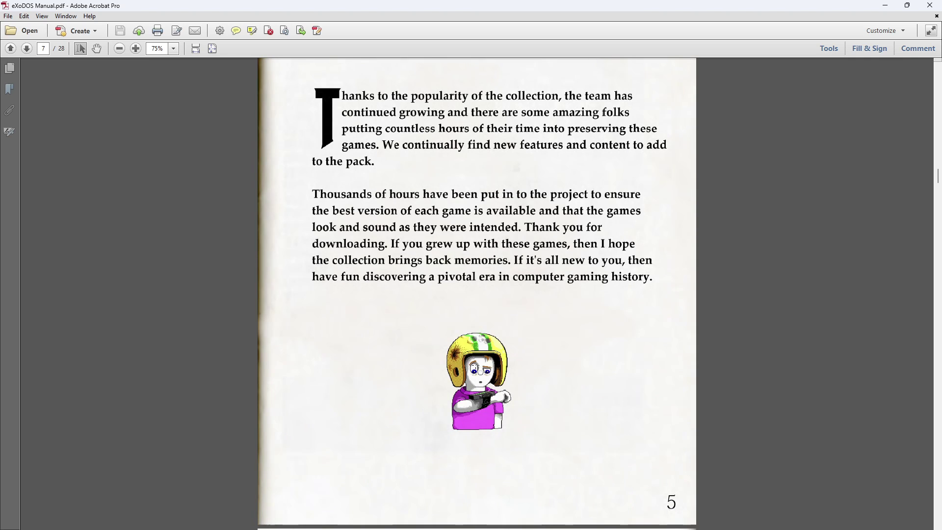
scroll(477, 295, down, 2)
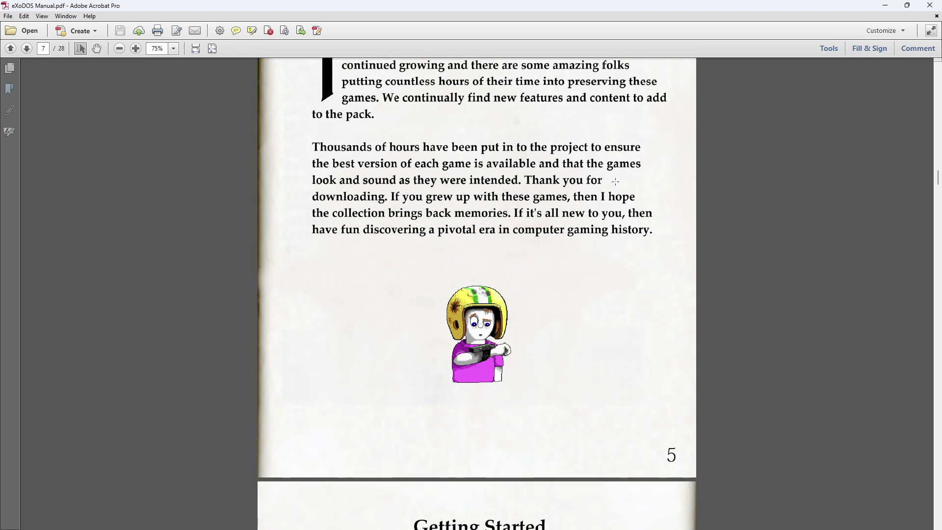
scroll(615, 181, down, 13)
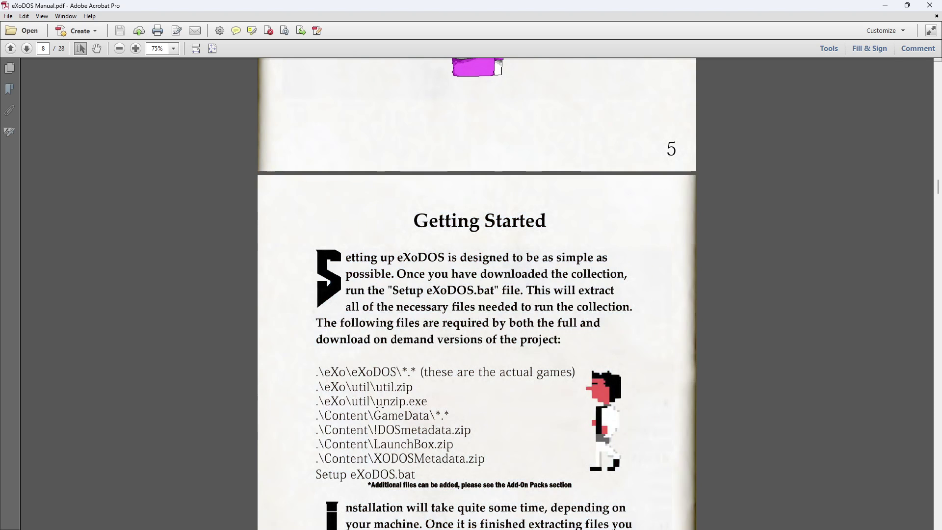
- Read on from the graphics comparison page into the Controls section
scroll(578, 298, down, 3)
scroll(450, 280, down, 6)
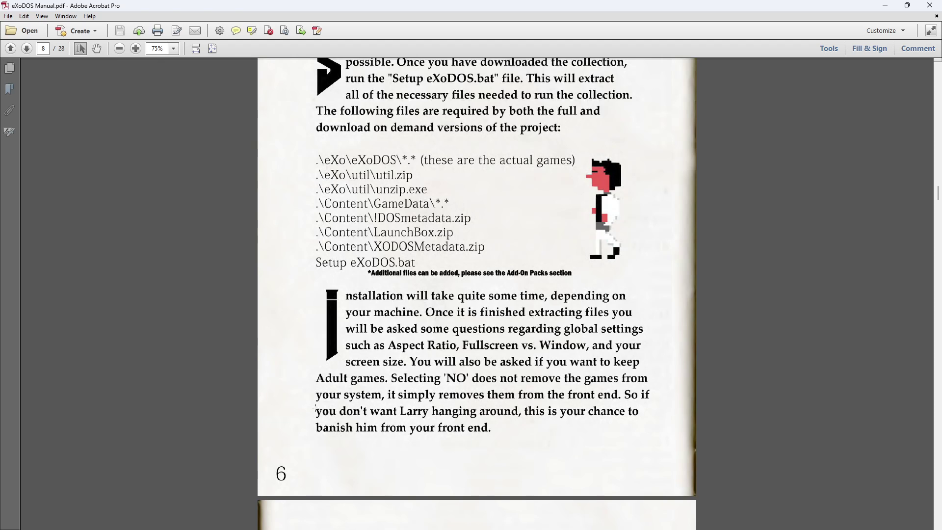
scroll(407, 428, down, 2)
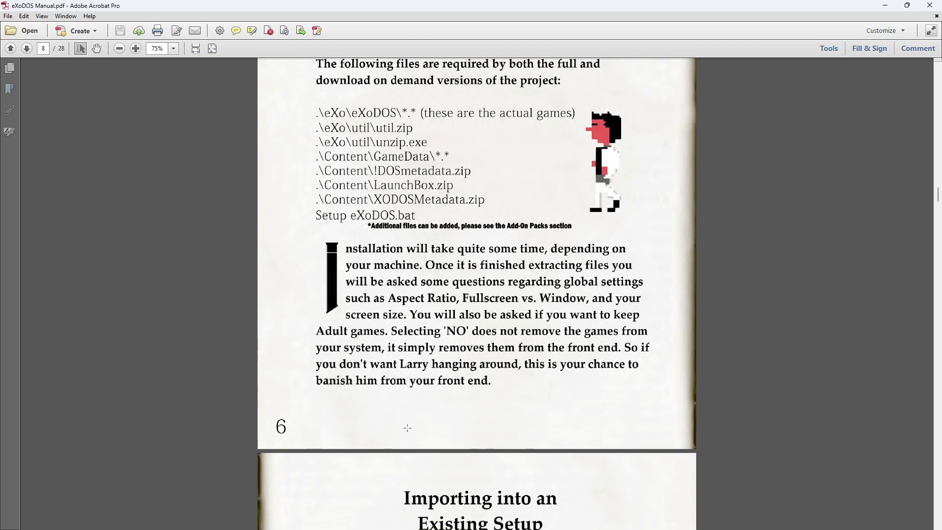
scroll(442, 355, down, 9)
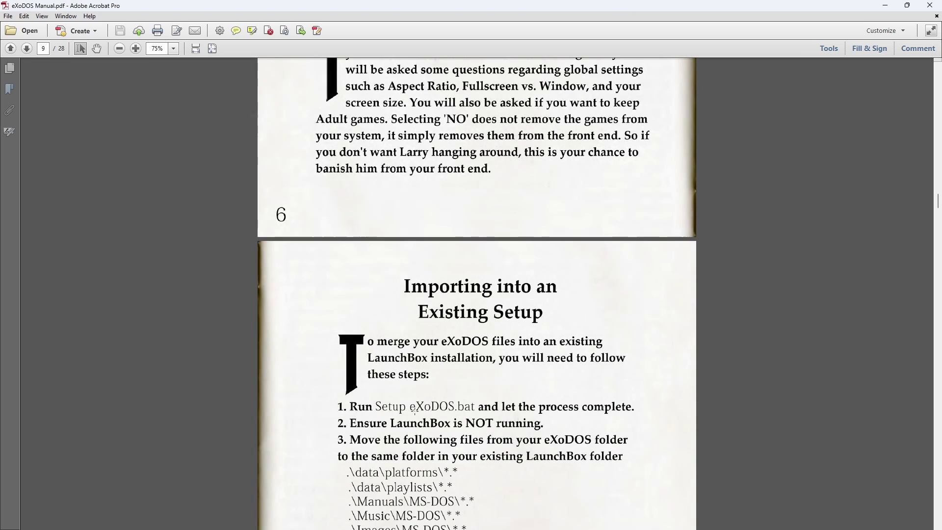
scroll(411, 163, down, 6)
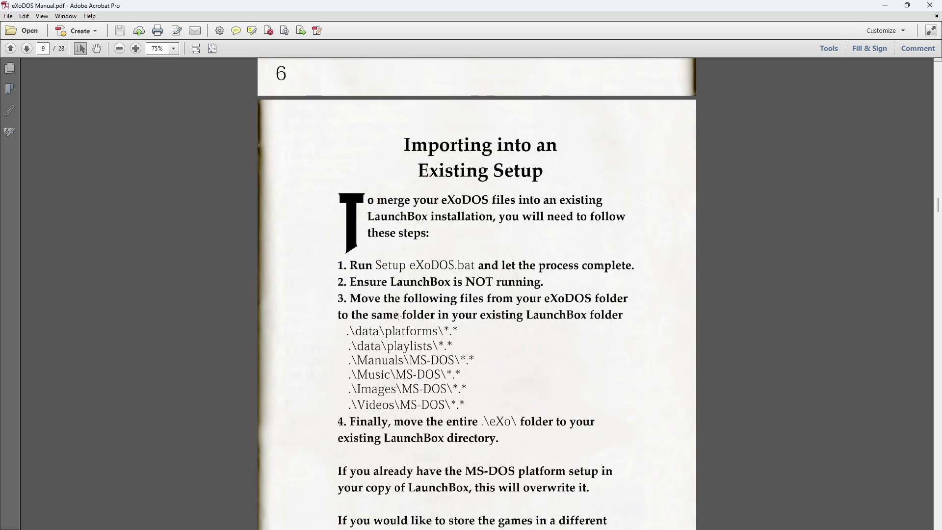
scroll(399, 317, down, 18)
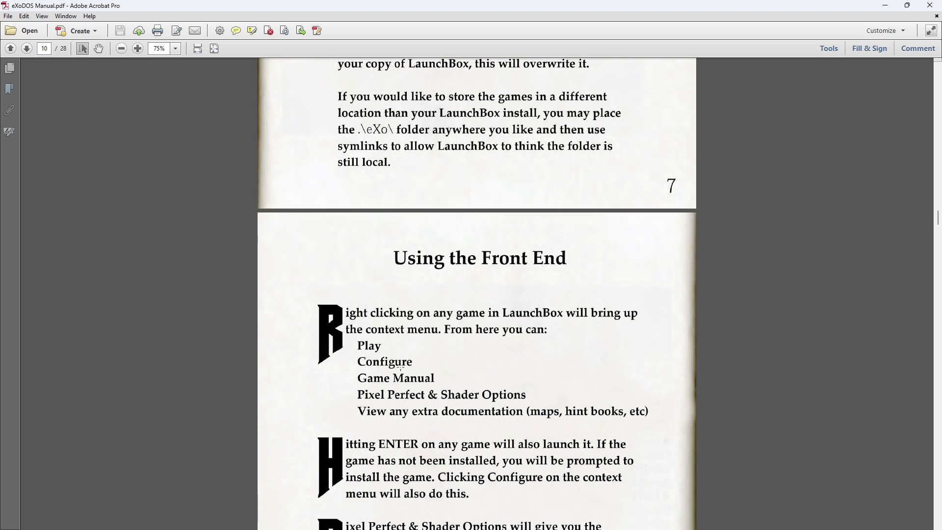
scroll(401, 367, down, 1)
scroll(435, 243, down, 4)
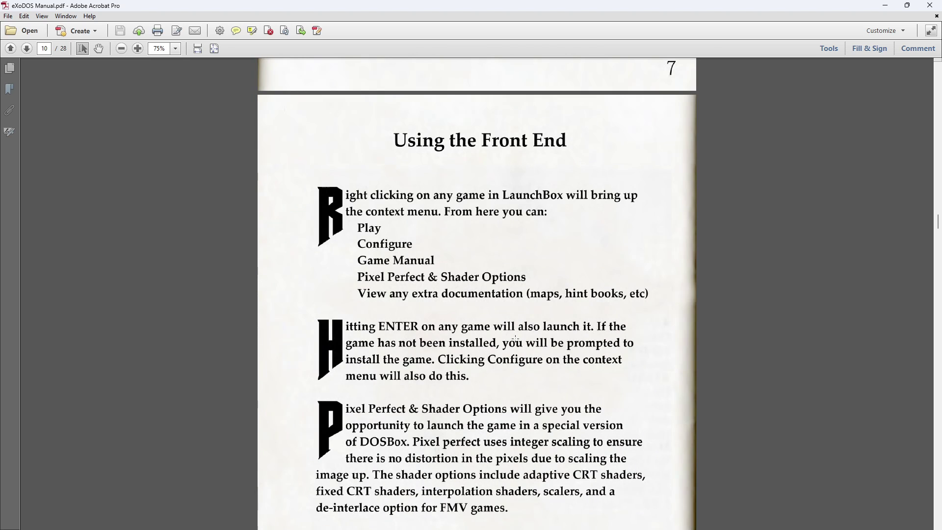
scroll(515, 338, down, 2)
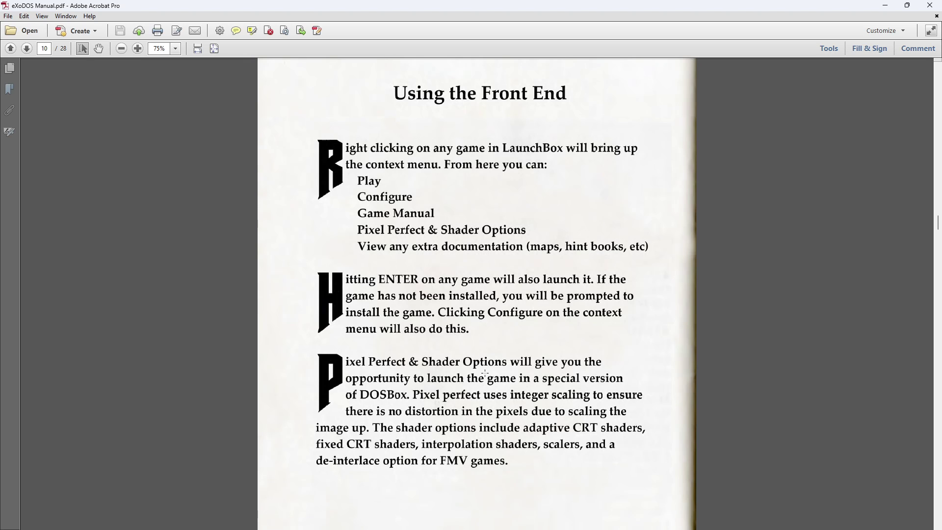
scroll(451, 397, down, 3)
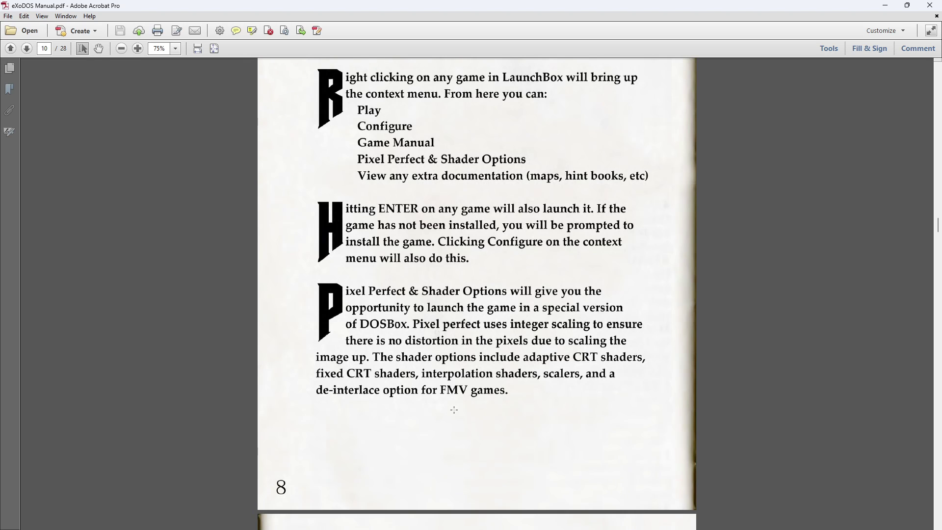
click(391, 431)
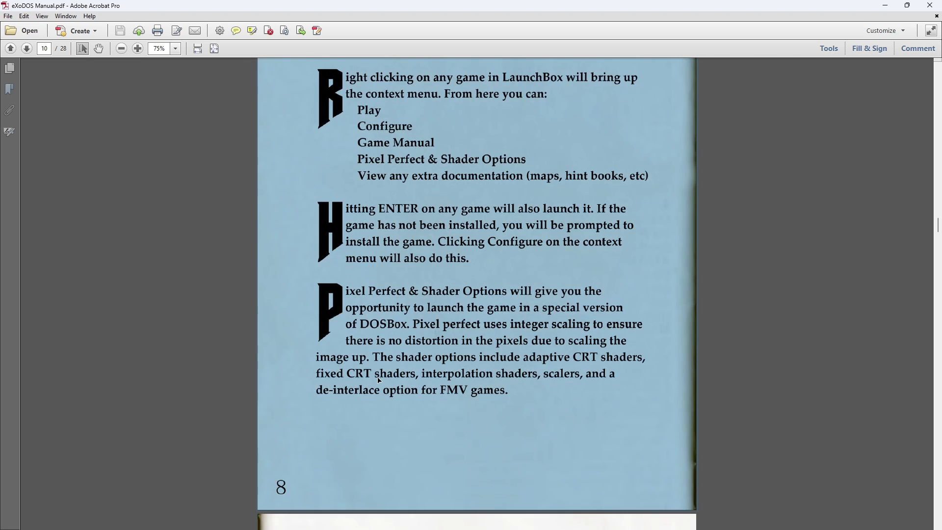
- Continue reading the manual through the Copy Protection pages
scroll(391, 430, down, 1)
scroll(391, 431, down, 11)
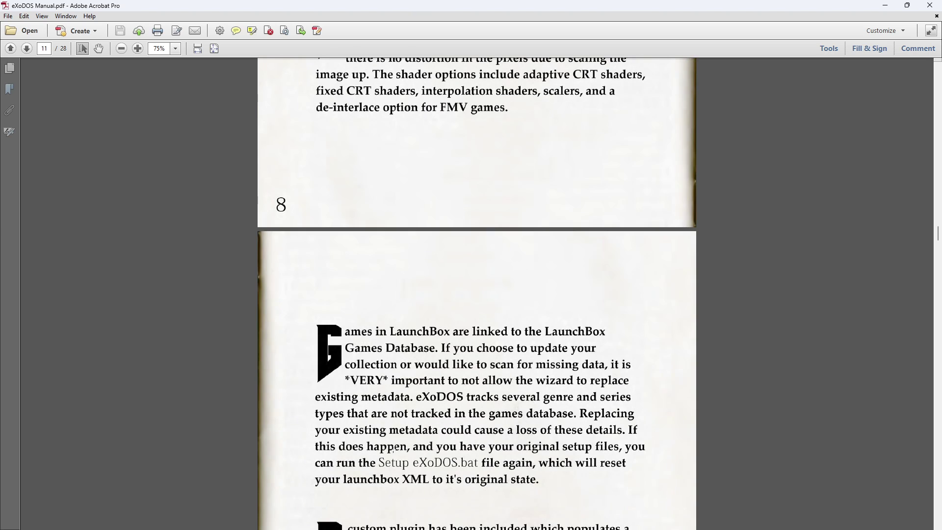
scroll(393, 449, down, 10)
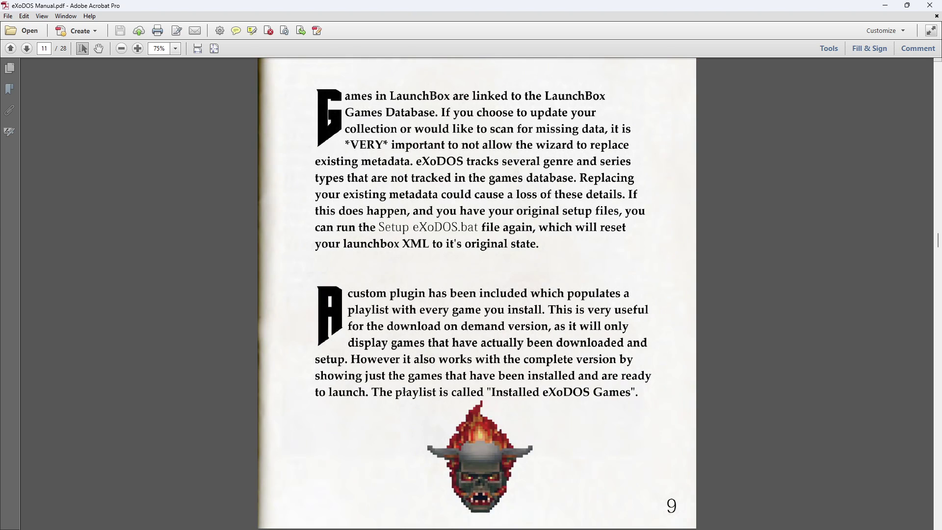
scroll(398, 357, down, 14)
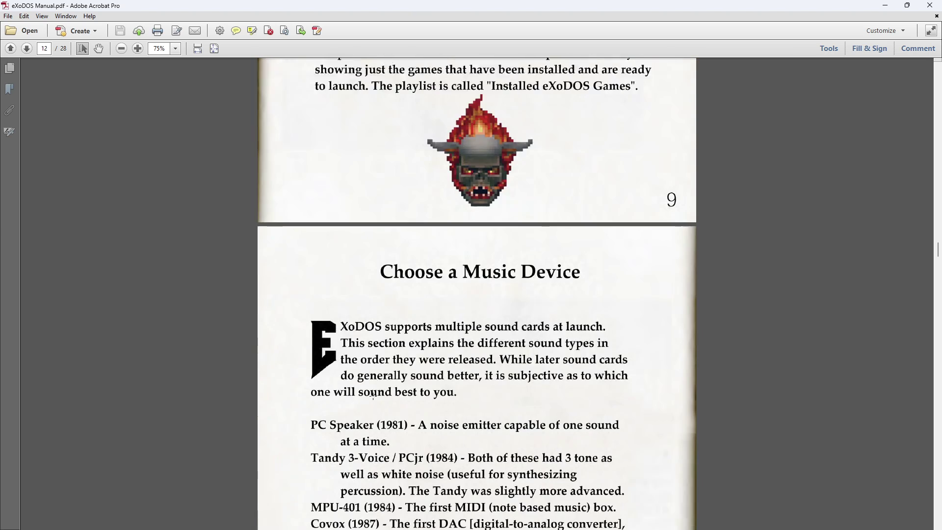
scroll(373, 397, down, 6)
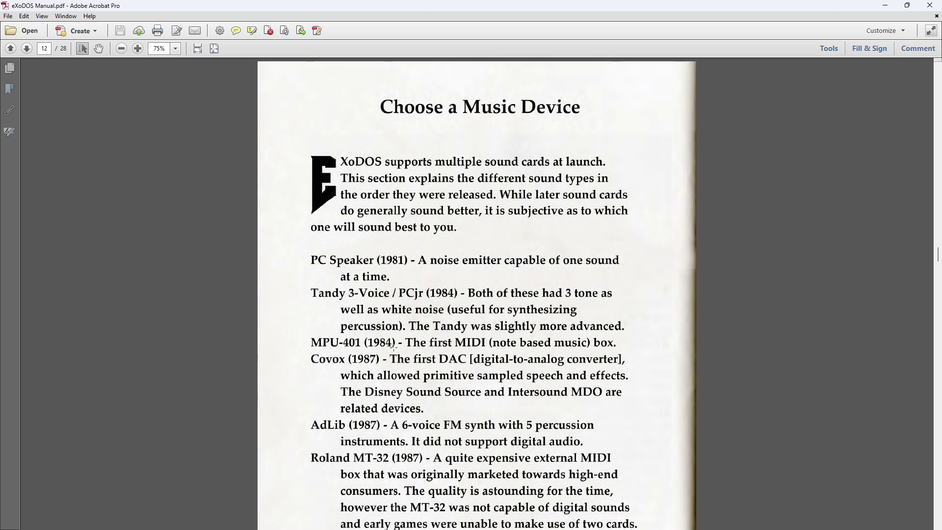
scroll(394, 347, down, 20)
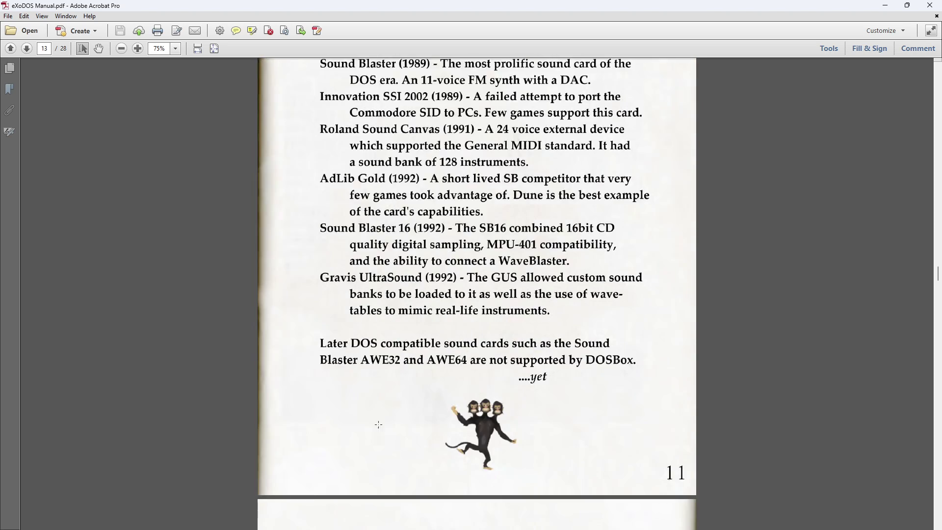
scroll(378, 425, down, 20)
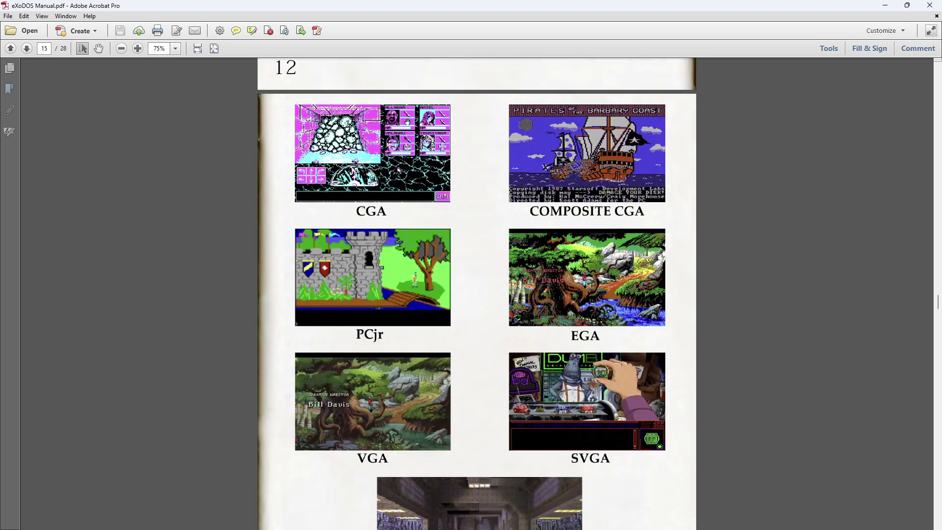
scroll(373, 344, down, 4)
- Choose an option from the page's context menu and read on to Download On Demand, page 22
right_click(339, 216)
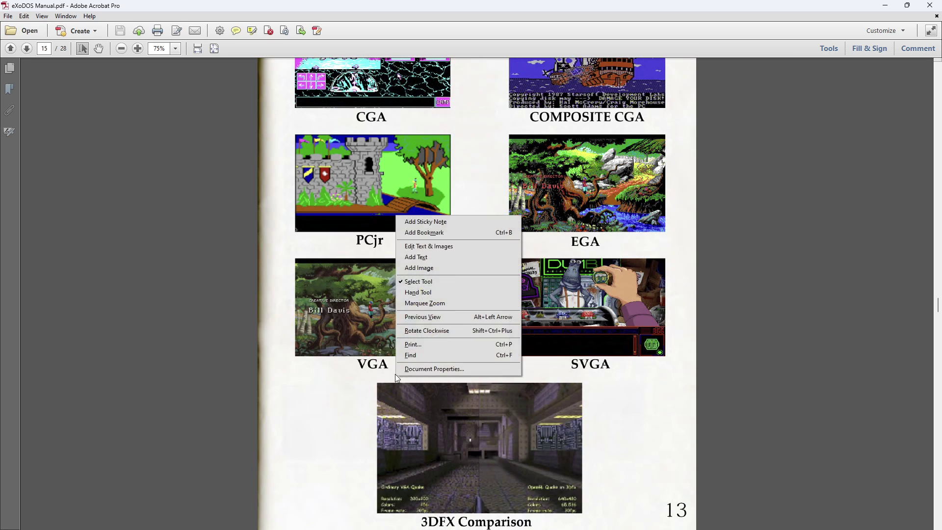
click(466, 288)
scroll(466, 288, up, 3)
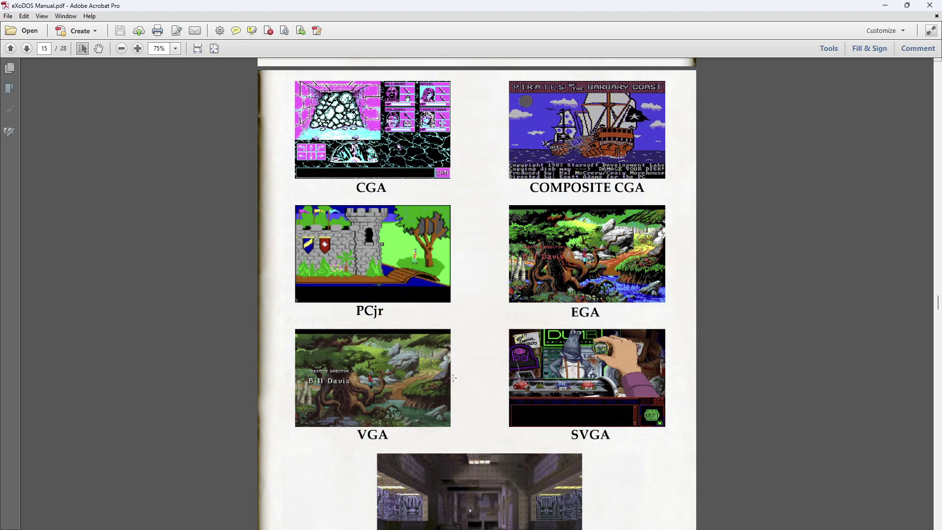
scroll(867, 362, down, 5)
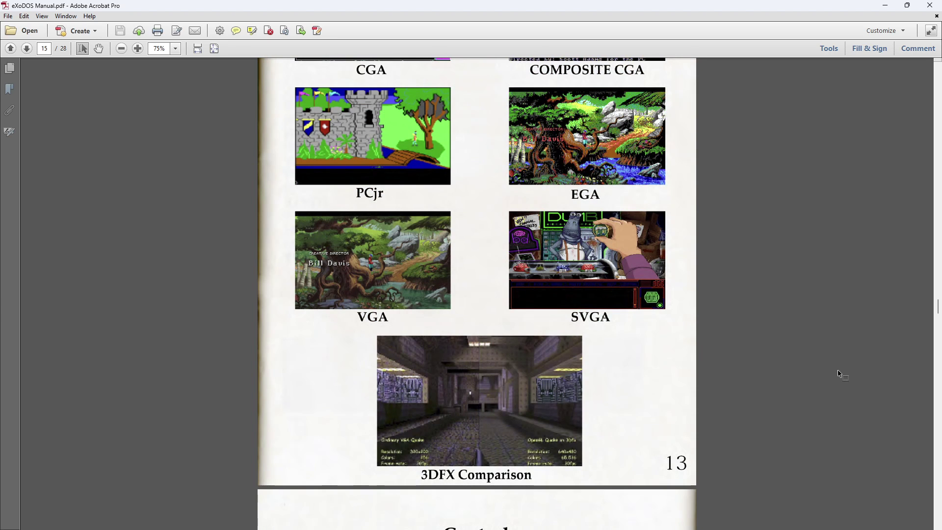
scroll(839, 374, down, 1)
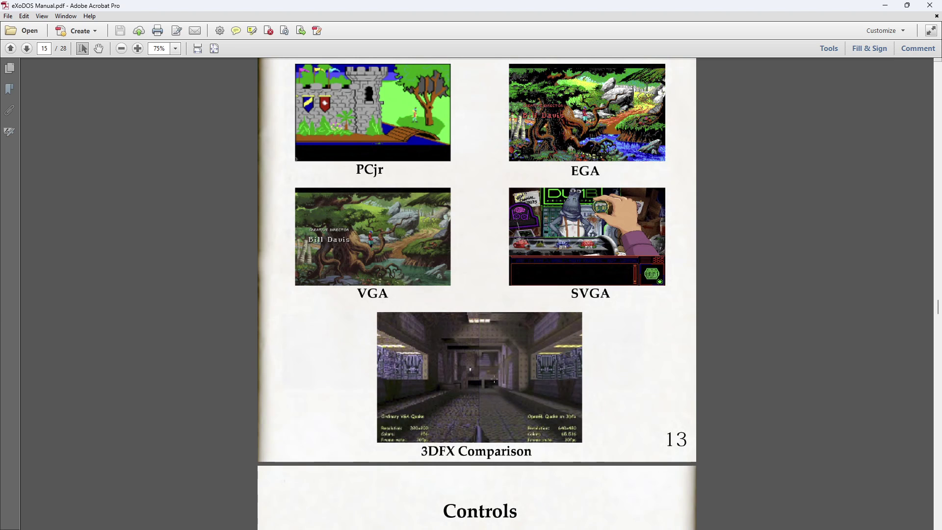
scroll(548, 387, down, 15)
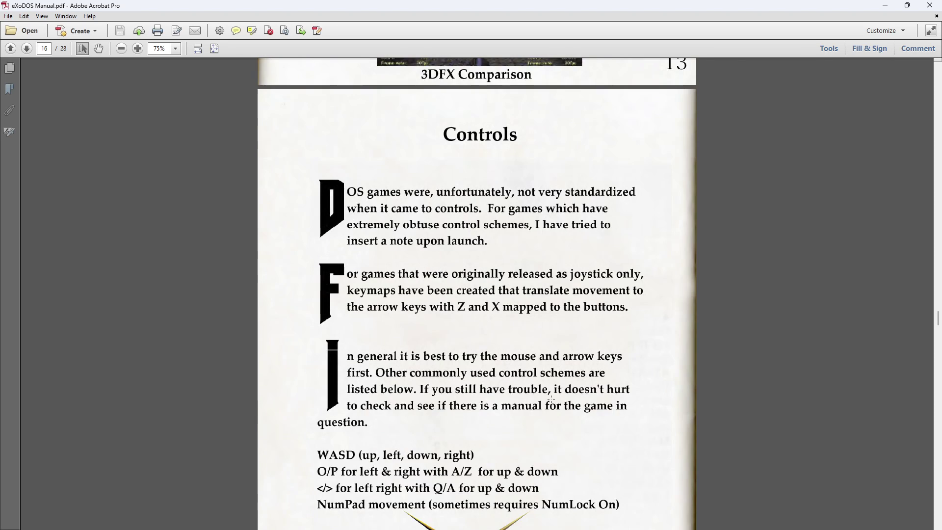
scroll(552, 399, down, 15)
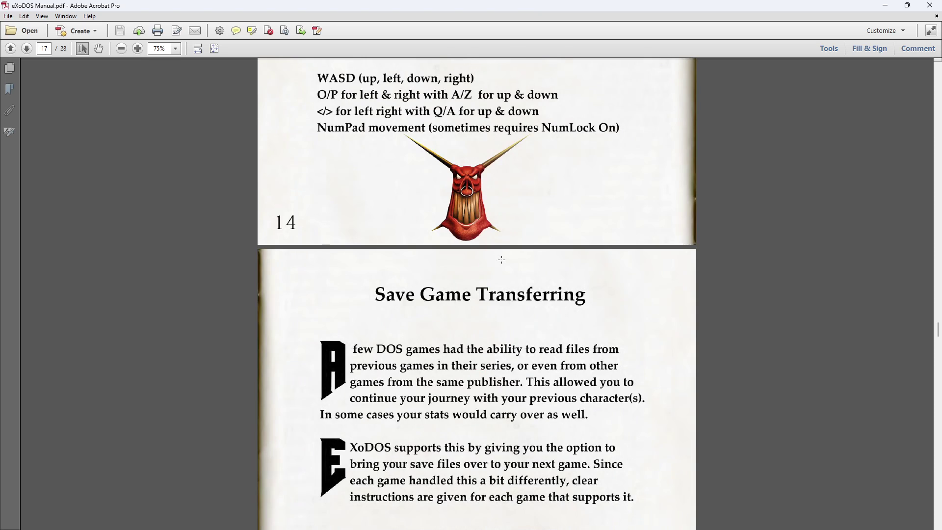
scroll(485, 244, down, 20)
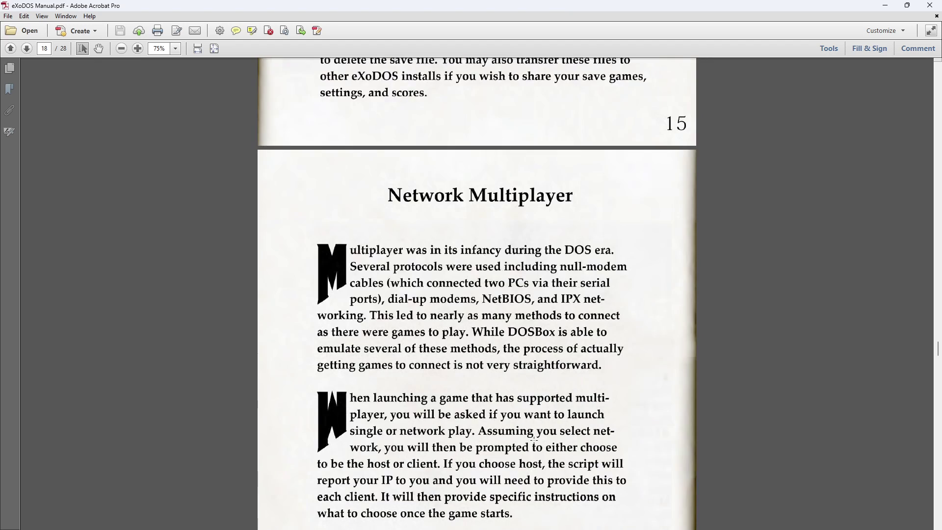
scroll(534, 442, down, 20)
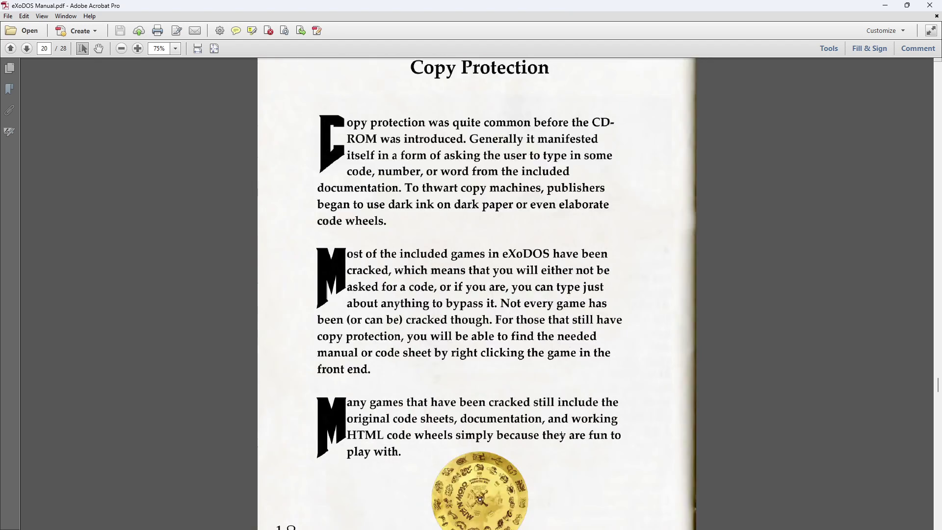
scroll(559, 437, down, 20)
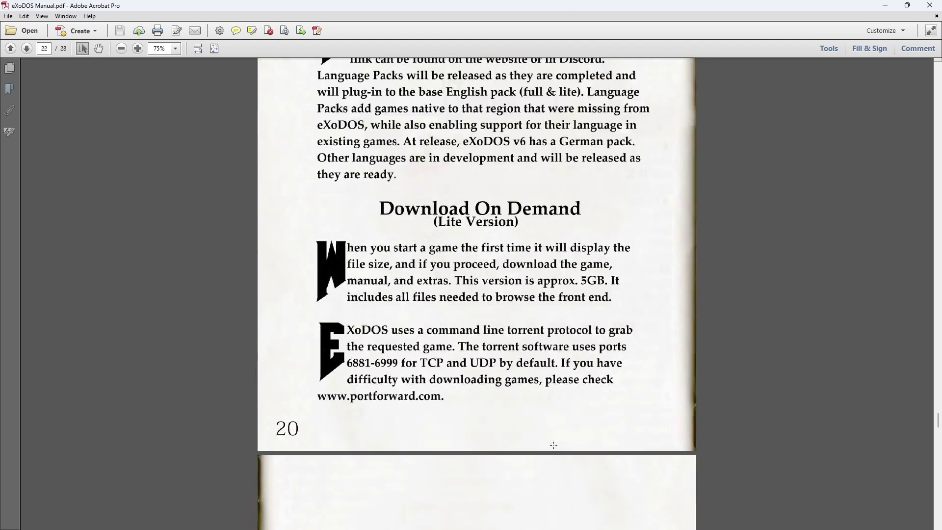
- Close the eXoDOS Manual and look over the eXo folder's files in File Explorer
click(930, 6)
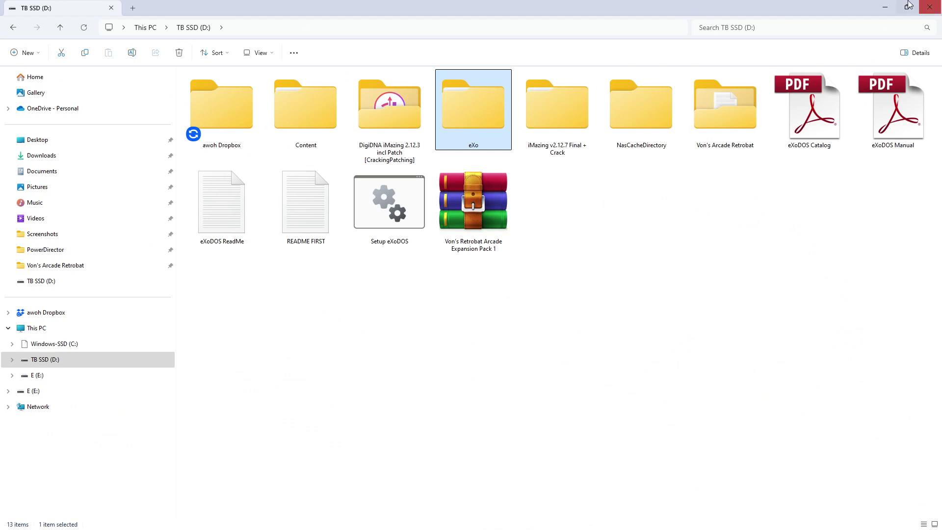
click(449, 116)
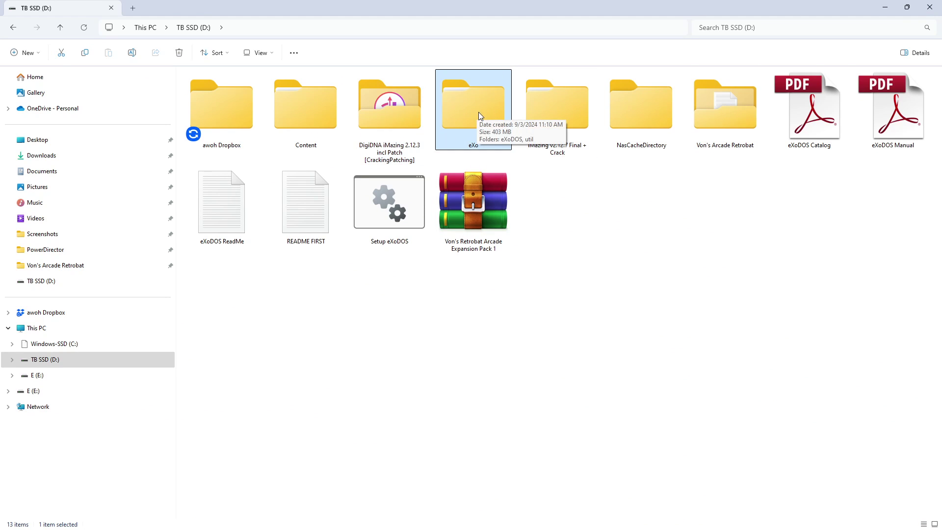
click(809, 110)
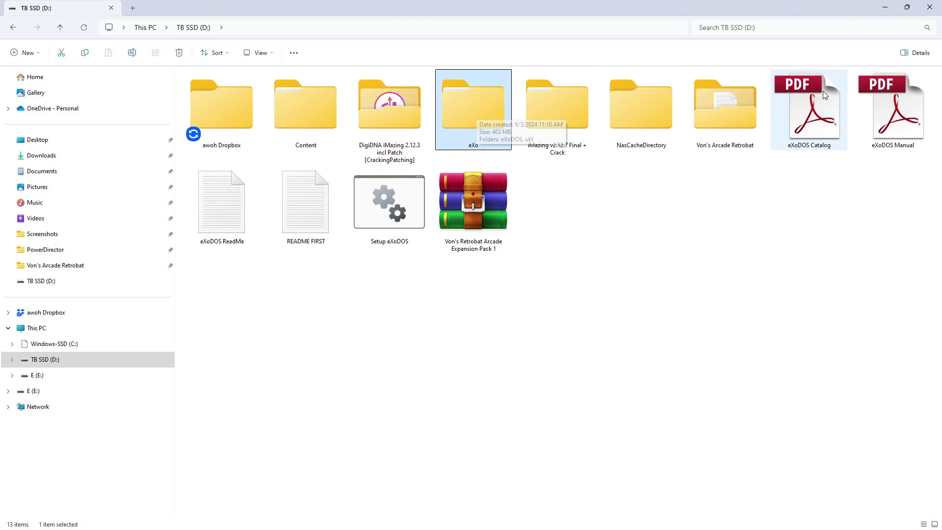
- Skim the eXoDOS ReadMe's setup section, then launch Setup eXoDOS up to the SmartScreen warning
double_click(222, 193)
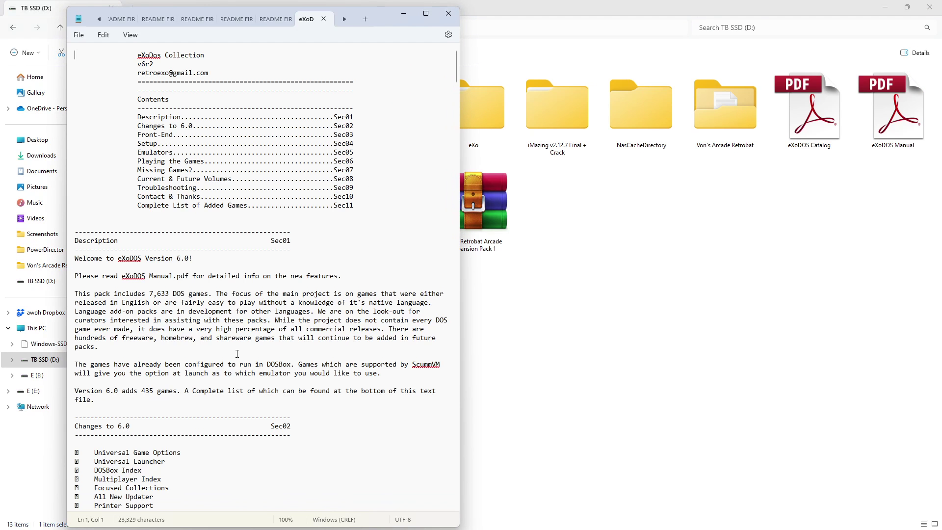
scroll(237, 355, down, 20)
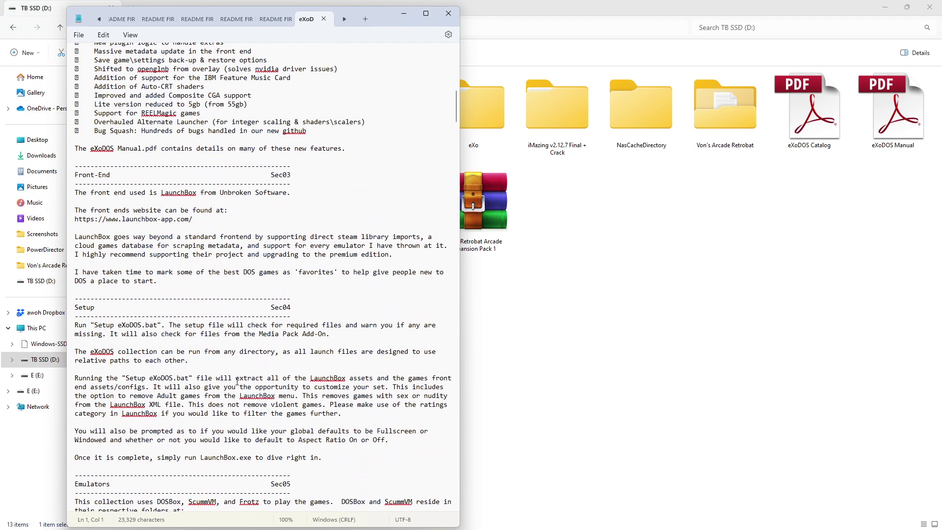
click(451, 20)
double_click(404, 211)
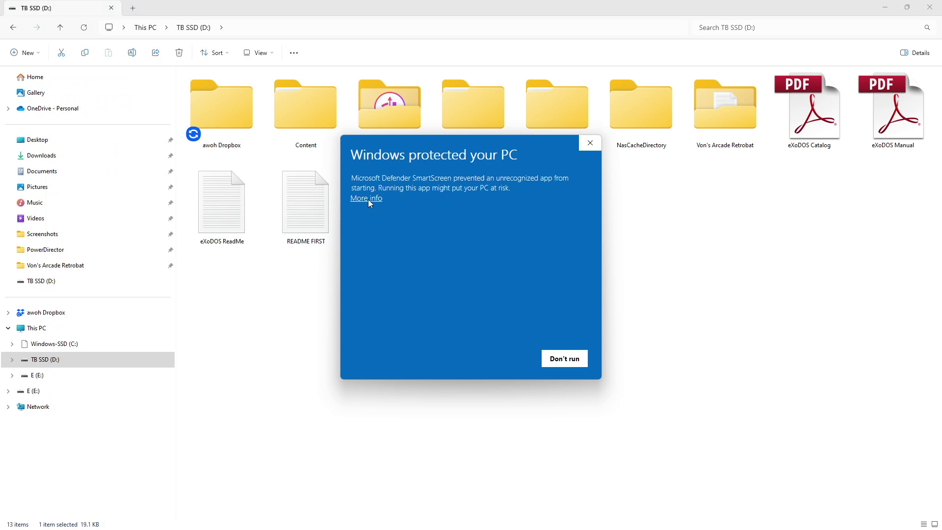
click(368, 199)
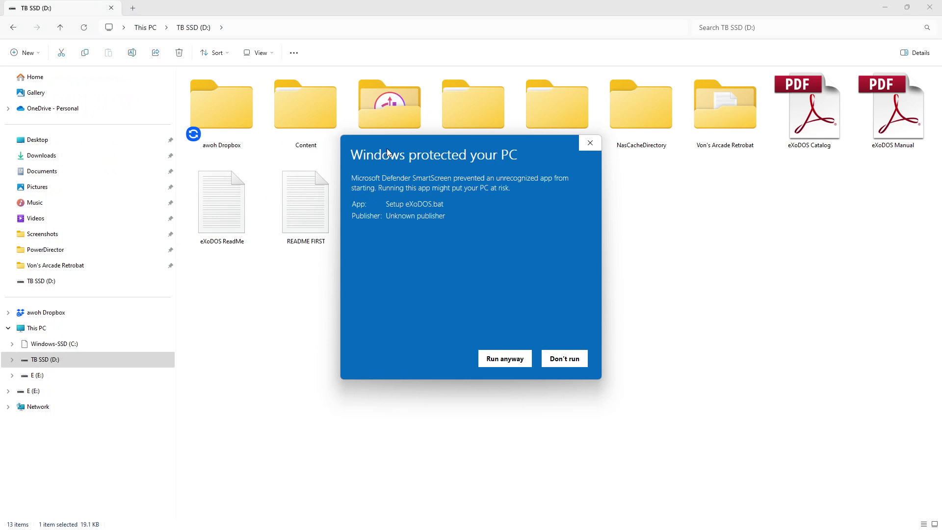
- Run Setup eXoDOS anyway and advance through steps 1–3, extracting LaunchBox files, metadata and game configs
click(505, 360)
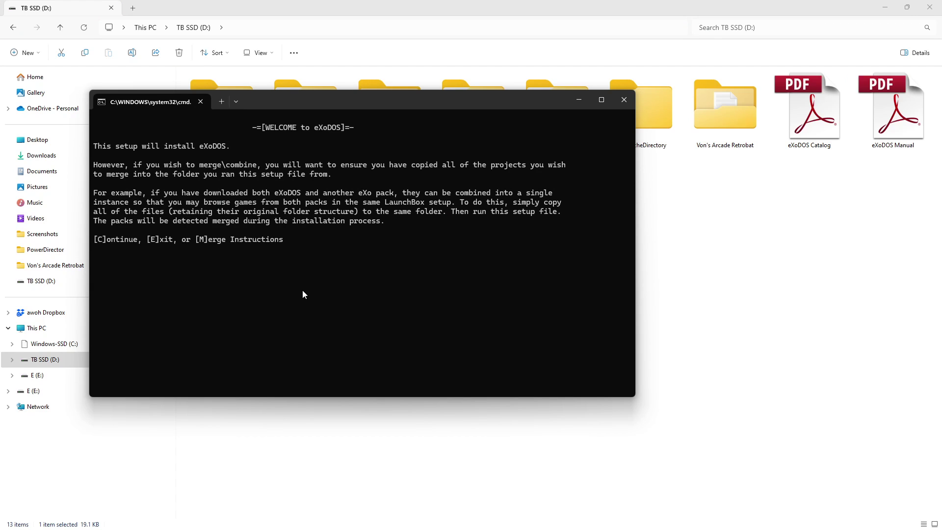
key(c)
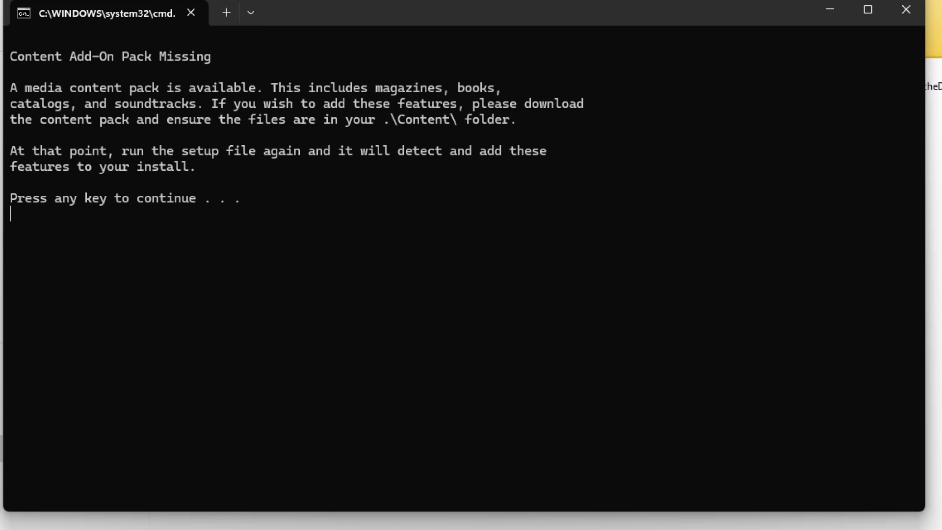
key(Return)
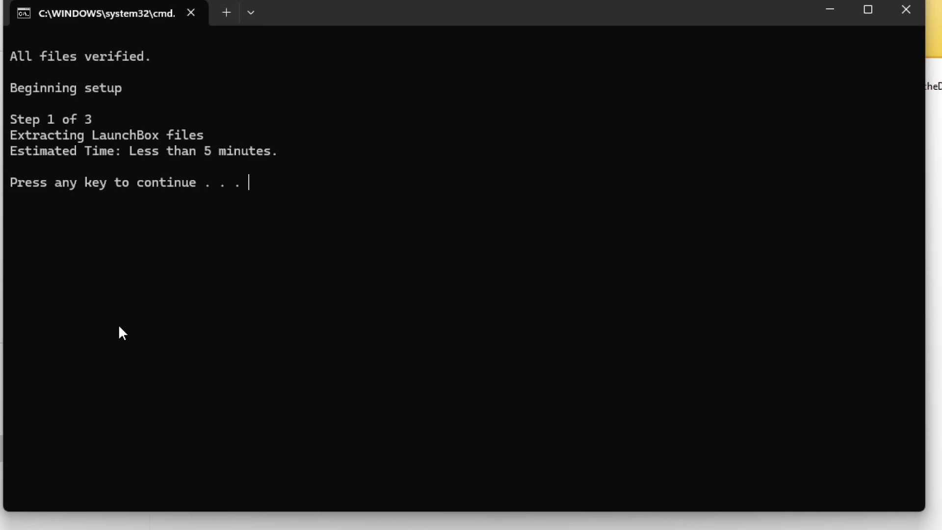
key(Return)
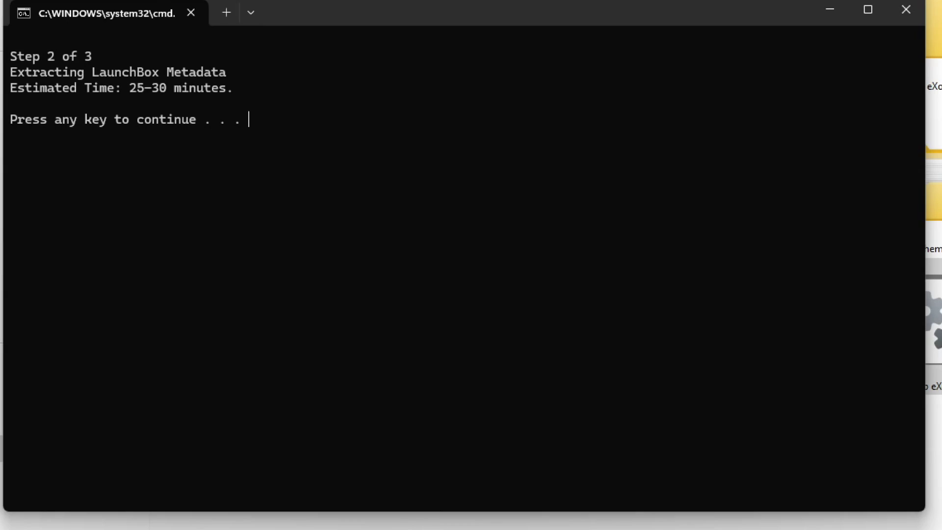
key(Return)
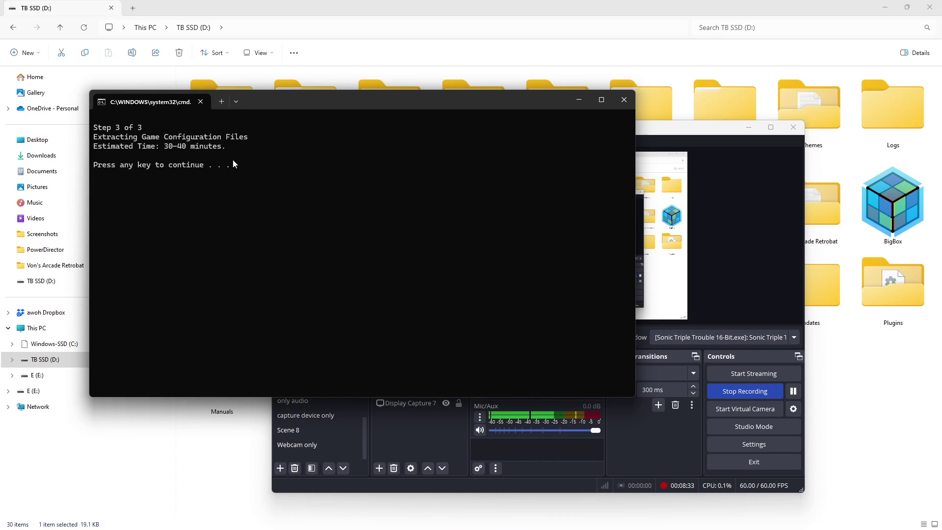
key(Return)
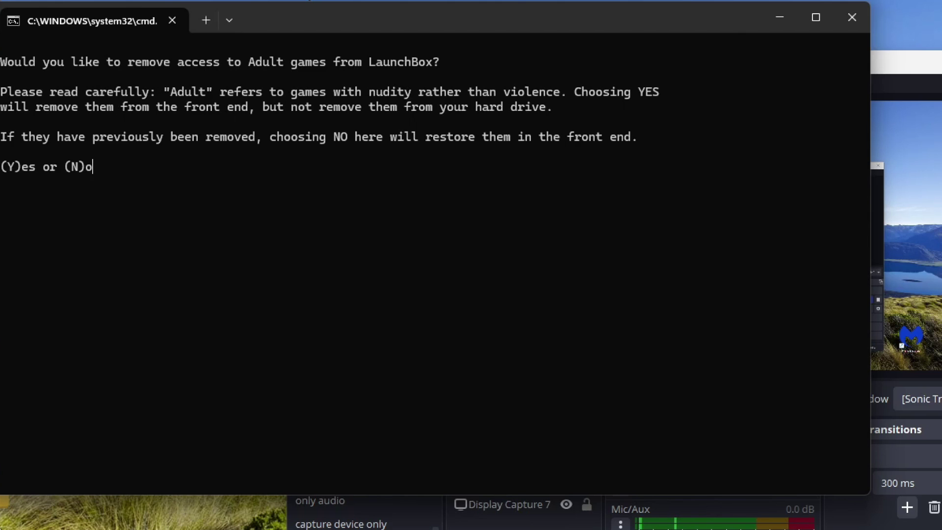
- Answer N (keep adult games), W (windowed), M (medium 1080), then accept aspect correction and the desktop icon
text(N)
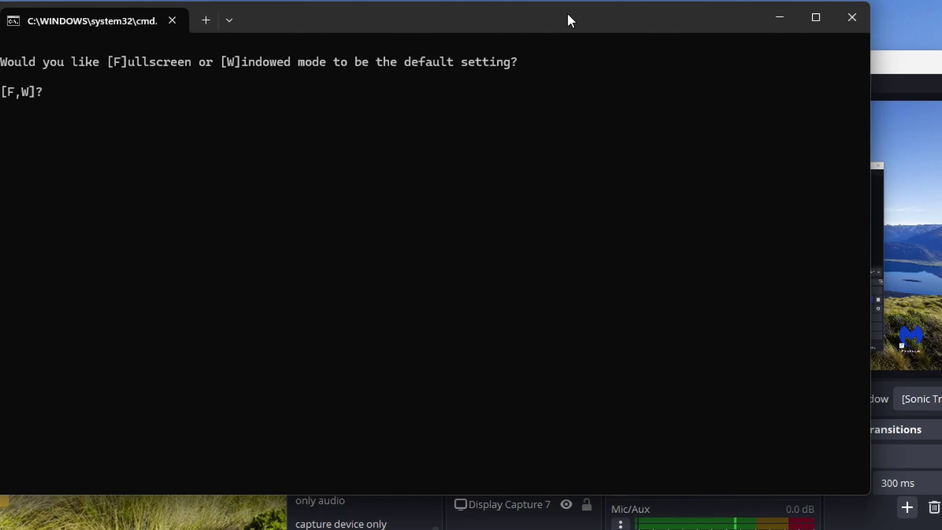
text(w)
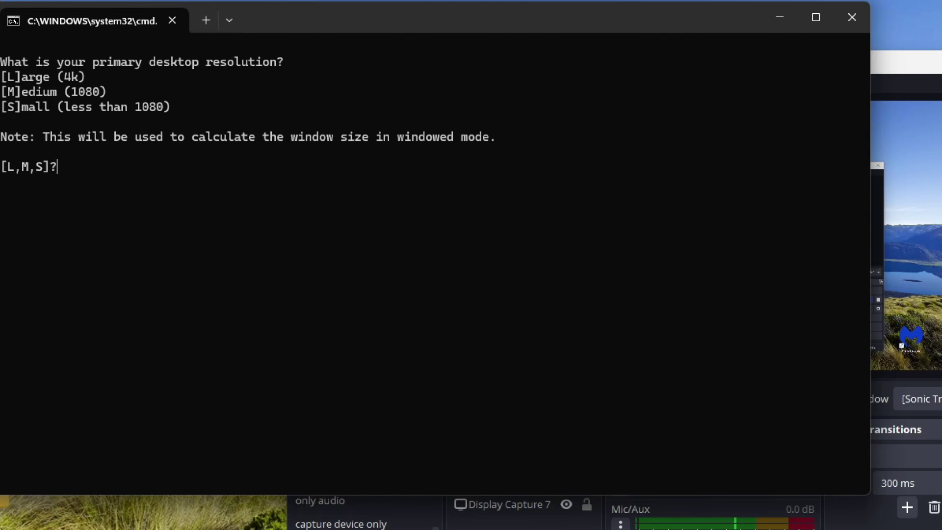
text(m)
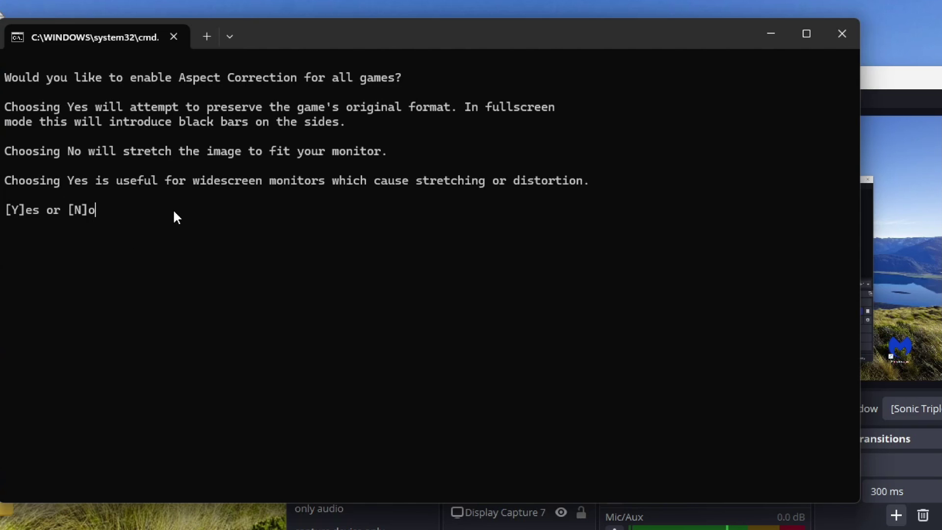
key(y)
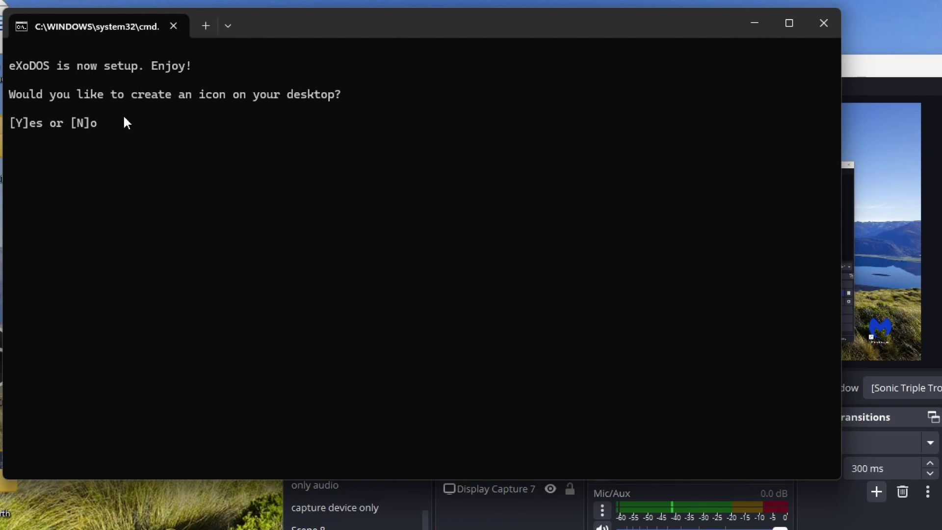
text(y)
key(Return)
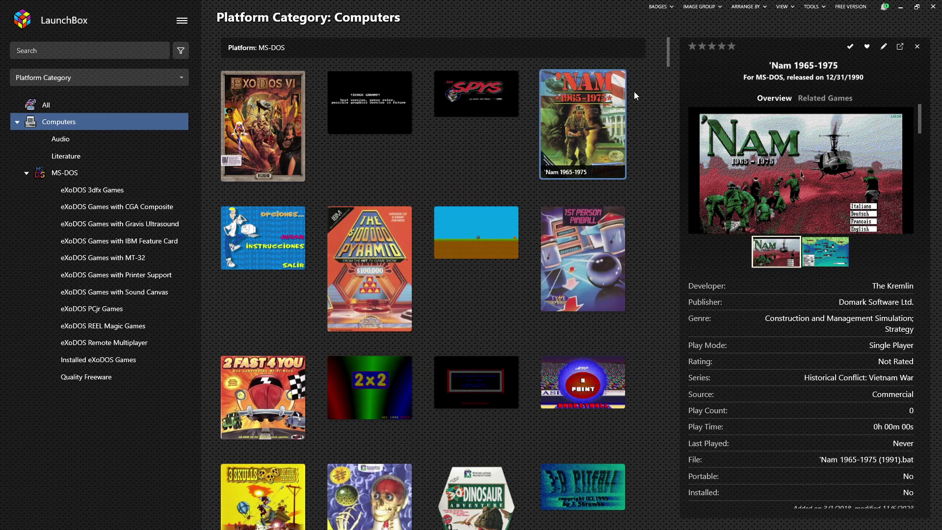
- Go back to the Computers category and show the MS-DOS platform's games
scroll(396, 211, down, 1)
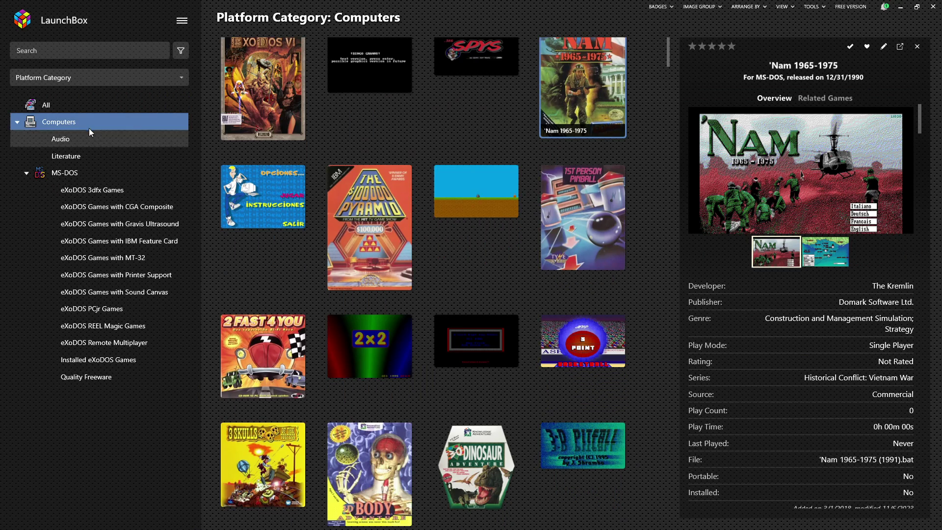
click(81, 105)
click(42, 122)
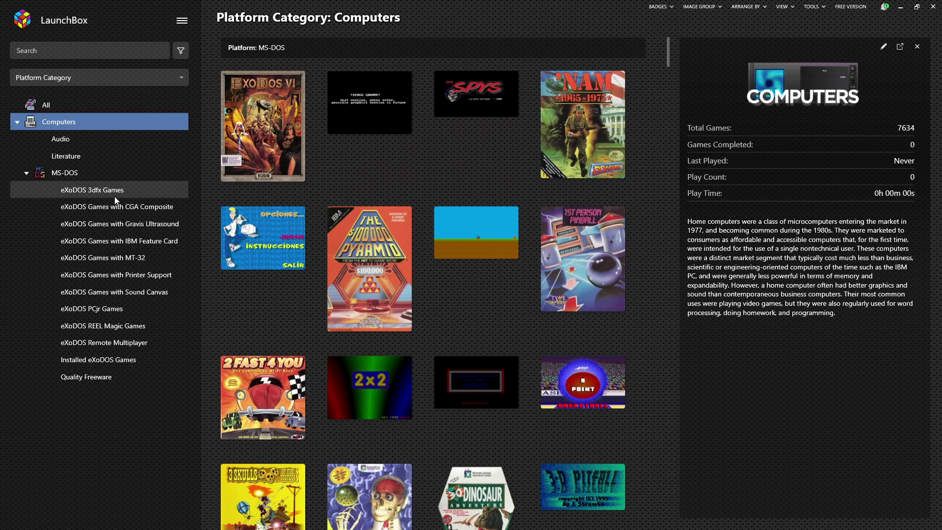
scroll(479, 337, down, 10)
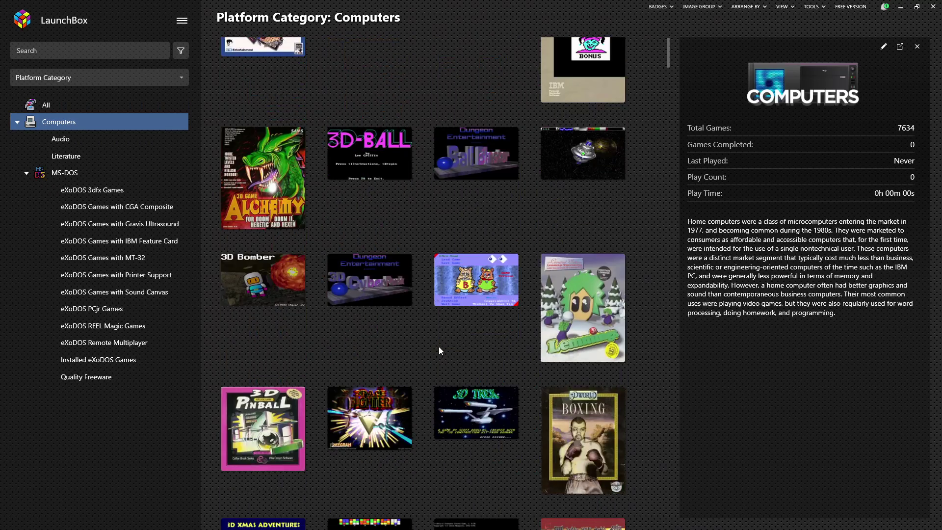
scroll(440, 347, up, 10)
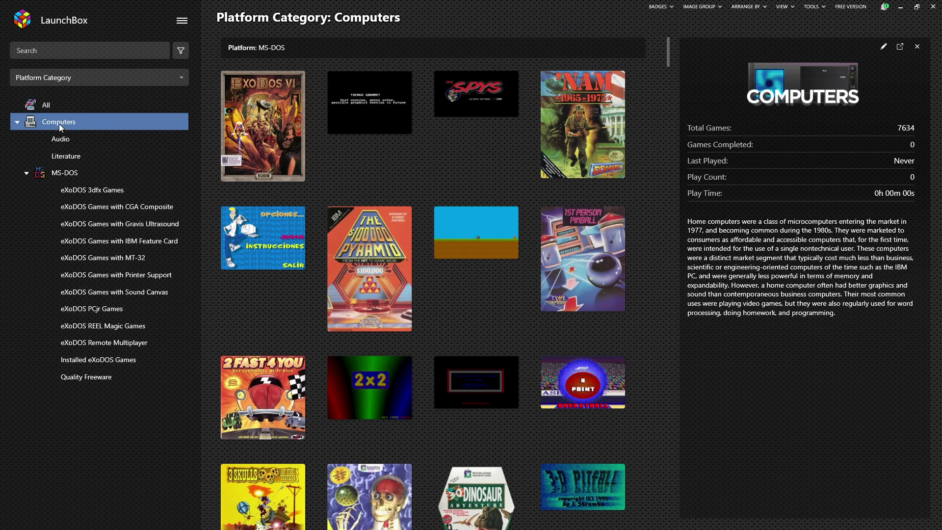
click(67, 175)
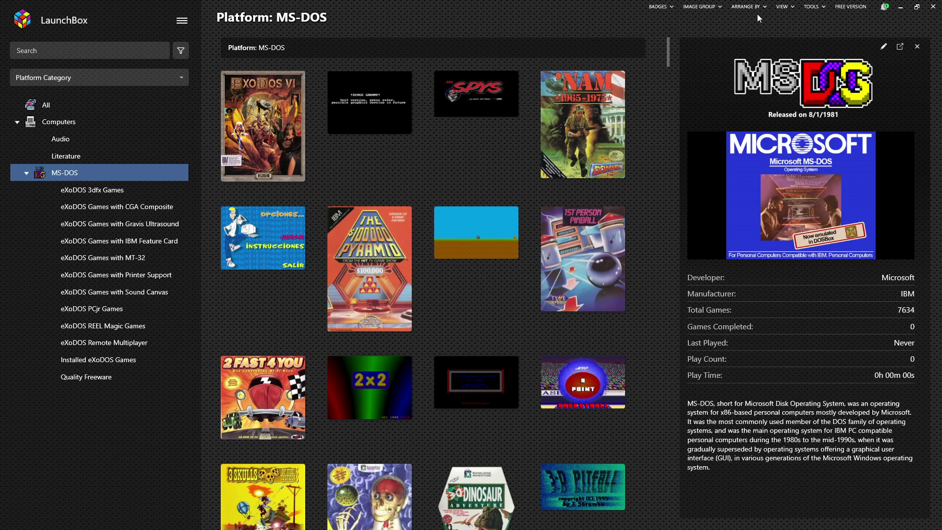
click(782, 7)
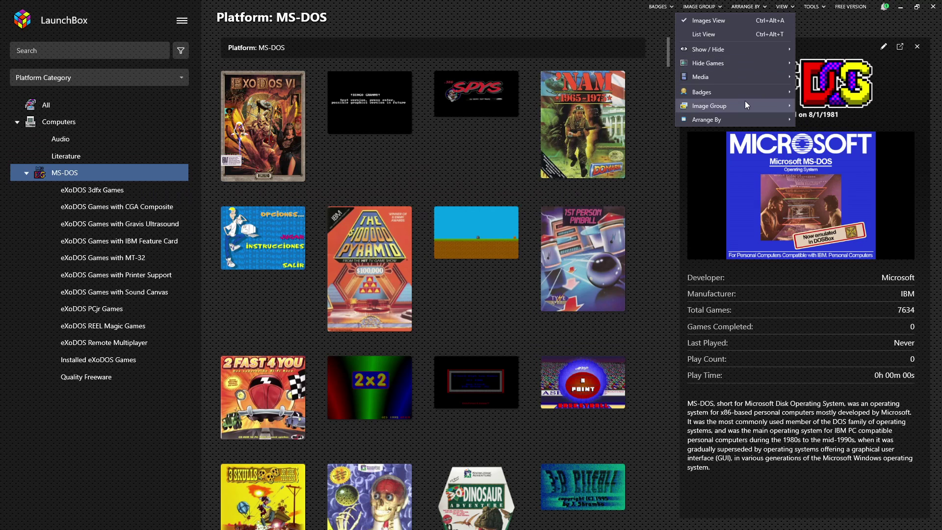
click(724, 36)
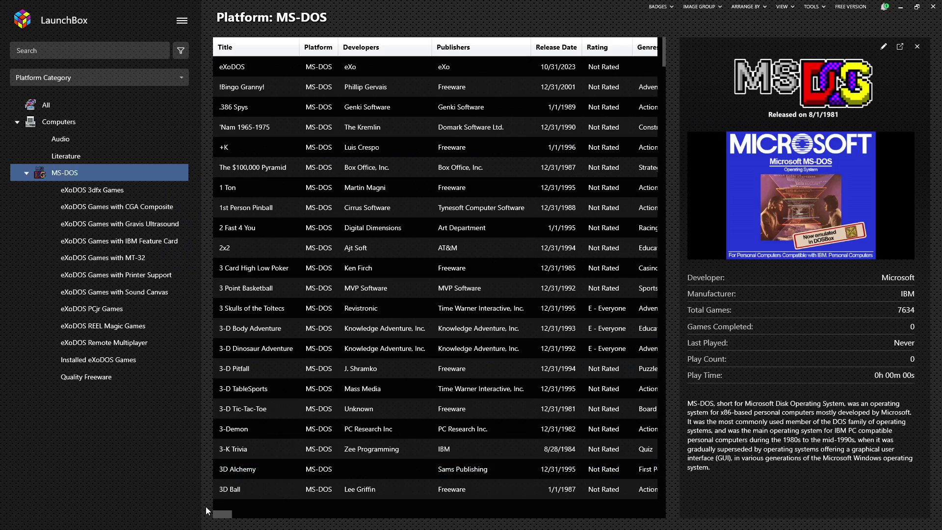
- Sort the MS-DOS games table by Community Star Rating, highest-rated first
drag(222, 513, 646, 472)
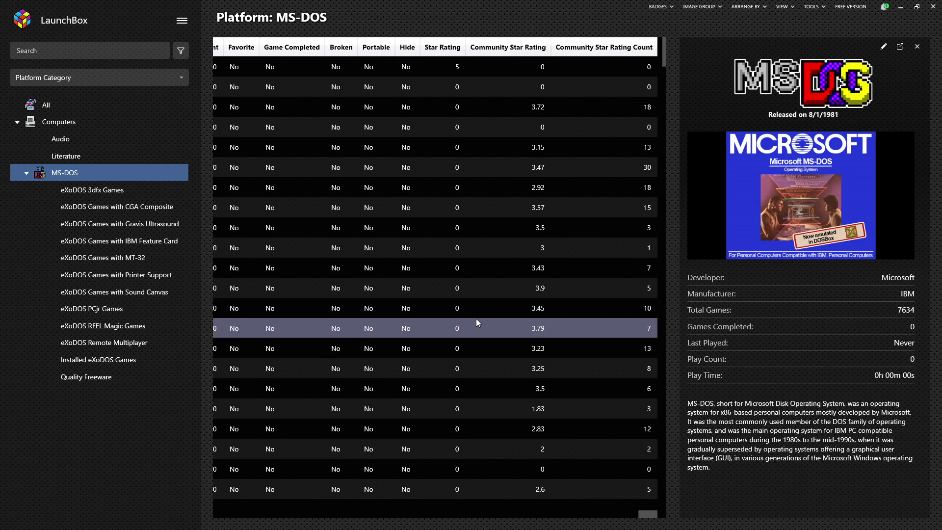
click(526, 50)
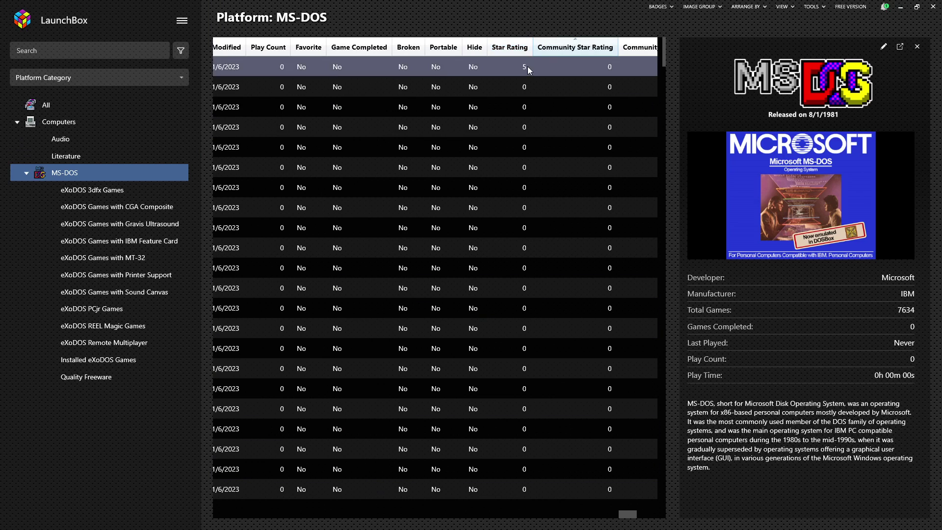
click(578, 45)
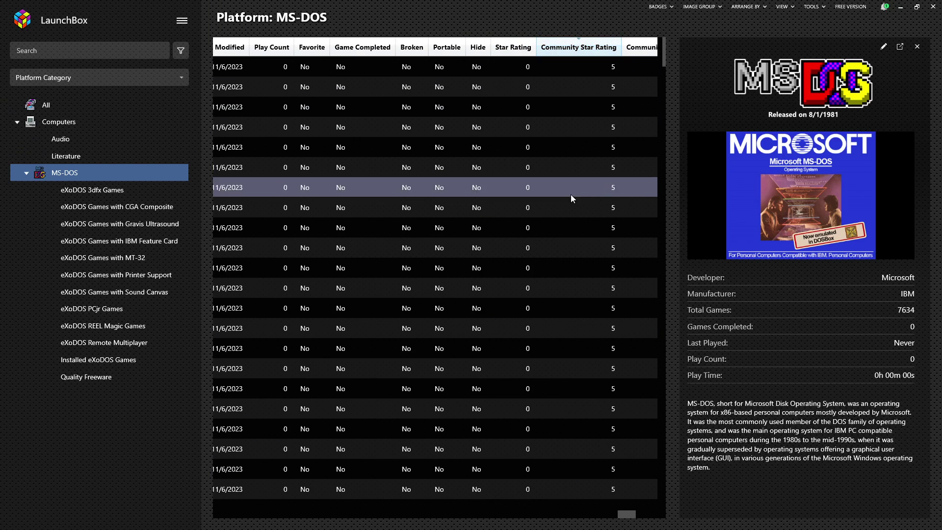
drag(633, 517, 219, 521)
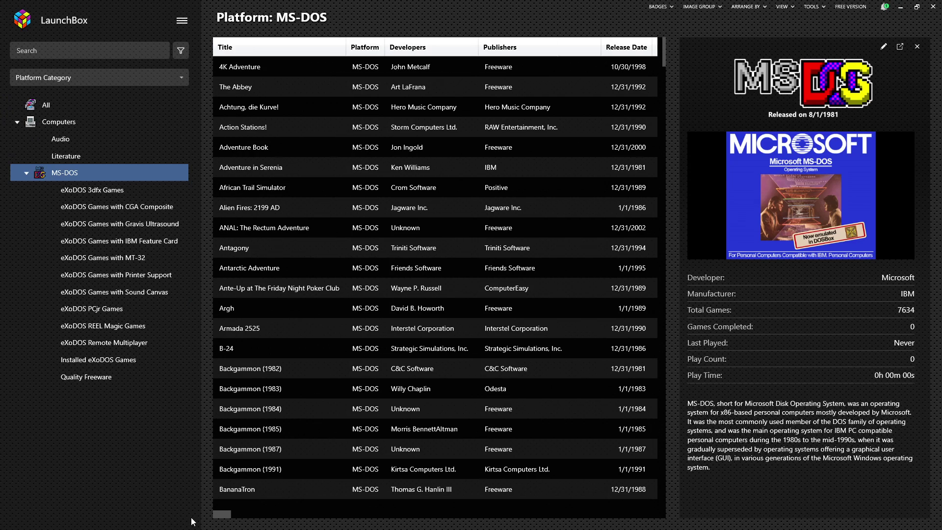
click(785, 8)
- Switch to a box-art grid and view 5-star games like Castle Ralf, Heroes of Might and Magic II, eXoDOS
click(749, 22)
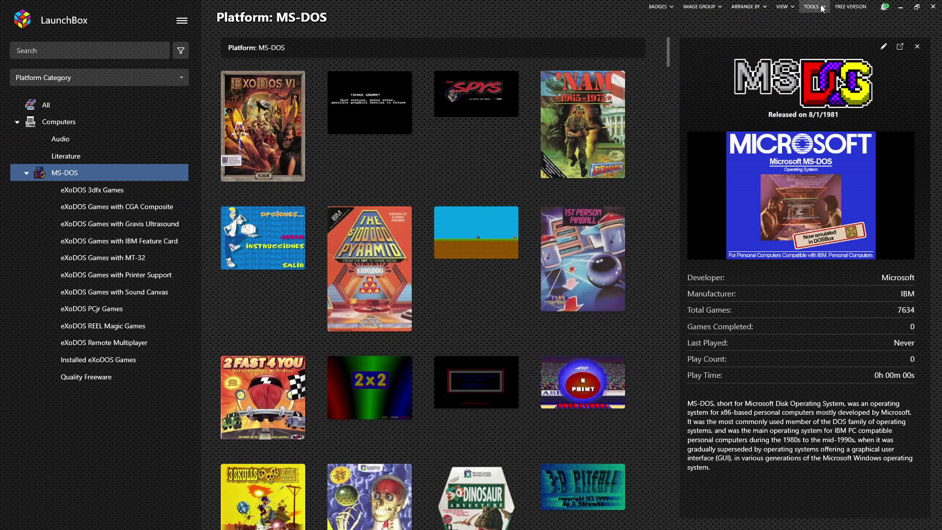
scroll(513, 302, down, 15)
click(513, 302)
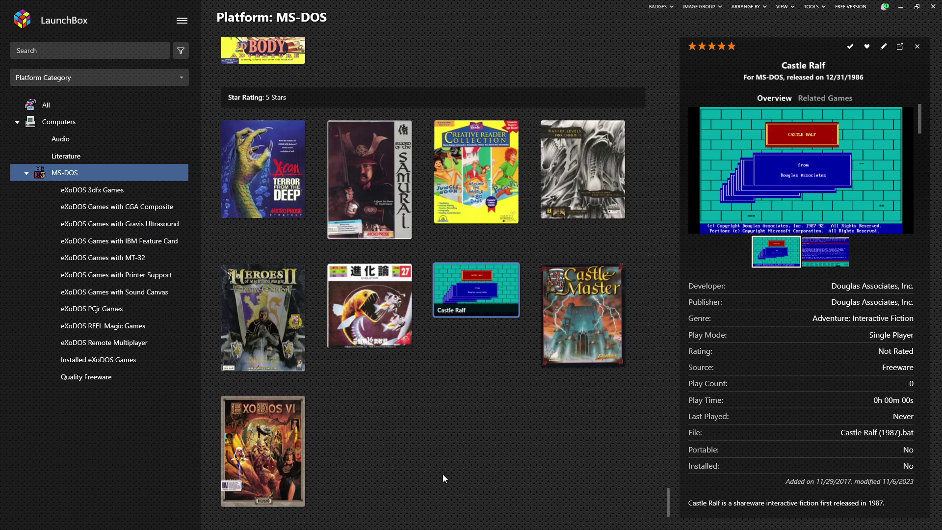
click(264, 294)
mouse_move(463, 282)
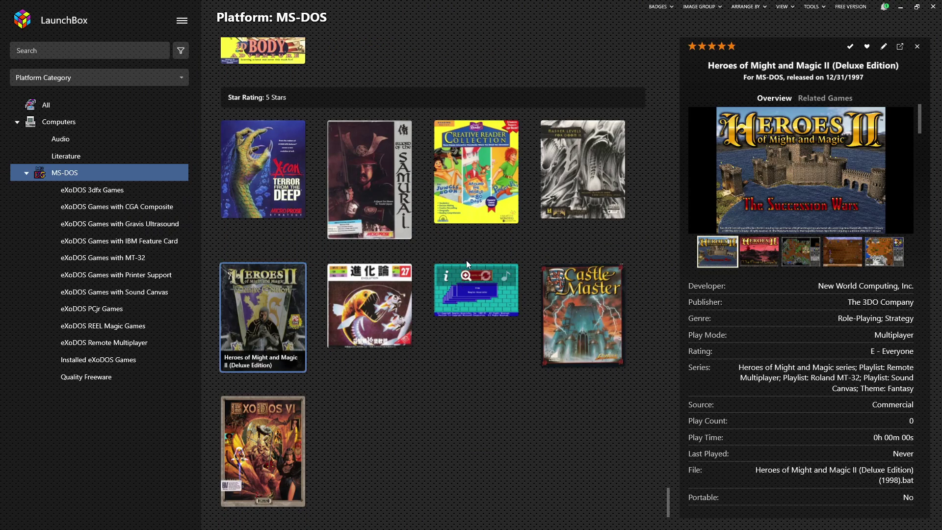
click(621, 154)
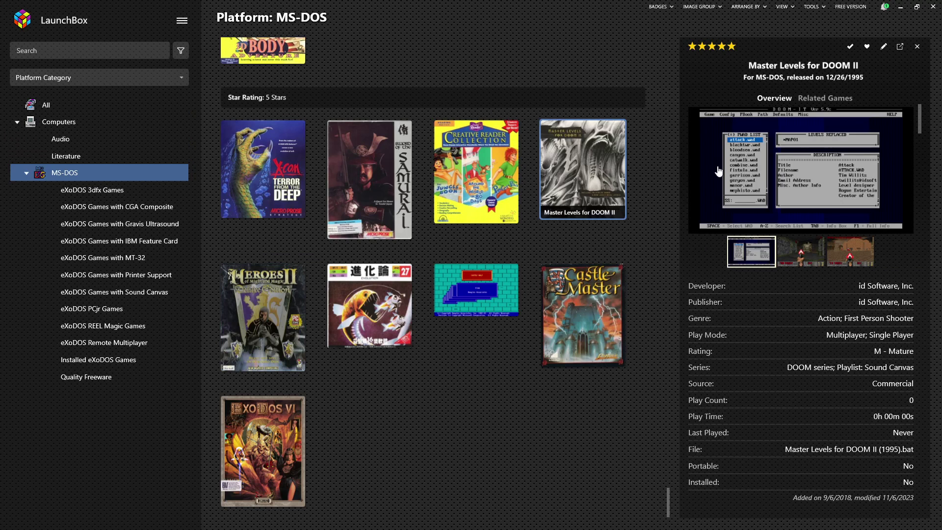
click(501, 181)
click(384, 206)
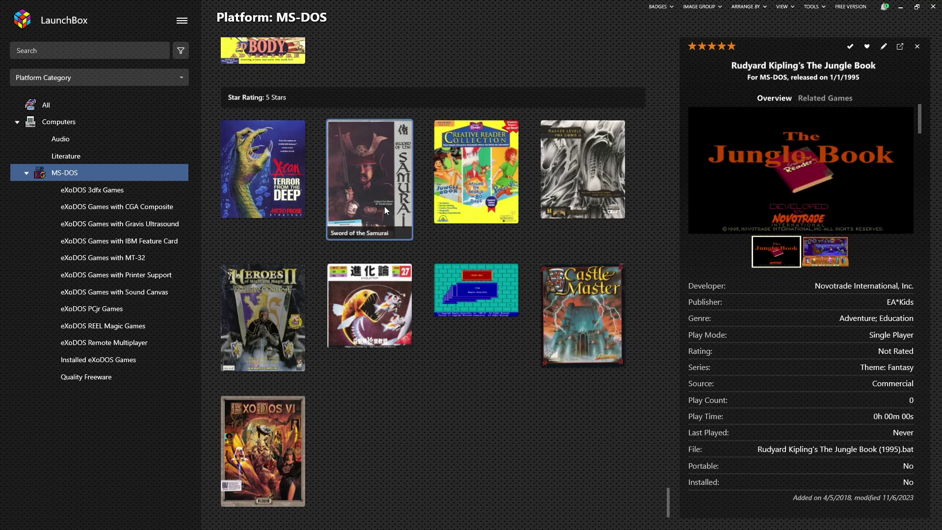
click(570, 314)
click(281, 429)
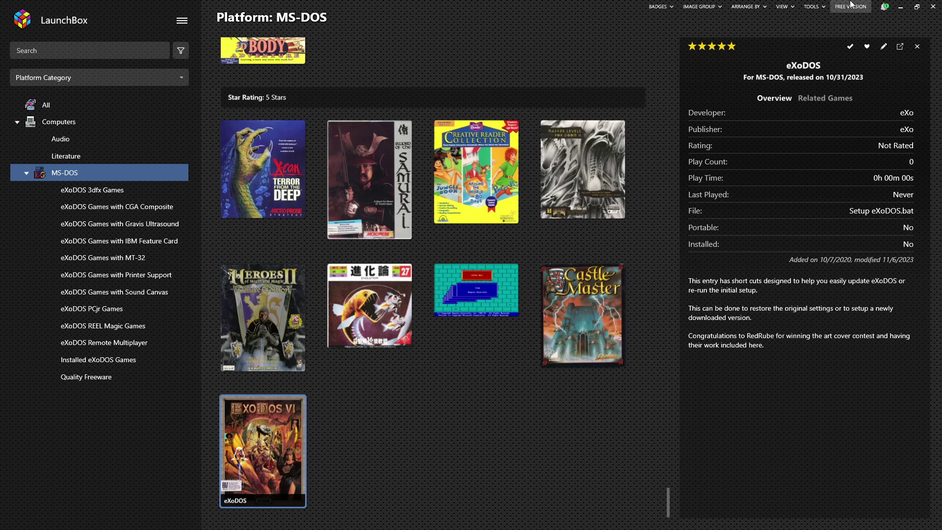
- Make the grid tiles show game screenshots instead of box art
click(784, 7)
mouse_move(709, 106)
click(612, 202)
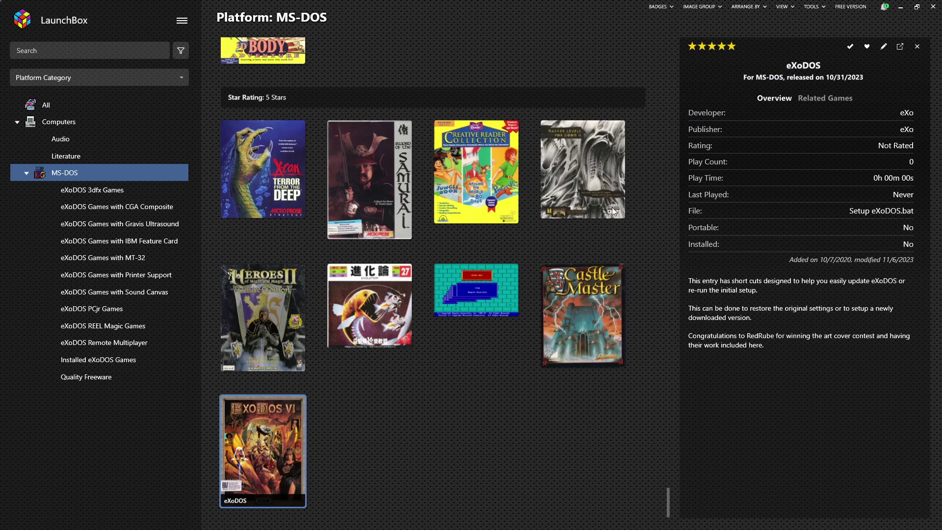
- Scroll up the grid to view Batman Returns and the neighbouring Batman game
scroll(425, 373, up, 6)
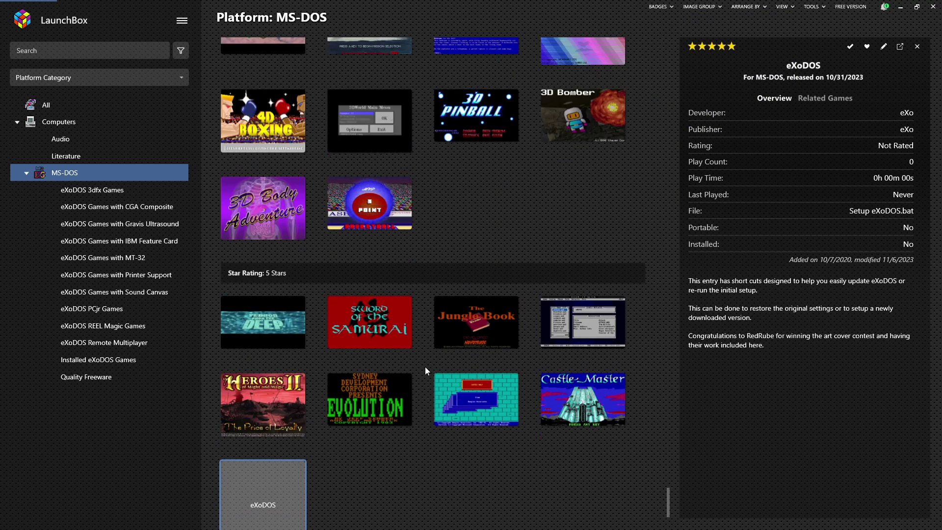
scroll(425, 382, up, 4)
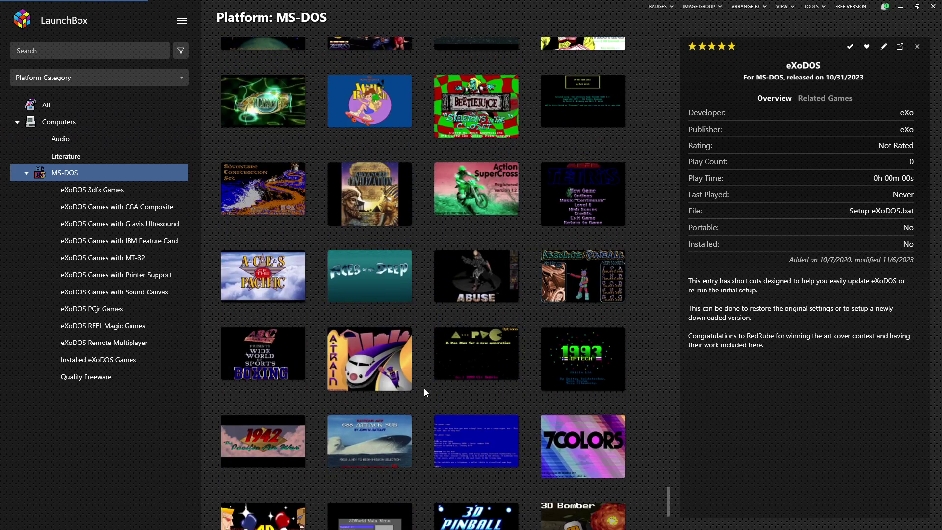
scroll(471, 407, up, 2)
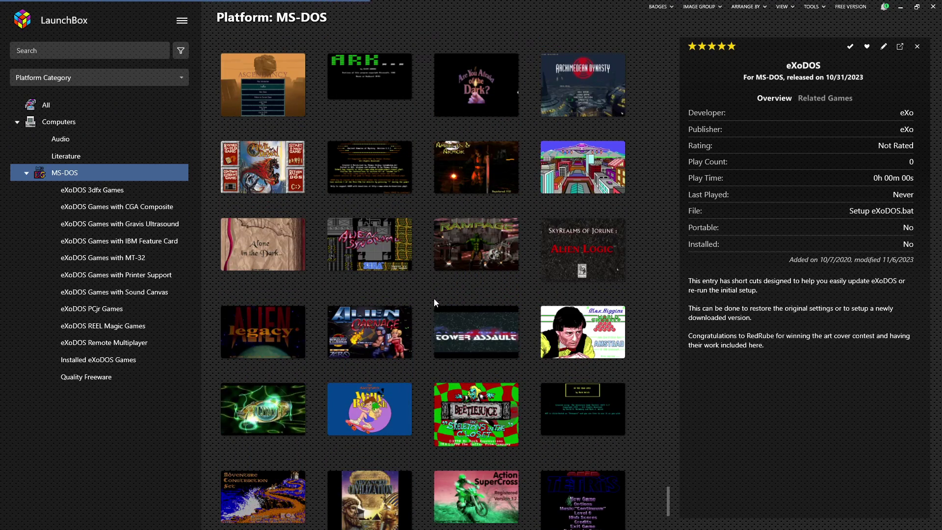
scroll(454, 290, up, 3)
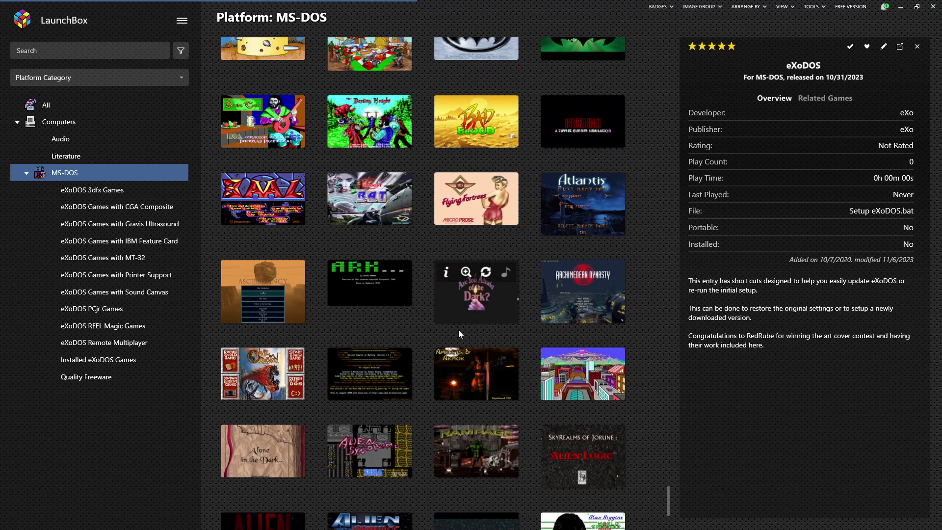
scroll(458, 329, up, 3)
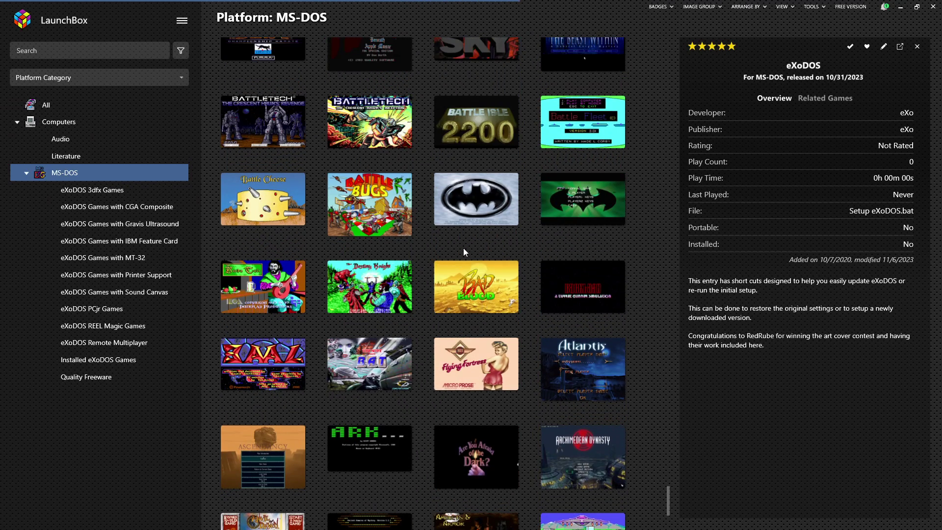
scroll(488, 297, up, 1)
click(475, 252)
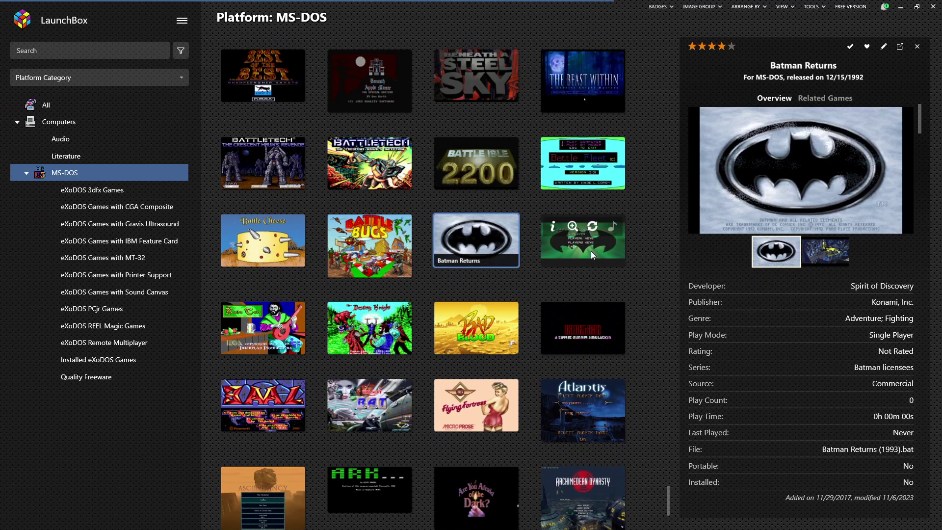
click(591, 251)
- Browse Birthright: The Gorgon's Alliance and Bloodwych, ending on Bust-A-Move's details
scroll(388, 304, up, 5)
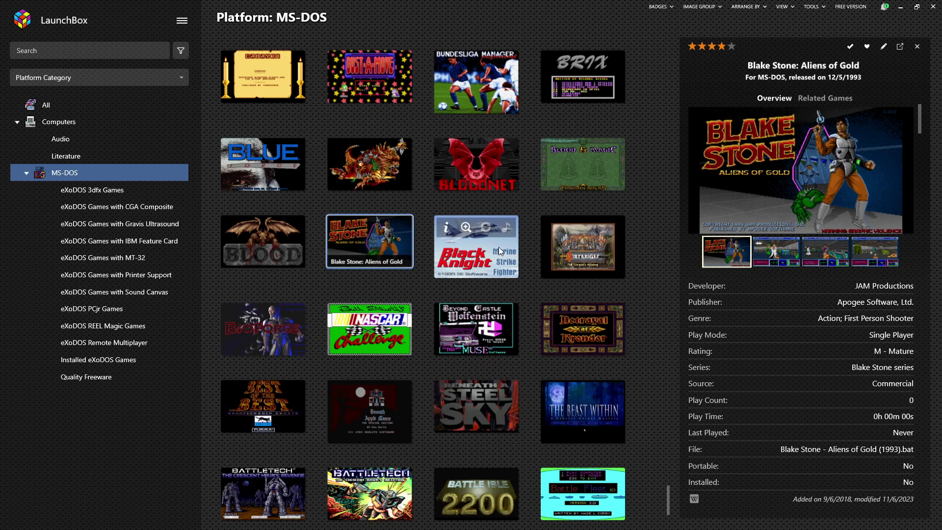
mouse_move(575, 222)
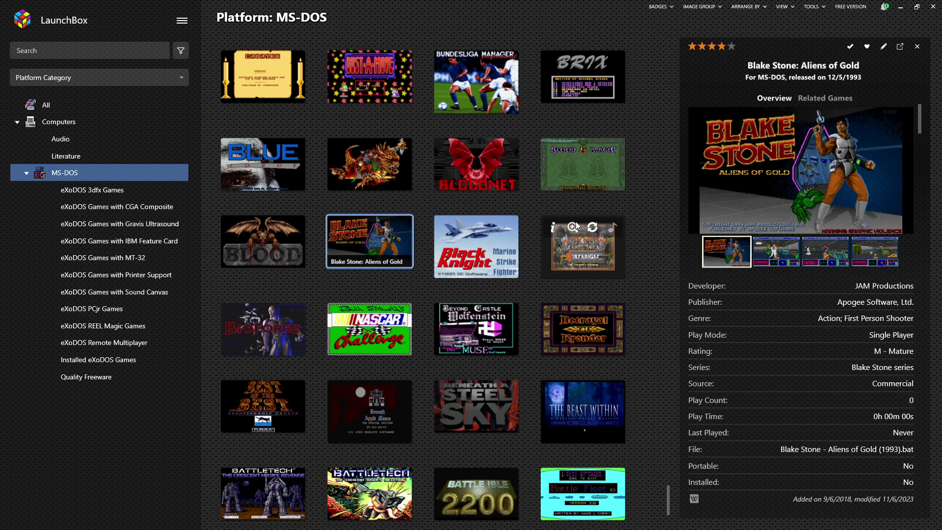
click(587, 264)
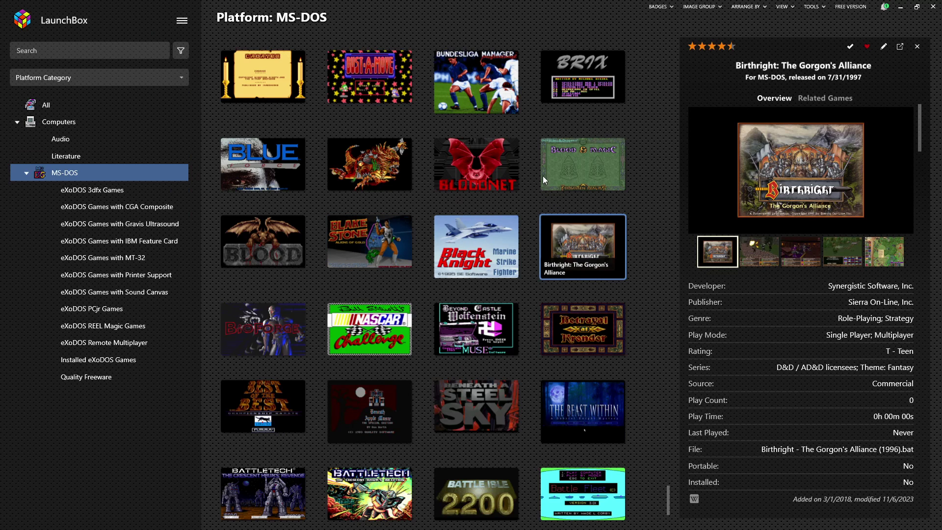
scroll(486, 231, up, 2)
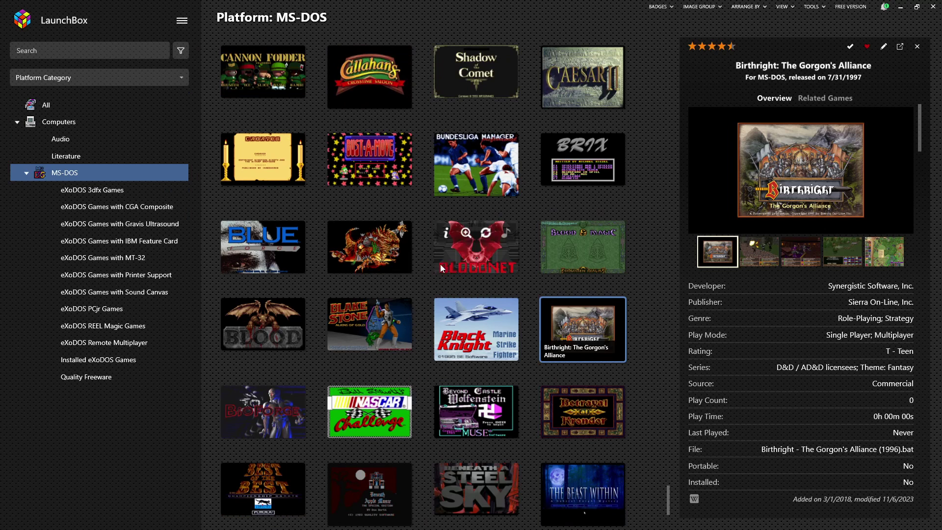
click(375, 256)
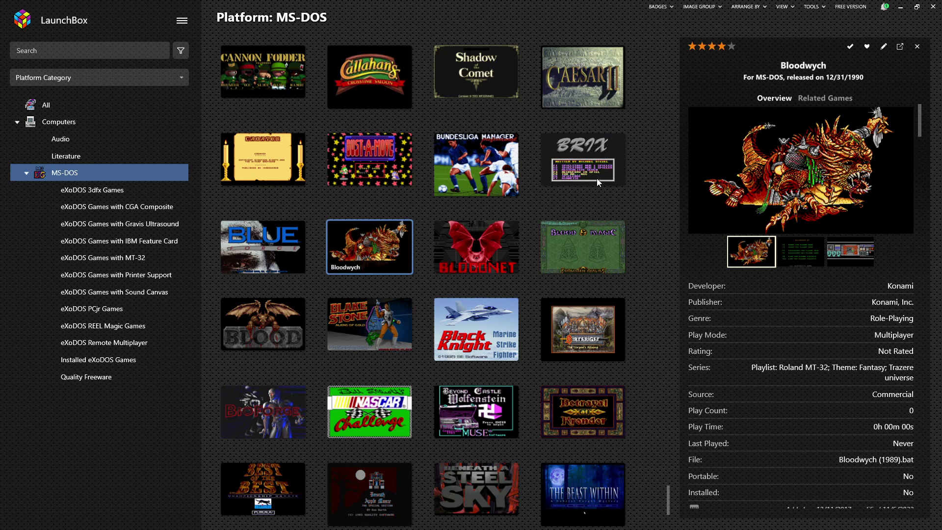
mouse_move(587, 262)
scroll(587, 261, up, 2)
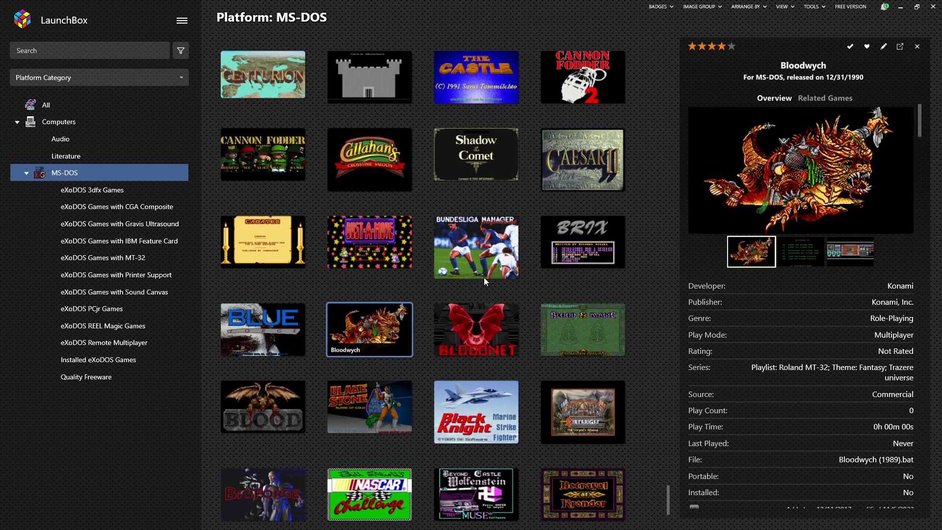
click(372, 236)
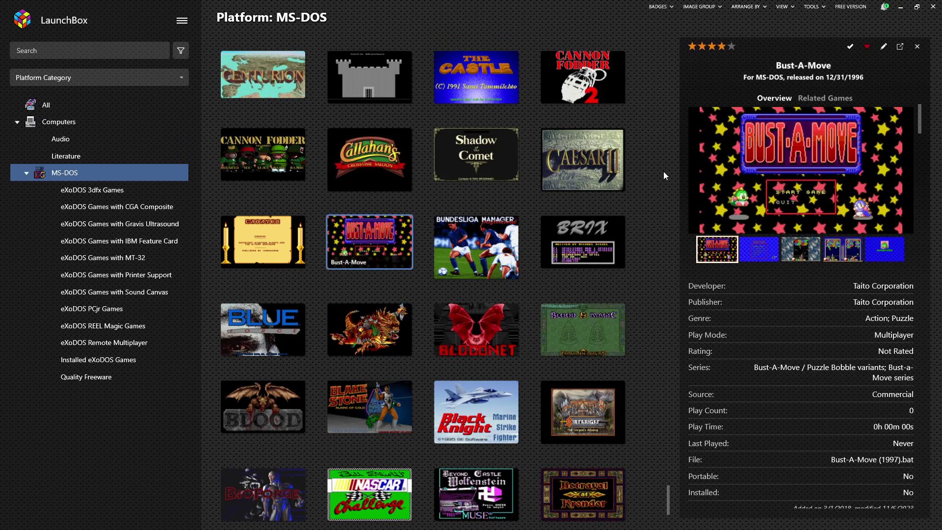
scroll(534, 265, up, 3)
- View Chex Quest's third screenshot, then Command & Conquer's details
scroll(533, 287, up, 5)
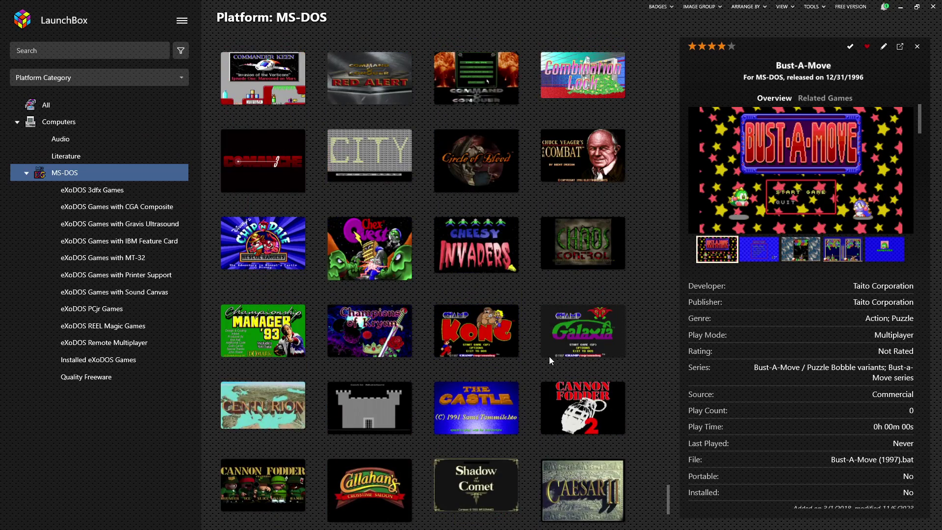
click(374, 267)
mouse_move(342, 250)
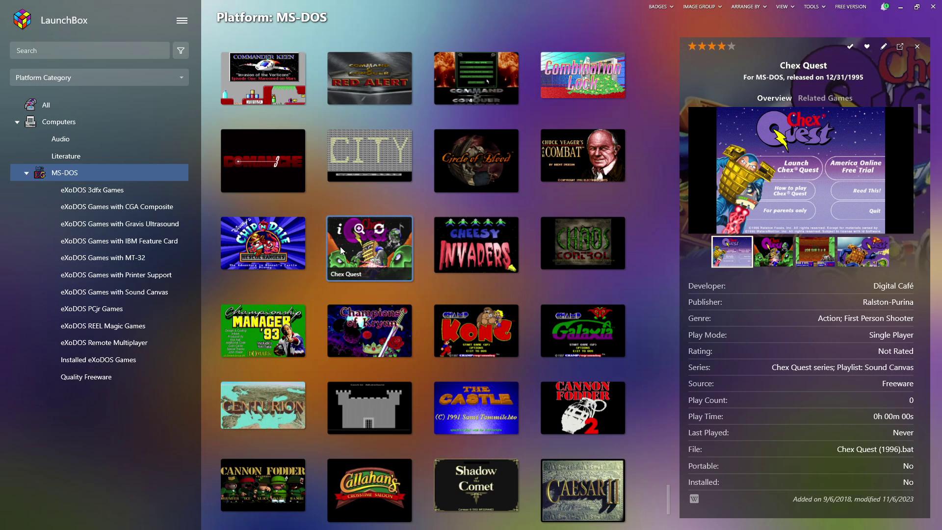
click(820, 265)
mouse_move(467, 232)
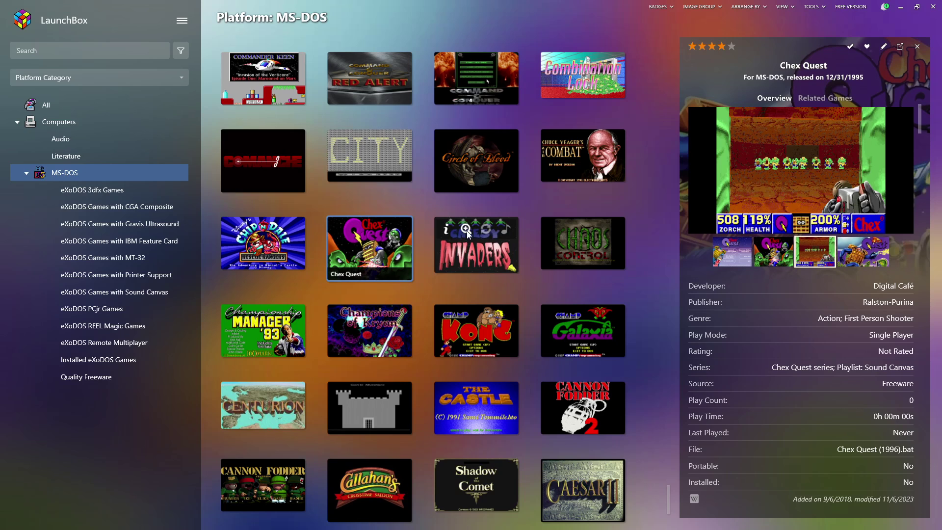
scroll(456, 243, up, 2)
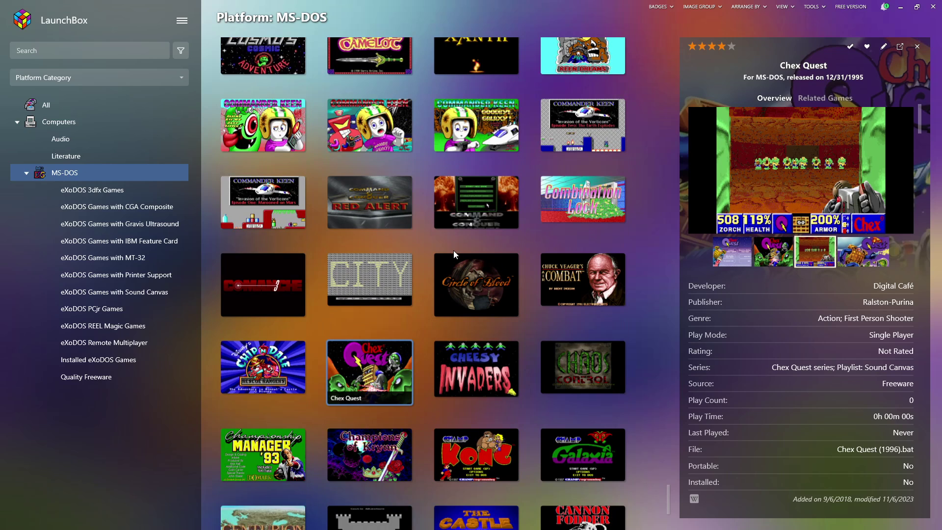
click(395, 223)
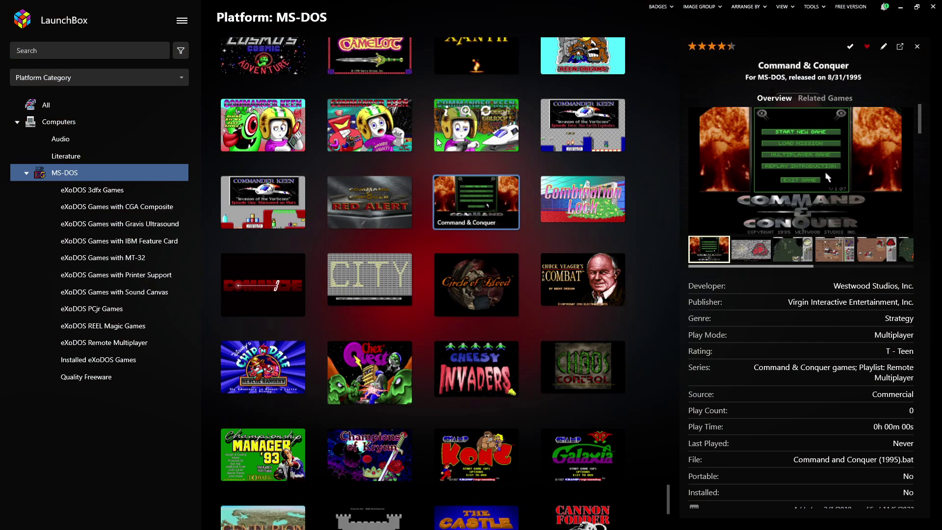
- Show Crystal Caves' details and preview its fourth, fifth and sixth screenshots
scroll(438, 143, up, 2)
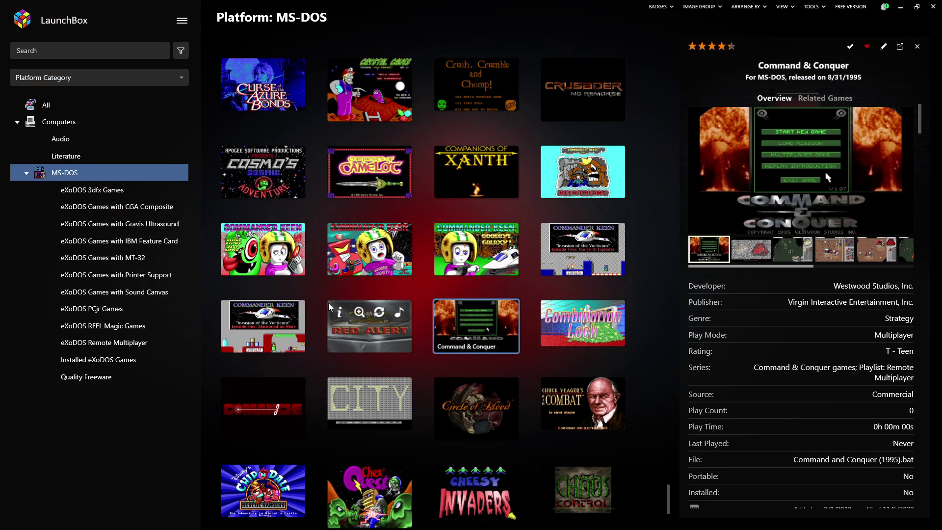
scroll(510, 265, up, 3)
right_click(528, 268)
click(644, 214)
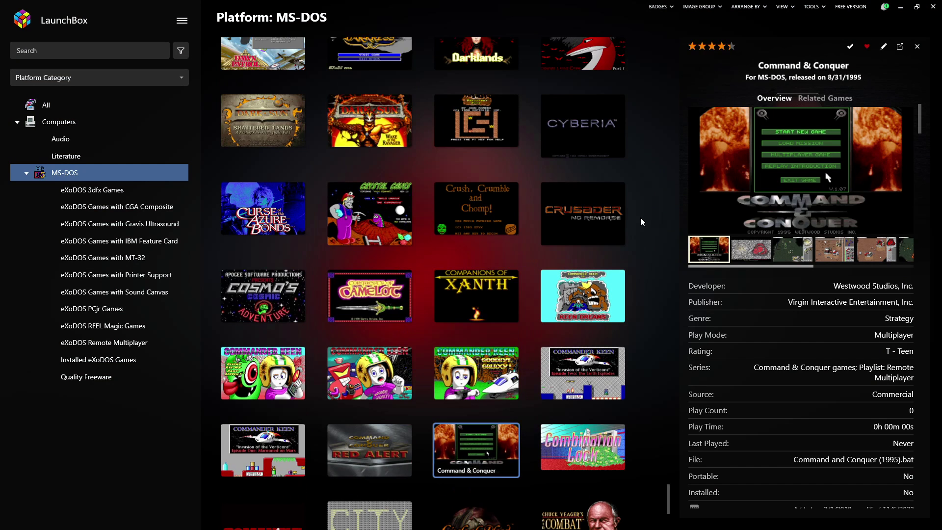
scroll(622, 293, up, 3)
click(376, 382)
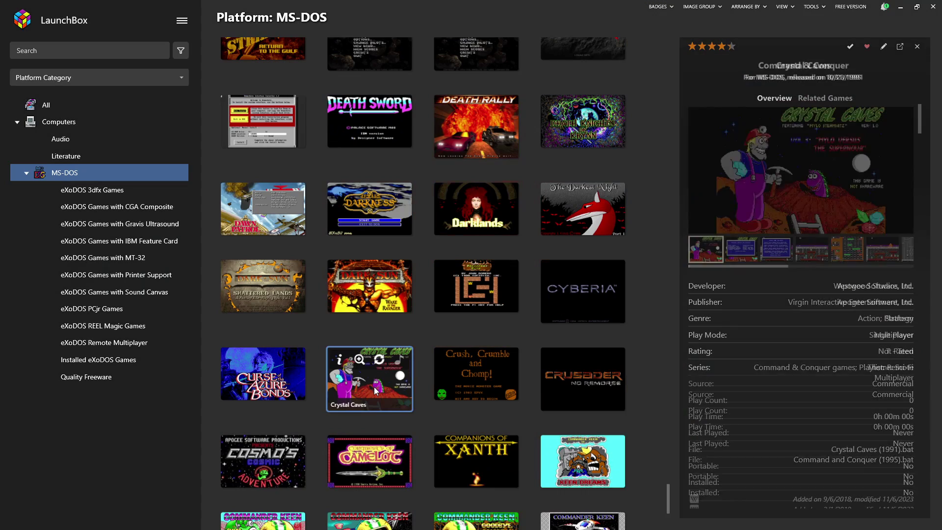
click(812, 255)
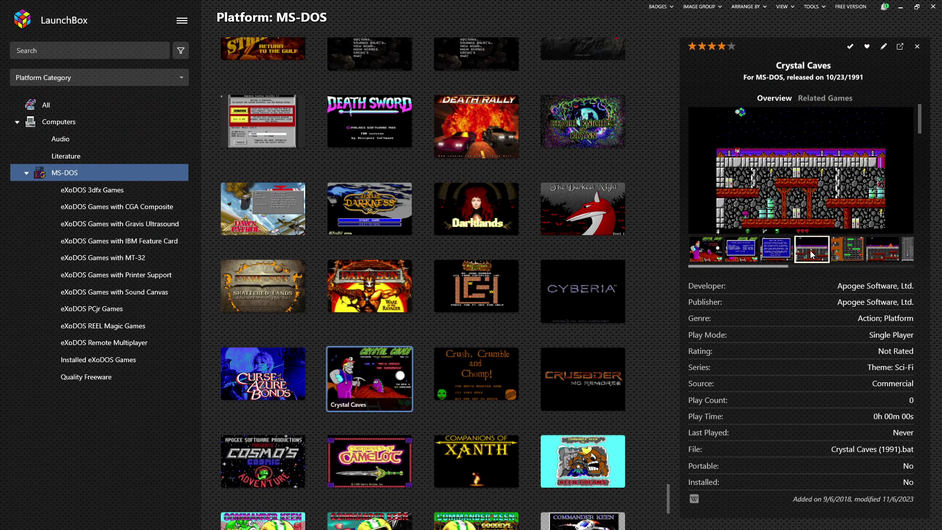
click(843, 260)
click(888, 254)
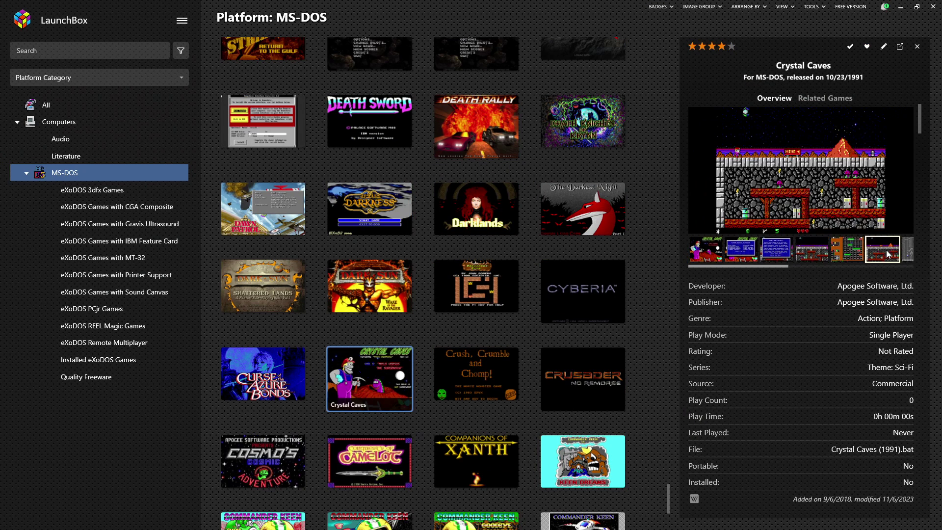
- View the details for DOOM, Duke Nukem 3D and Duke Nukum: Episode 1
scroll(356, 314, up, 3)
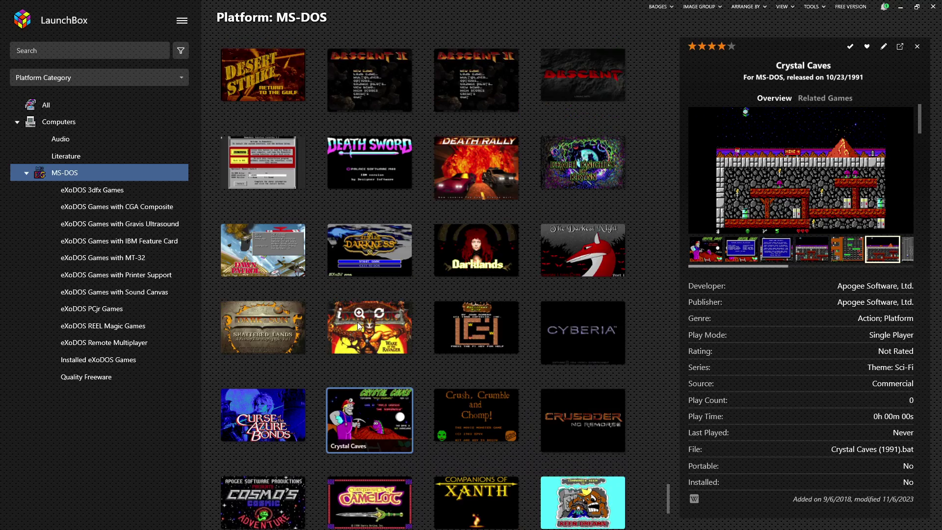
scroll(564, 273, up, 3)
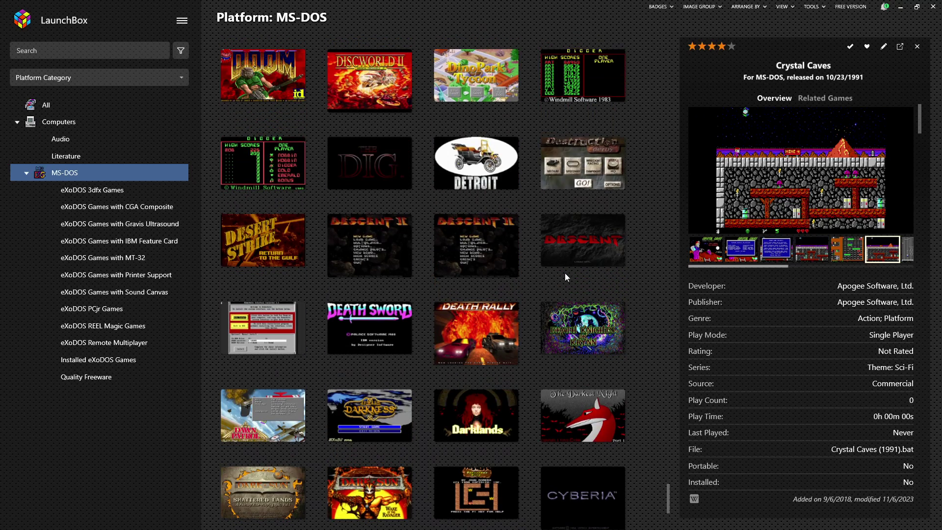
scroll(285, 273, up, 3)
scroll(396, 350, down, 6)
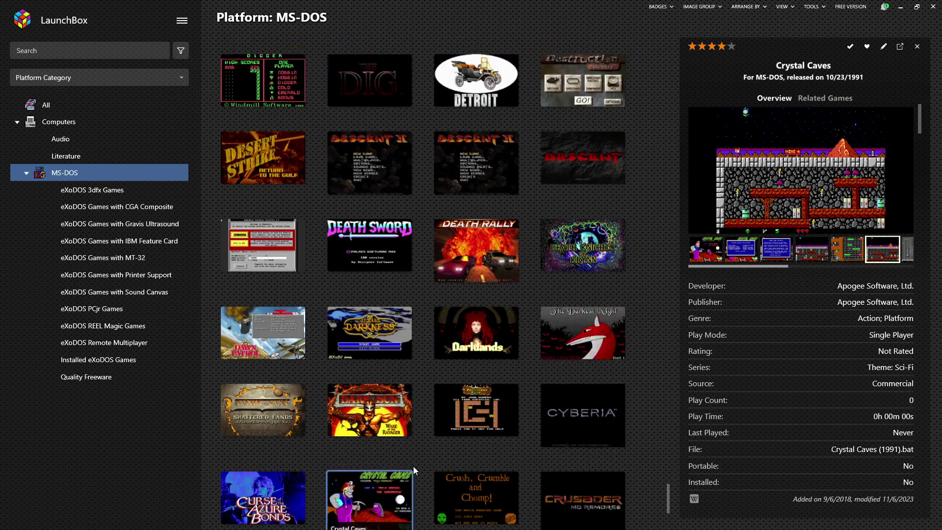
scroll(455, 419, up, 3)
scroll(408, 195, up, 6)
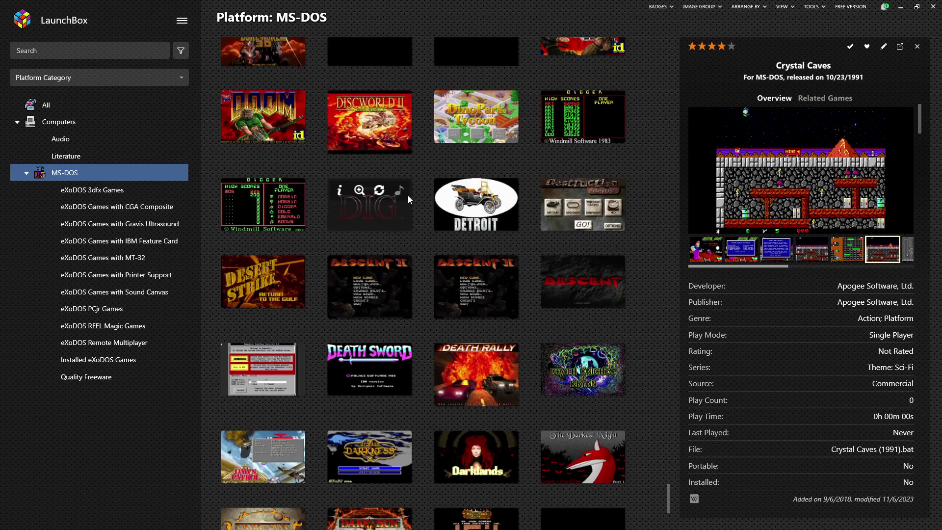
click(233, 257)
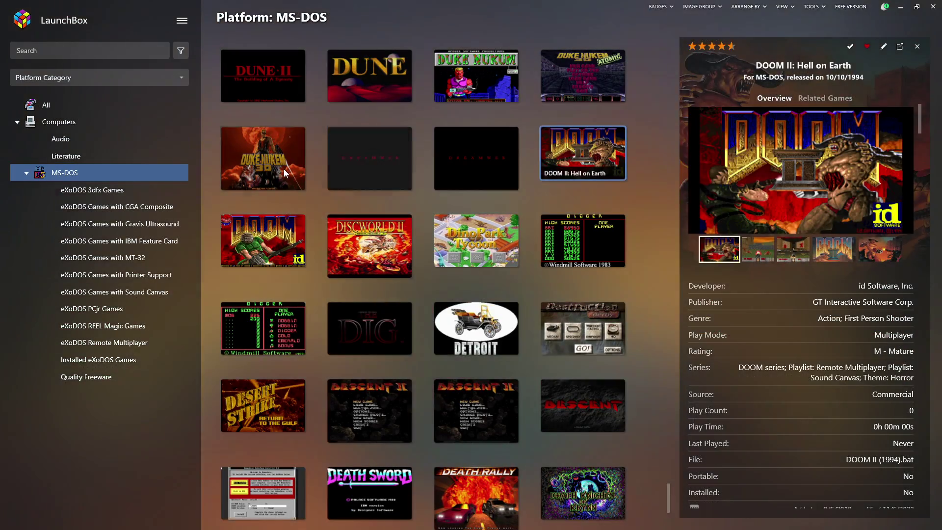
click(285, 172)
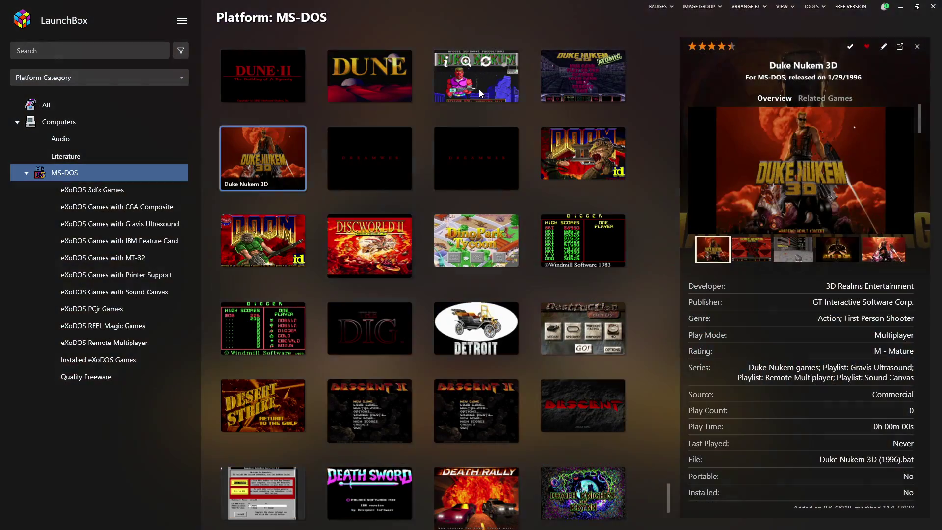
click(479, 90)
- View Dune, then Dune II with its second screenshot enlarged
scroll(453, 187, up, 3)
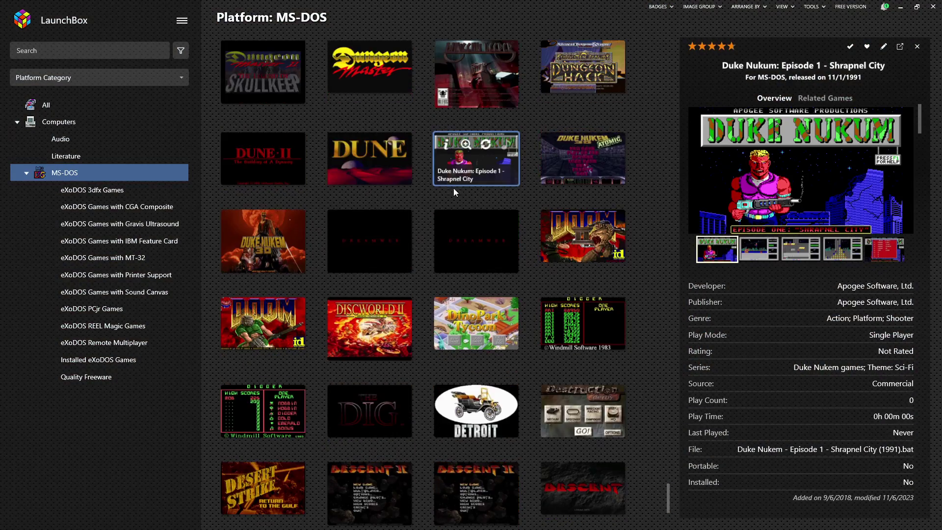
click(346, 173)
click(242, 165)
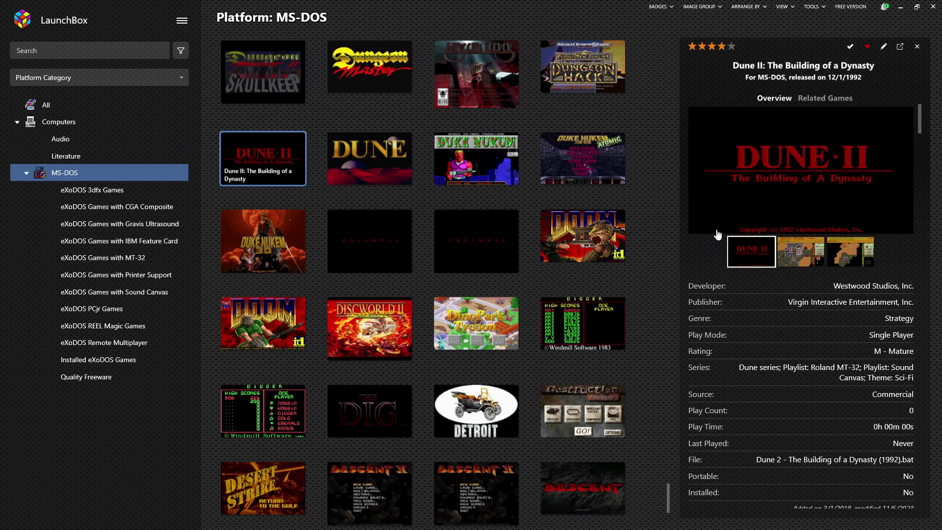
click(809, 255)
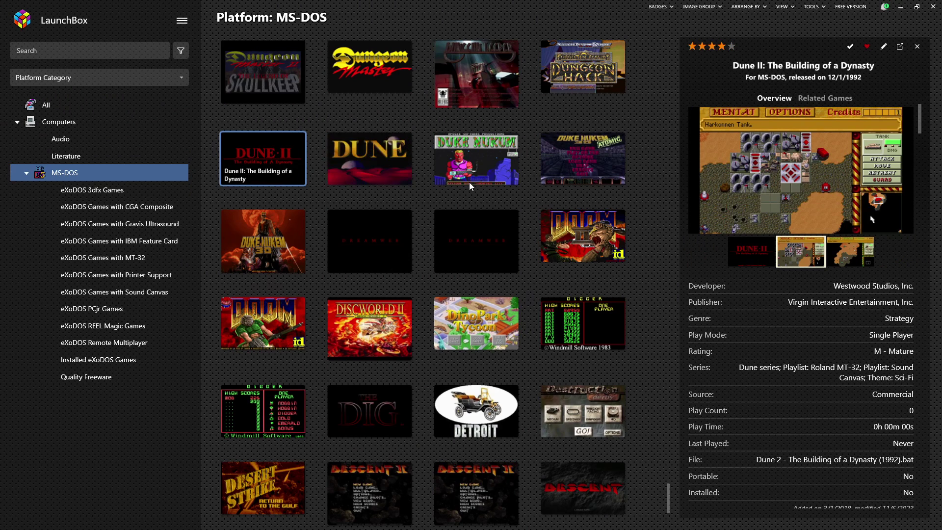
scroll(469, 182, up, 3)
- Check Earthworm Jim 2 and Full Throttle's garage and skull screenshots, ending on Heretic
click(474, 154)
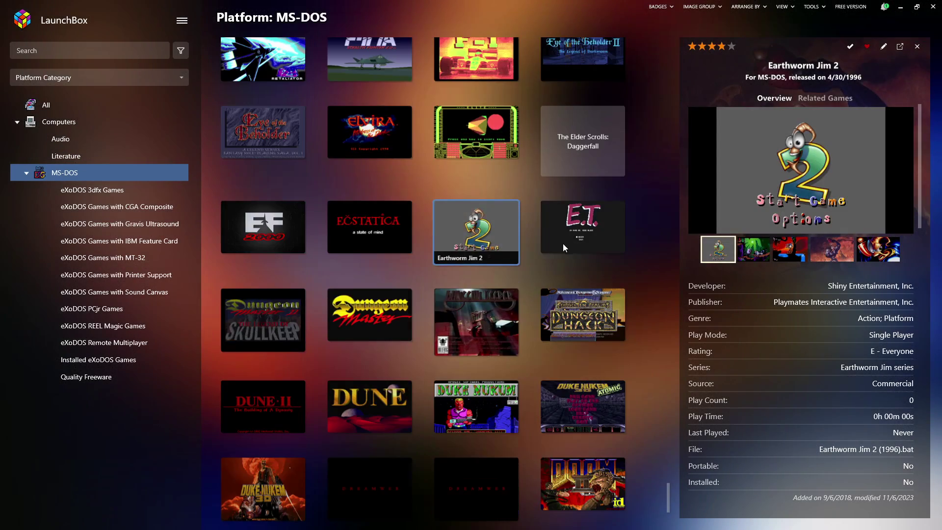
scroll(574, 289, up, 5)
scroll(579, 334, up, 5)
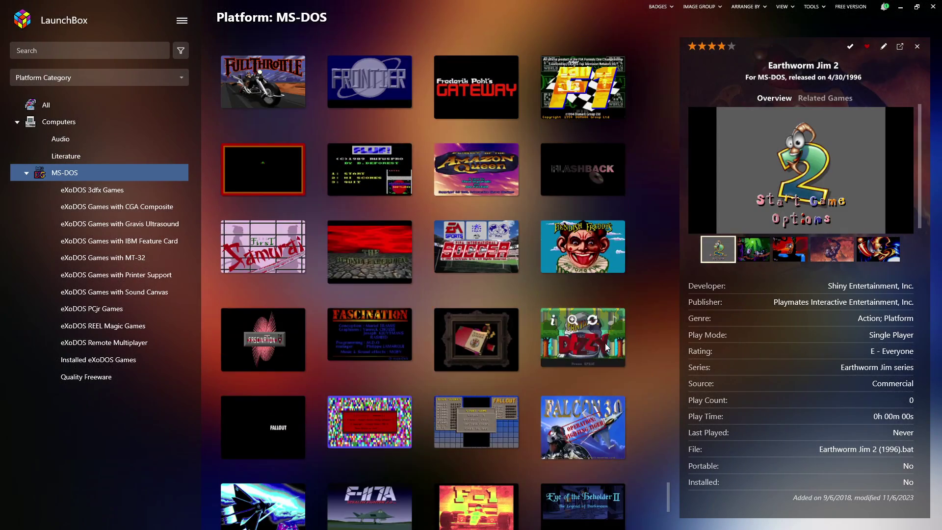
click(264, 265)
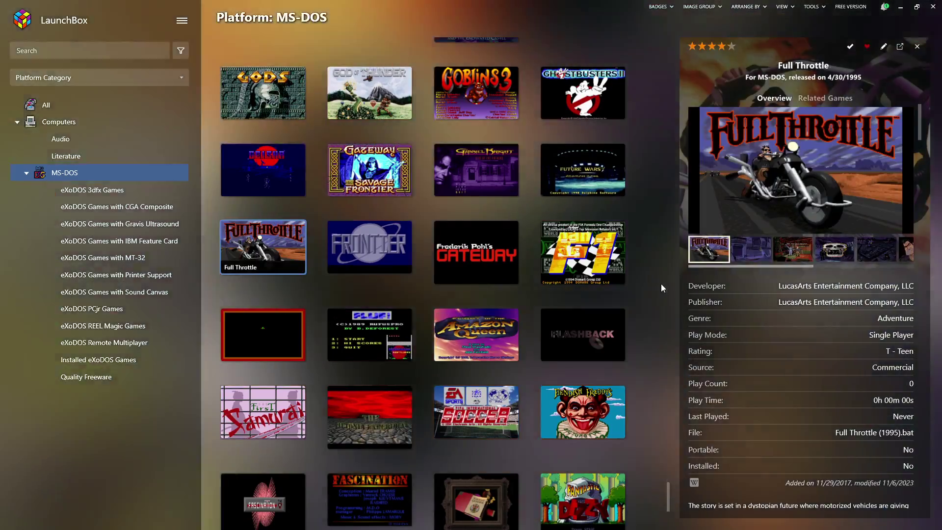
click(794, 251)
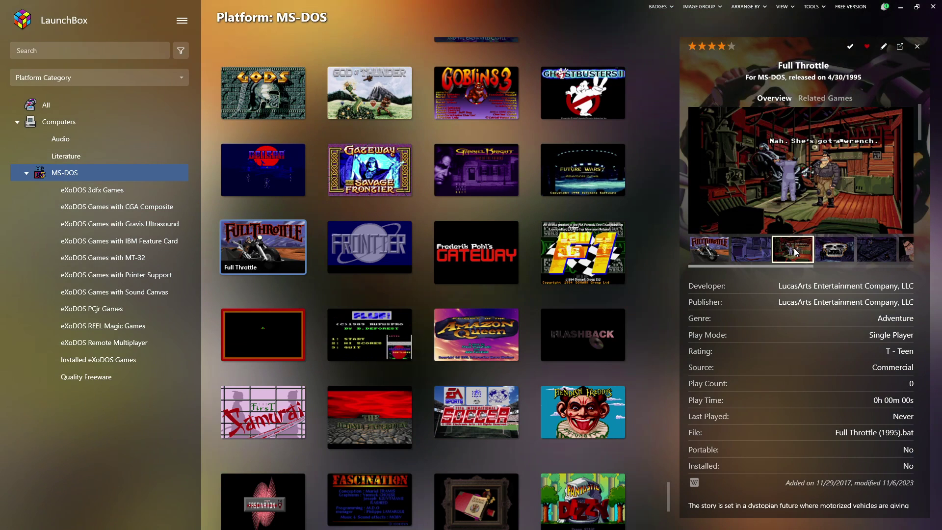
click(828, 256)
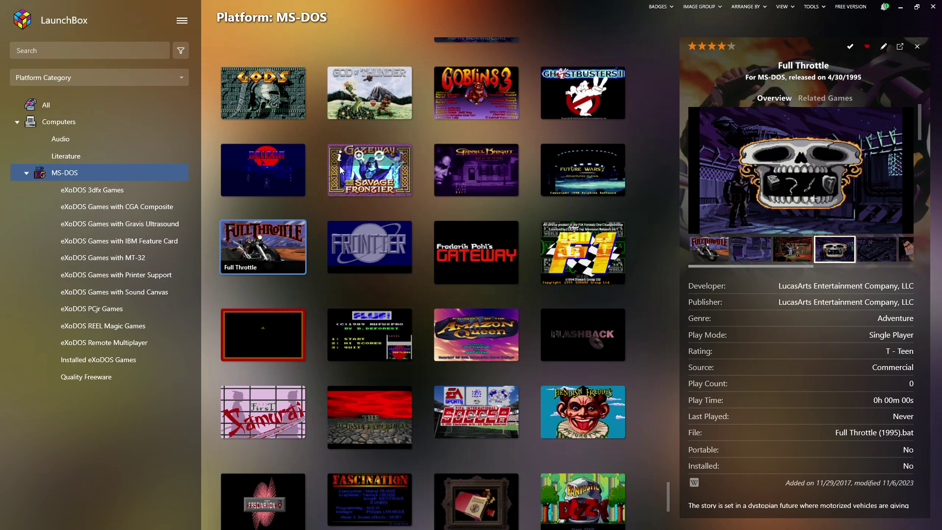
scroll(334, 132, up, 3)
scroll(497, 251, up, 2)
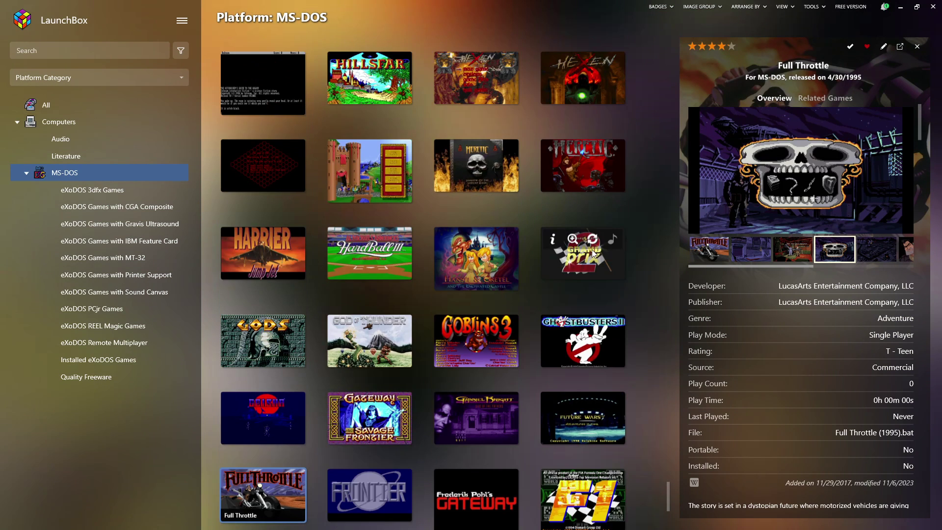
click(462, 218)
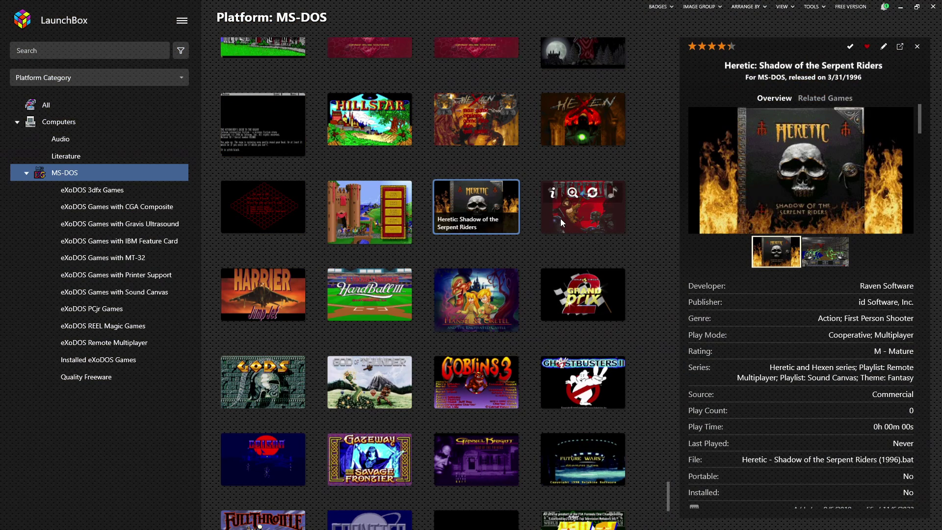
- Preview Heretic's gameplay screenshot, then the Hexen: Deathkings and Hexen: Beyond Heretic entries
click(605, 228)
click(827, 254)
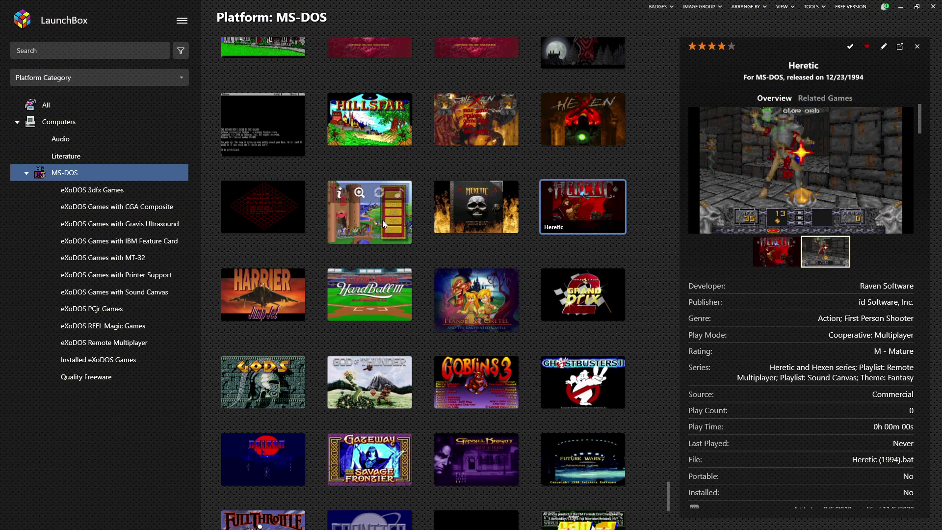
scroll(369, 231, up, 1)
key(Up)
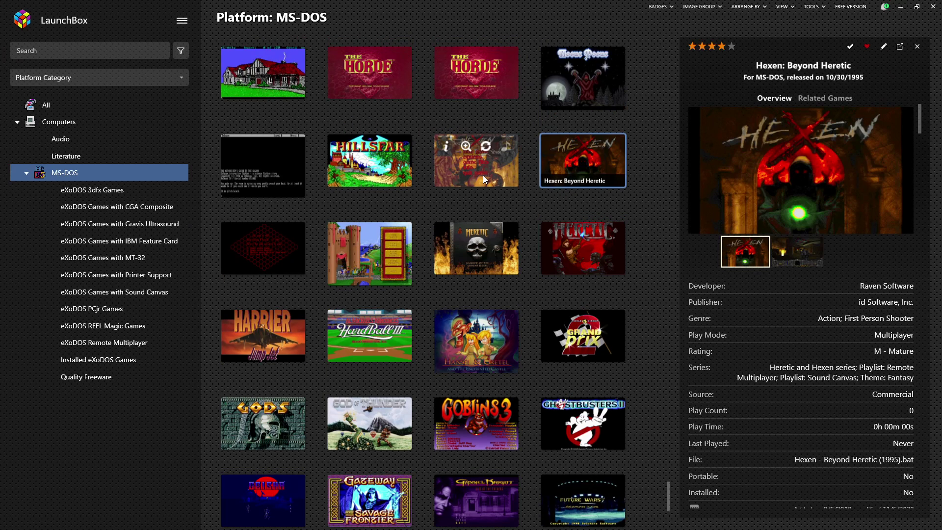
key(Left)
click(811, 249)
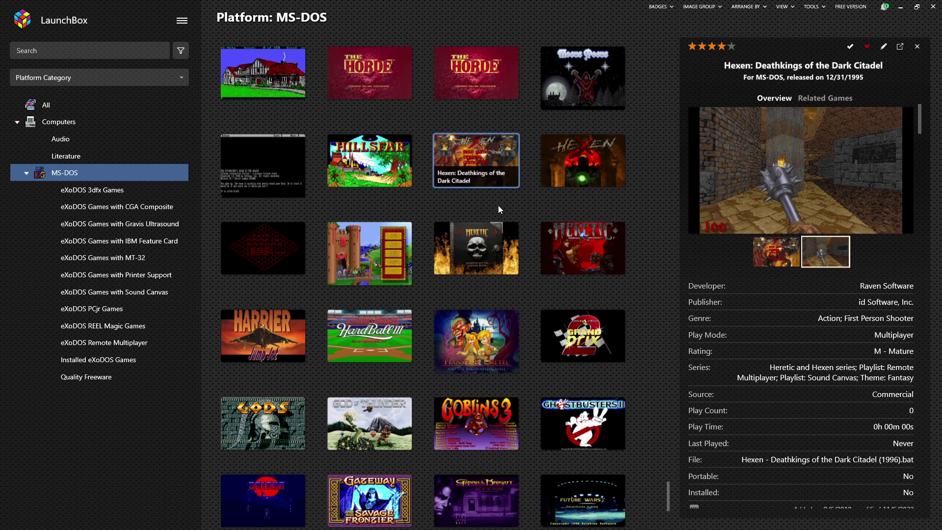
click(583, 161)
- View The Incredible Machine 2, then The Incredible Machine with its gameplay screenshot
scroll(363, 225, up, 1)
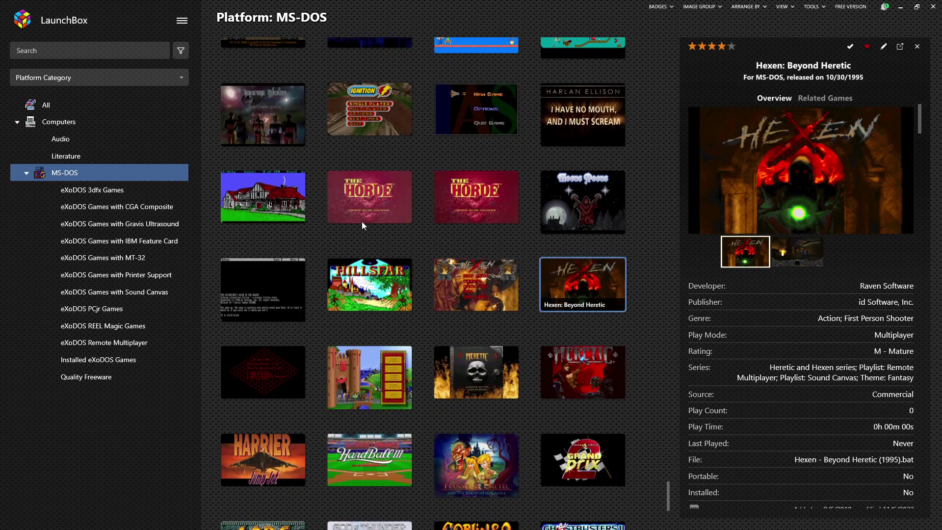
scroll(477, 141, up, 1)
scroll(408, 189, up, 1)
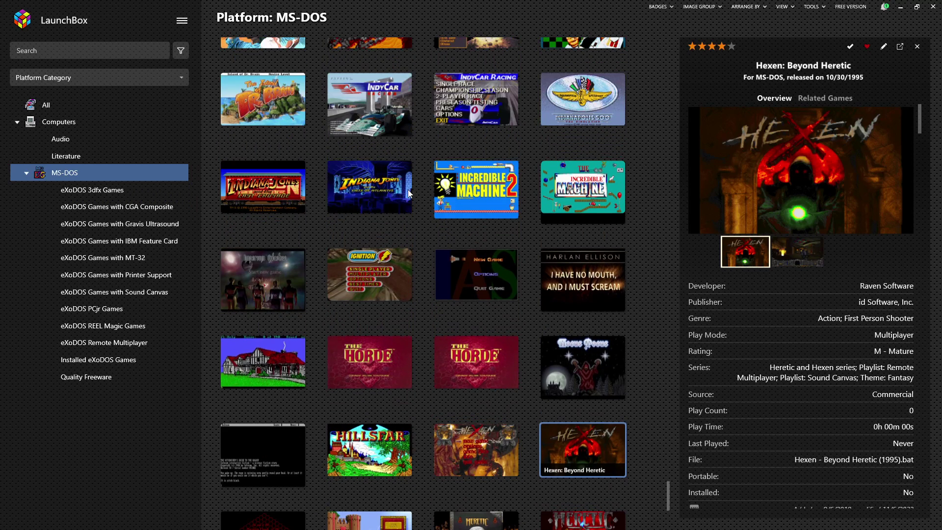
click(500, 200)
click(591, 216)
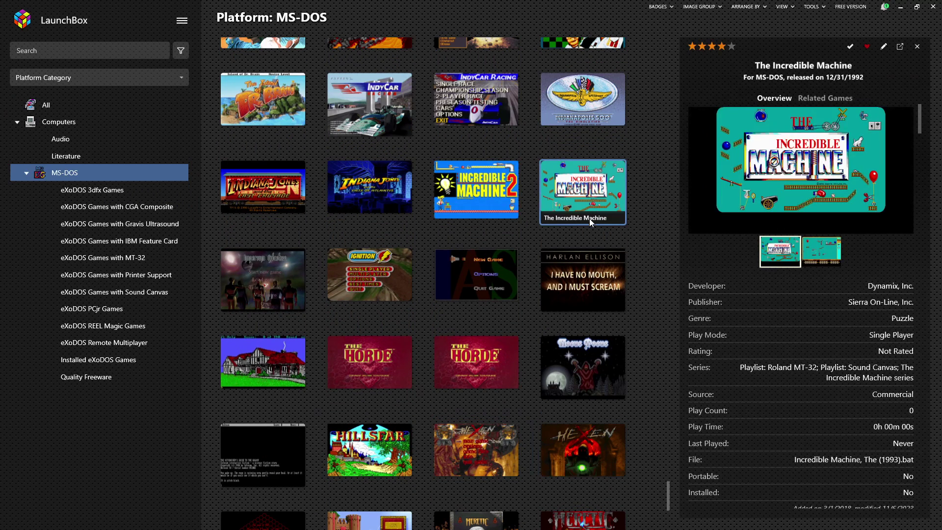
click(823, 249)
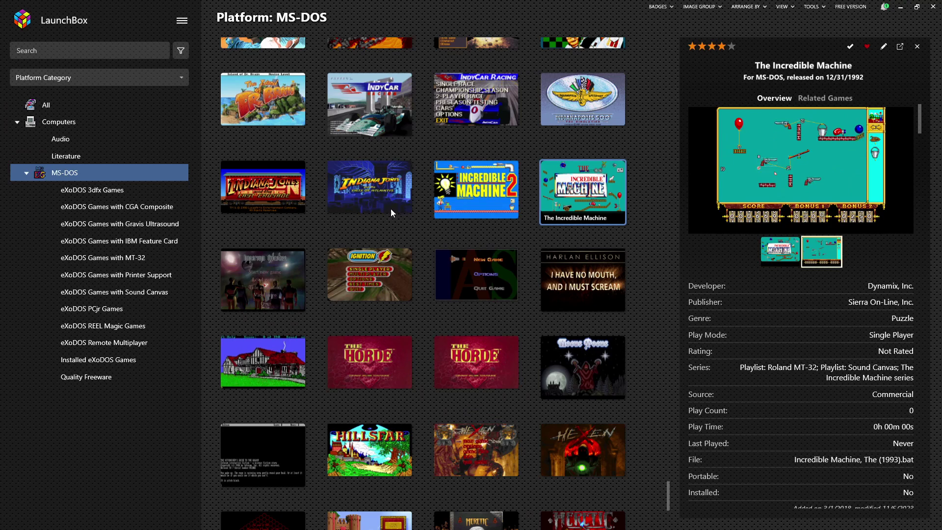
- Check Super Off Road, Jazz Jackrabbit's fourth screenshot and Jazz Jackrabbit CD-ROM's second screenshot
mouse_move(572, 185)
scroll(417, 206, up, 2)
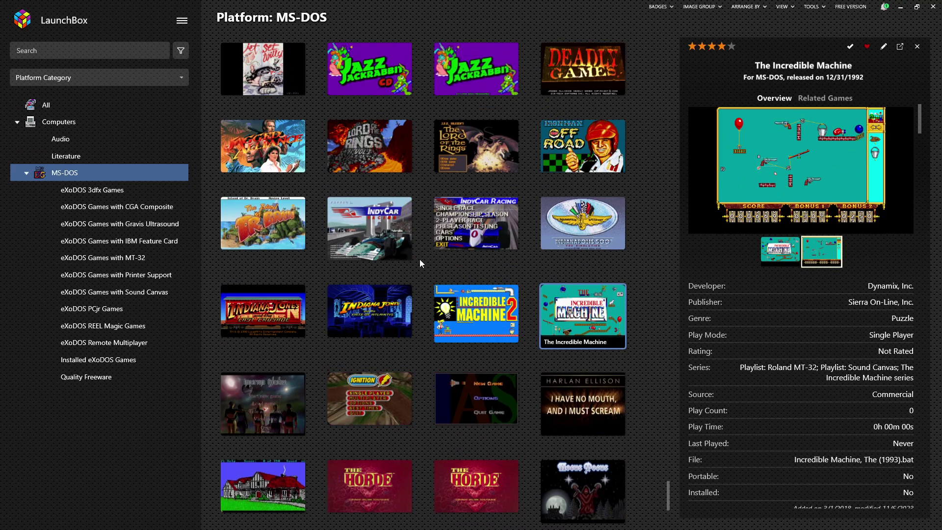
scroll(317, 223, up, 2)
click(609, 246)
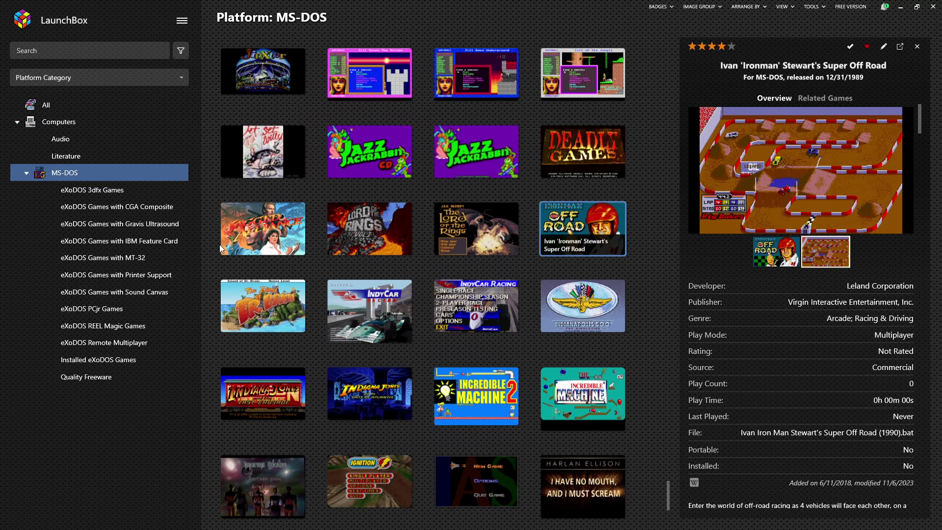
mouse_move(387, 156)
click(491, 169)
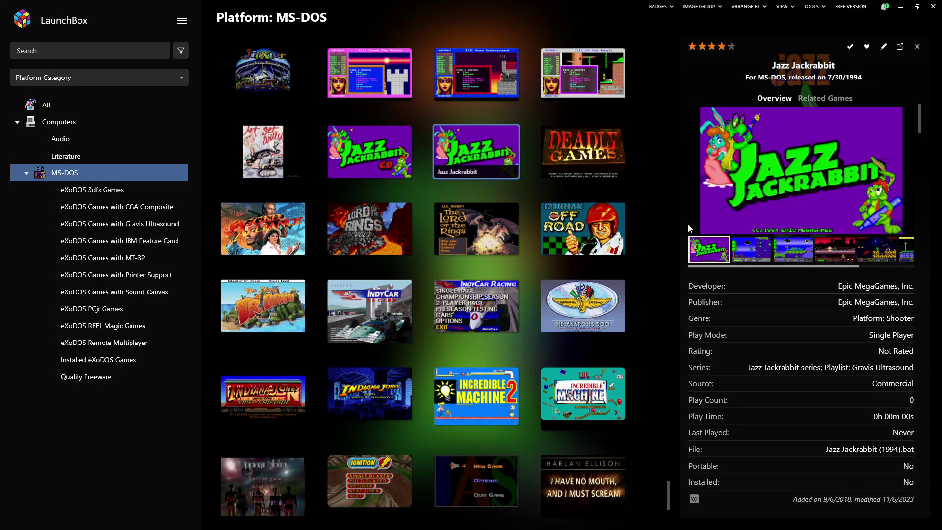
click(851, 248)
click(369, 153)
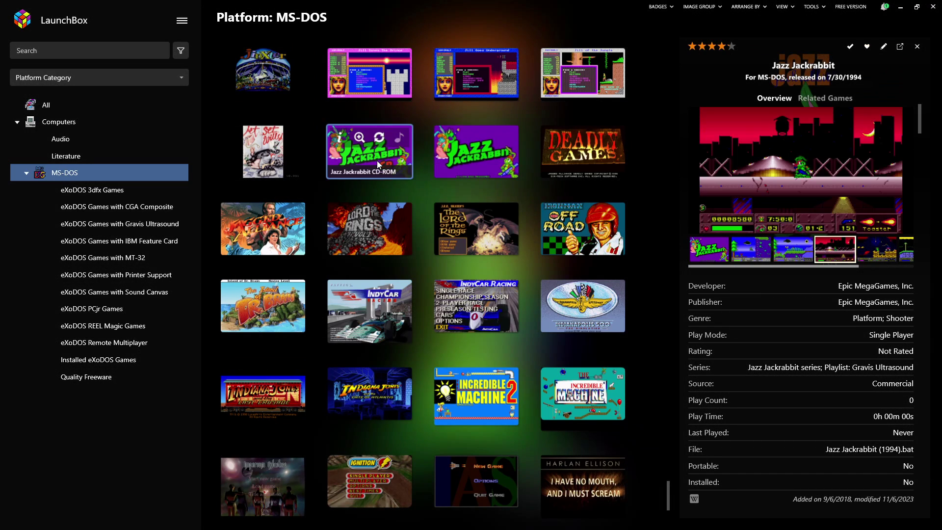
click(809, 255)
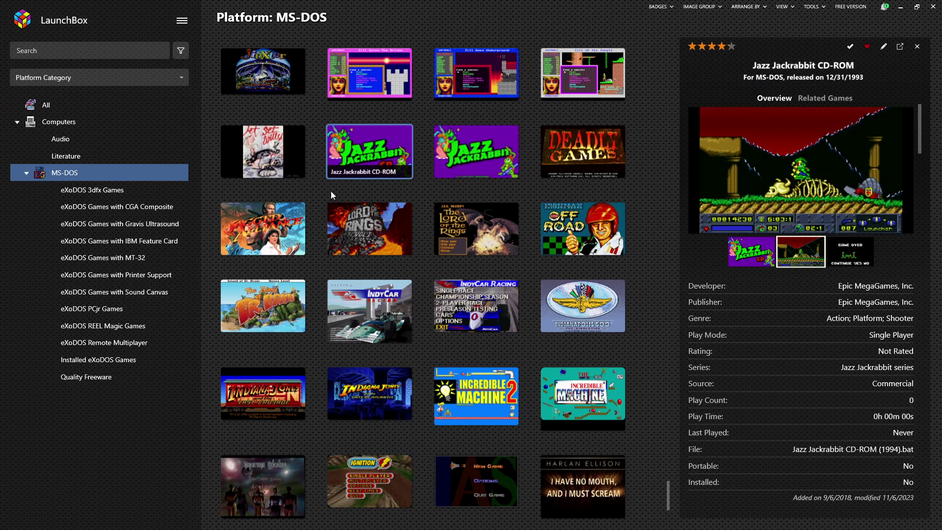
- Bring up the details for Joe & Mac: Caveman Ninja
scroll(331, 192, up, 2)
mouse_move(595, 166)
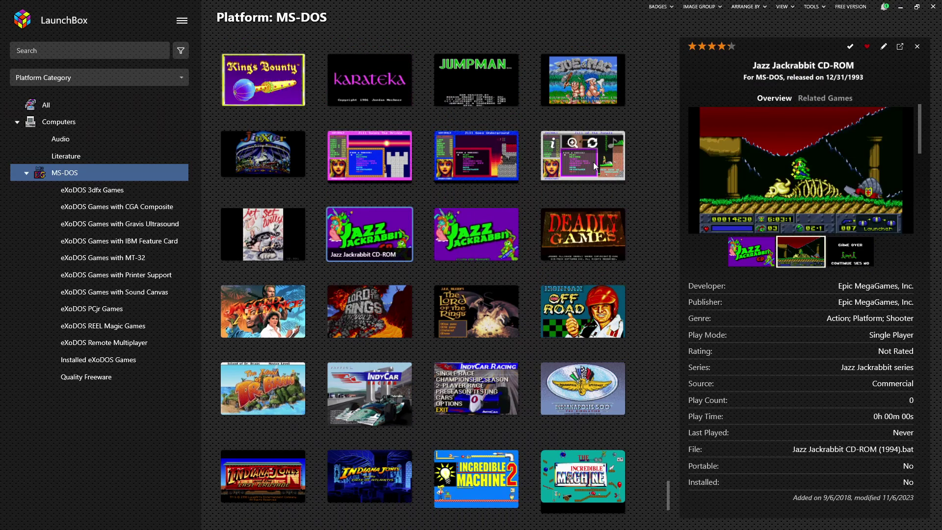
scroll(595, 166, up, 2)
click(595, 165)
- Preview The Lion King's second screenshot, then The Lost Vikings' in-game screenshot
scroll(595, 165, up, 2)
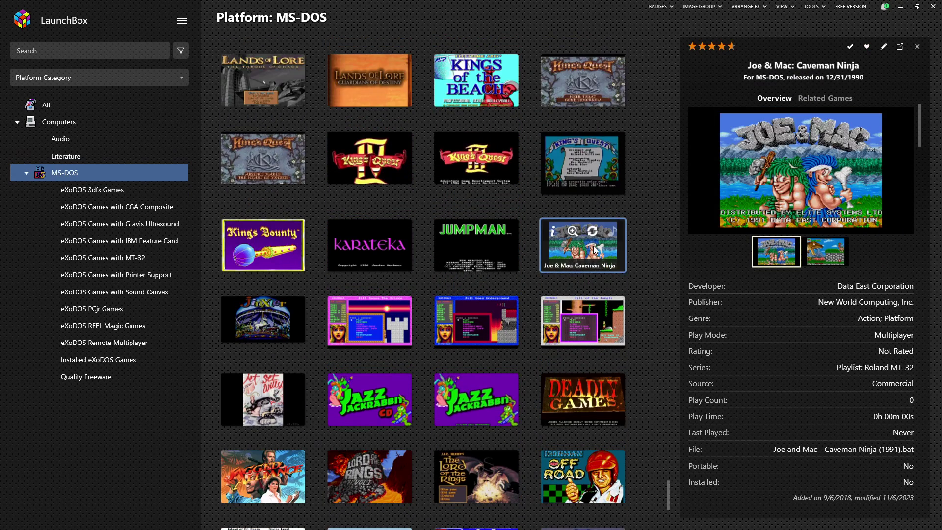
scroll(484, 167, up, 2)
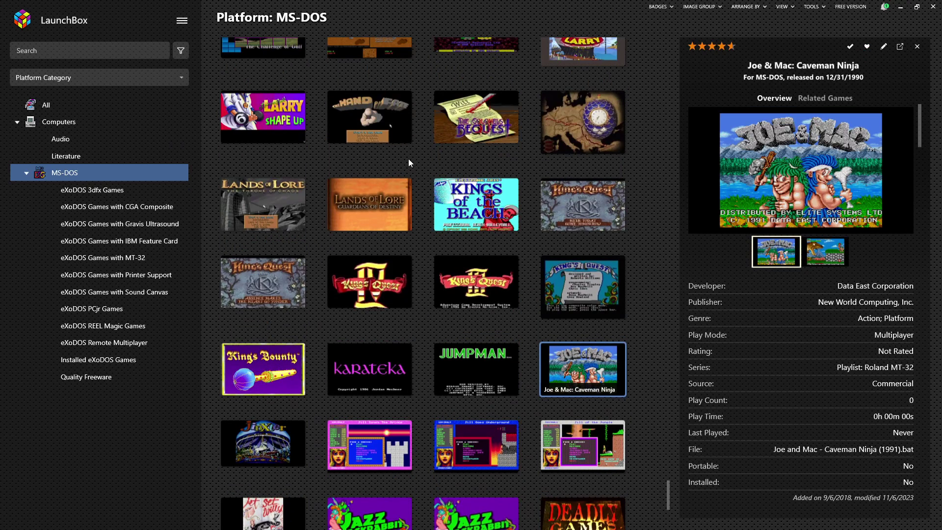
mouse_move(480, 97)
scroll(478, 143, up, 5)
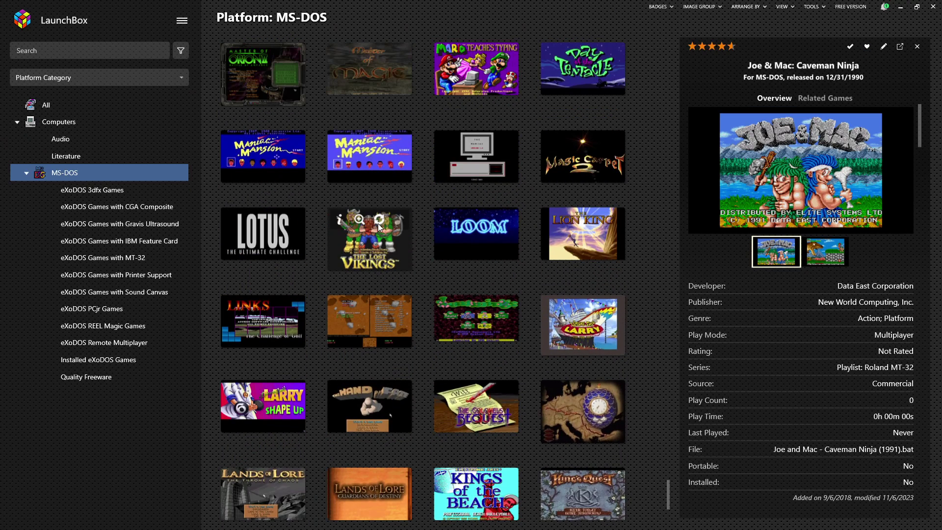
mouse_move(378, 222)
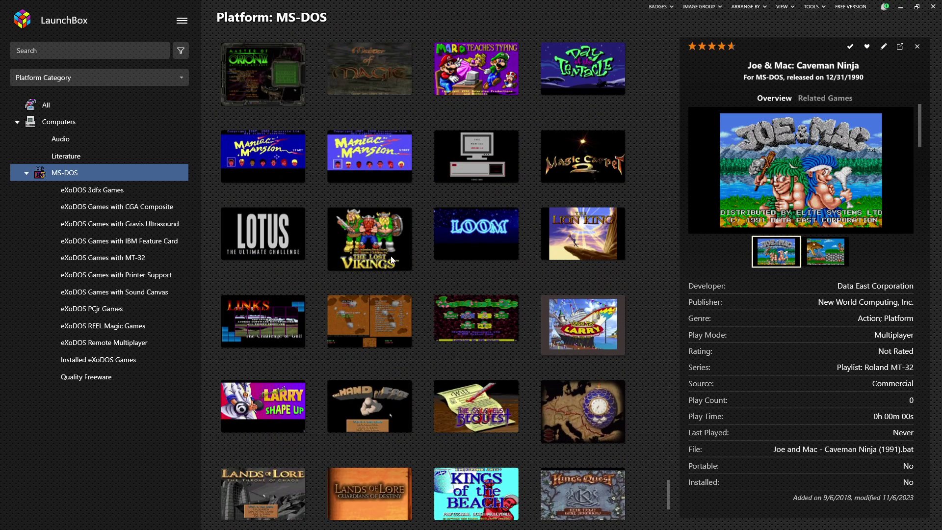
click(580, 251)
click(822, 263)
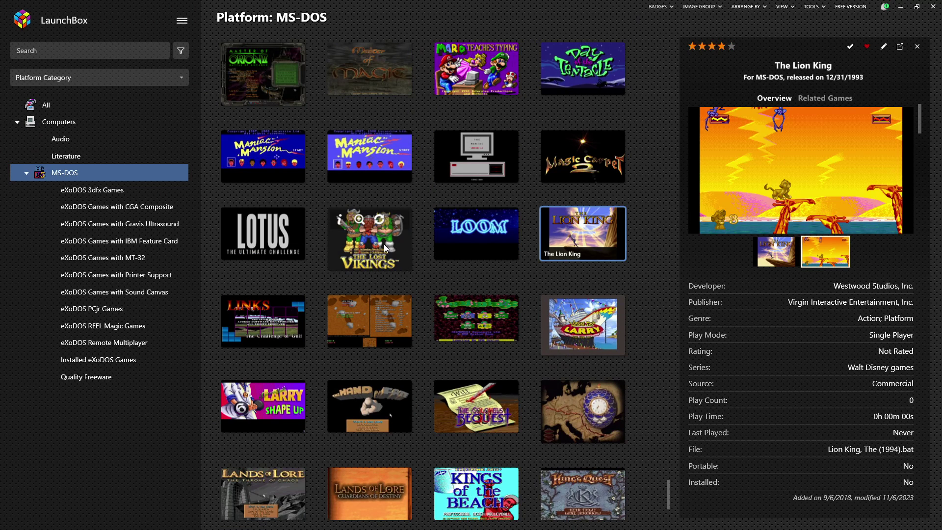
click(366, 248)
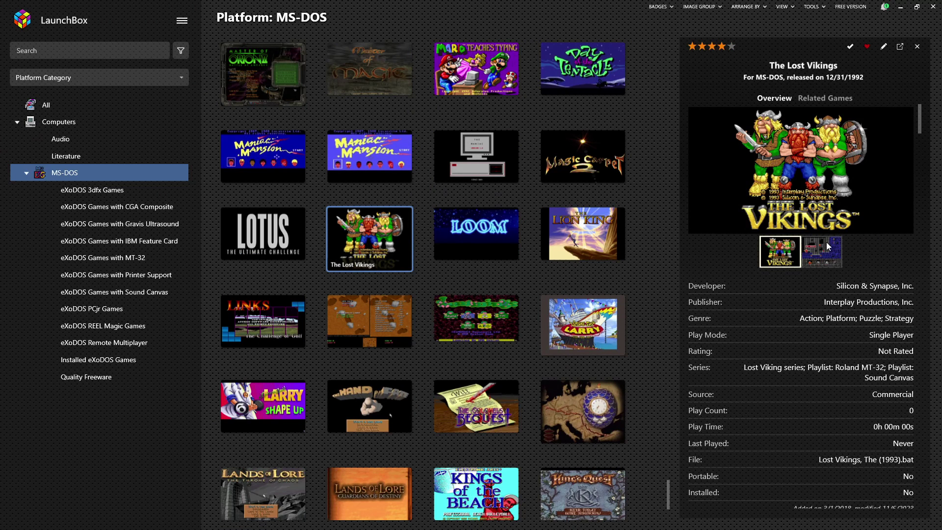
click(829, 255)
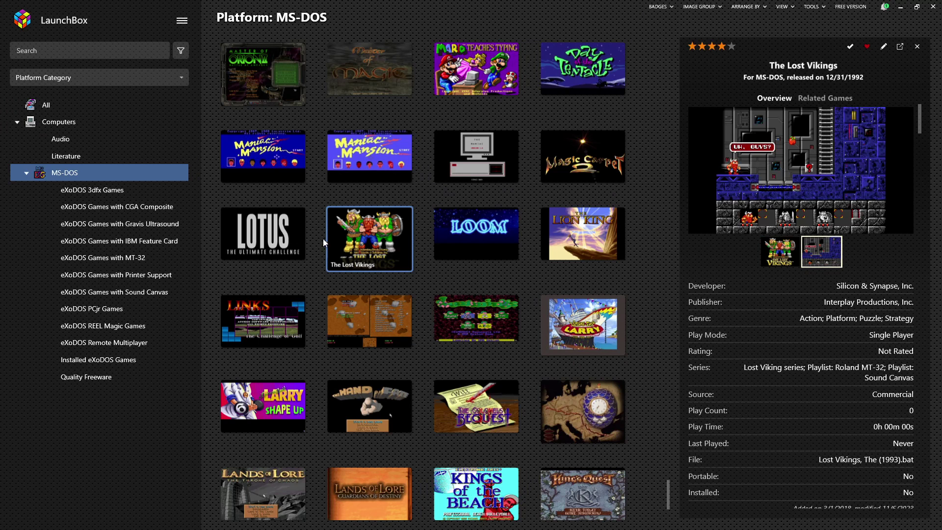
- View the Mario Teaches Typing and Day of the Tentacle details and their screenshots
scroll(438, 273, up, 2)
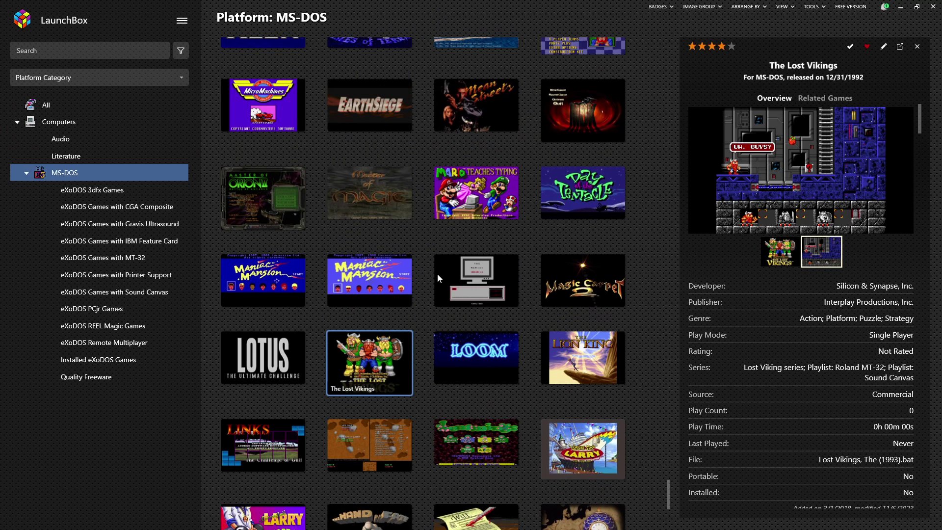
click(513, 209)
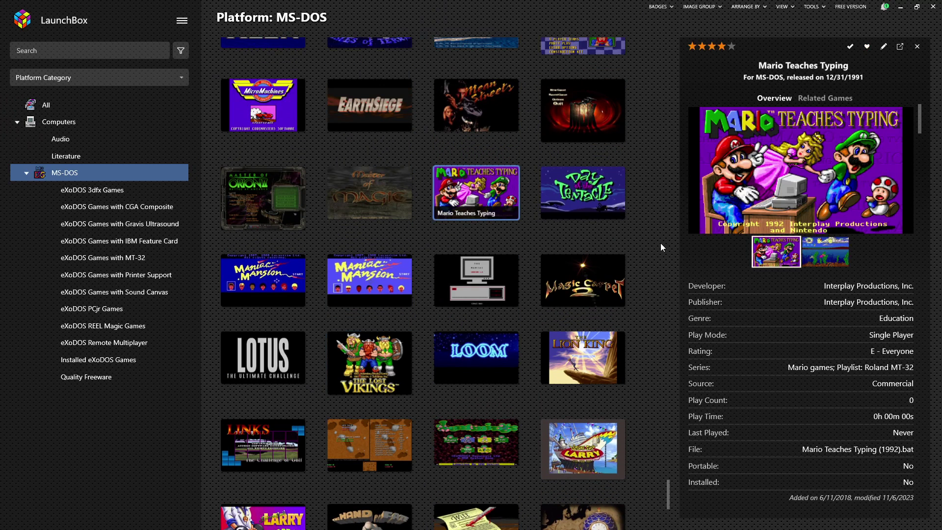
click(804, 262)
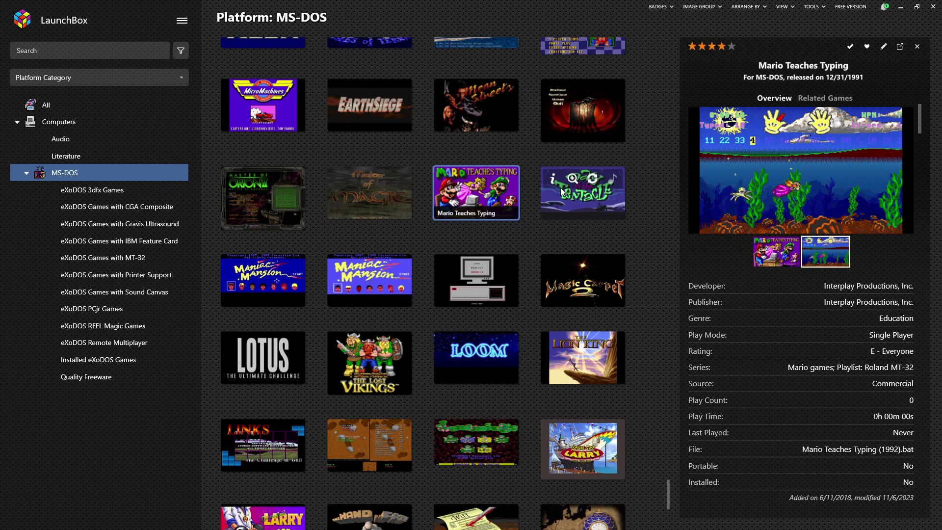
click(569, 204)
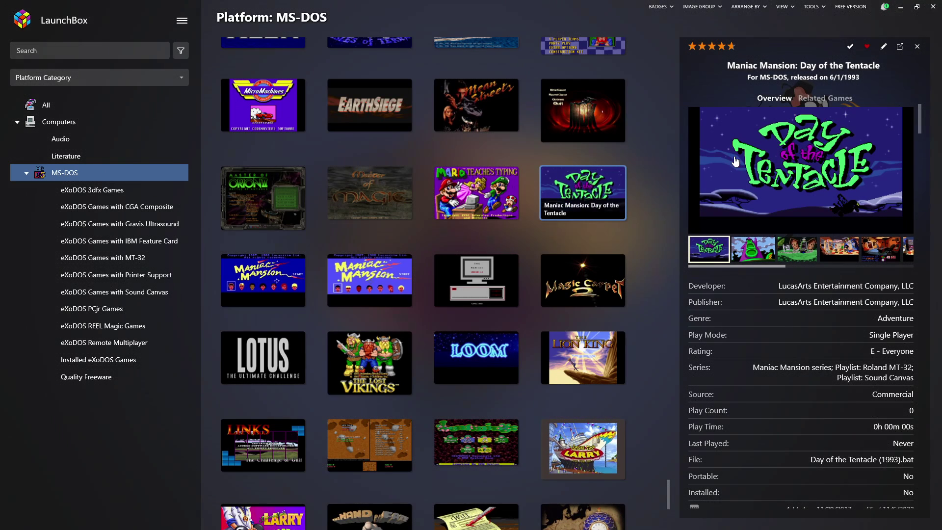
click(875, 251)
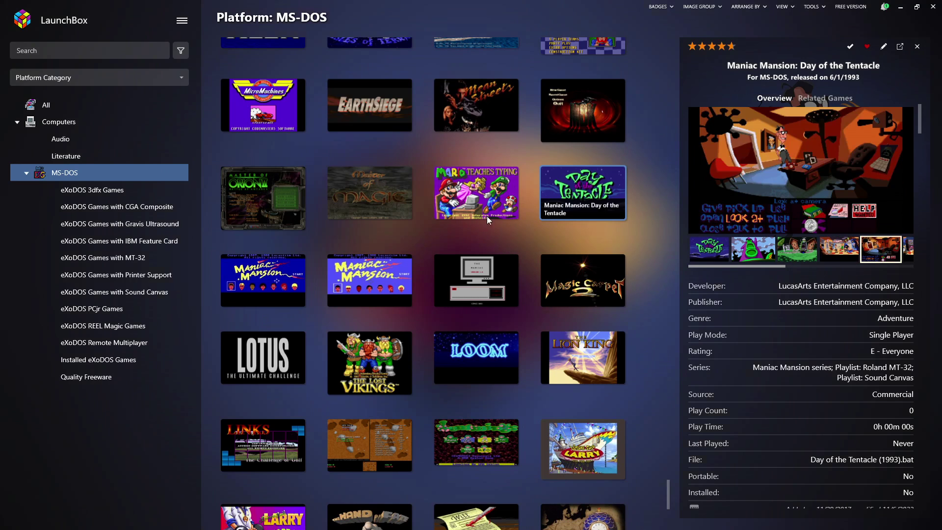
- Check Micro Machines 2, then browse Might and Magic III: Isles of Terra screenshots and Quick Reference Chart
scroll(506, 209, up, 1)
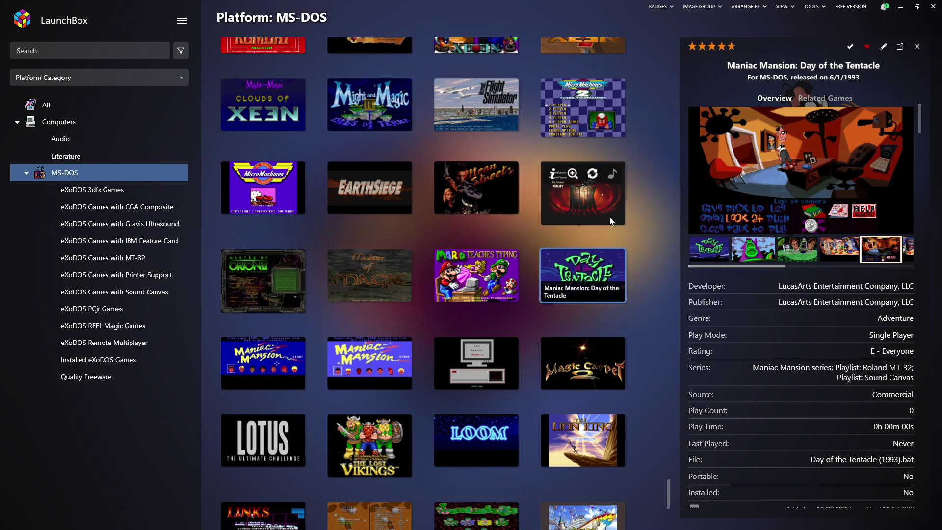
scroll(243, 294, up, 1)
click(596, 215)
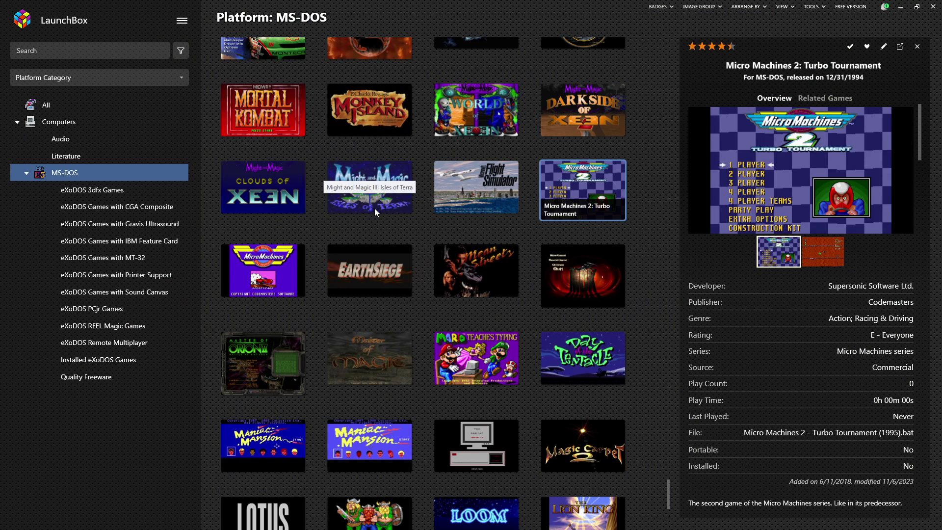
click(375, 212)
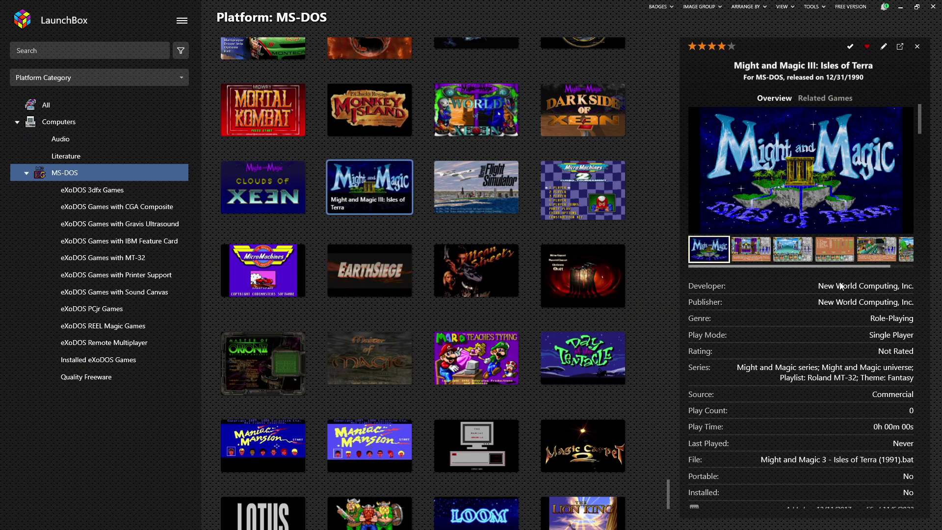
click(752, 260)
click(794, 257)
click(824, 261)
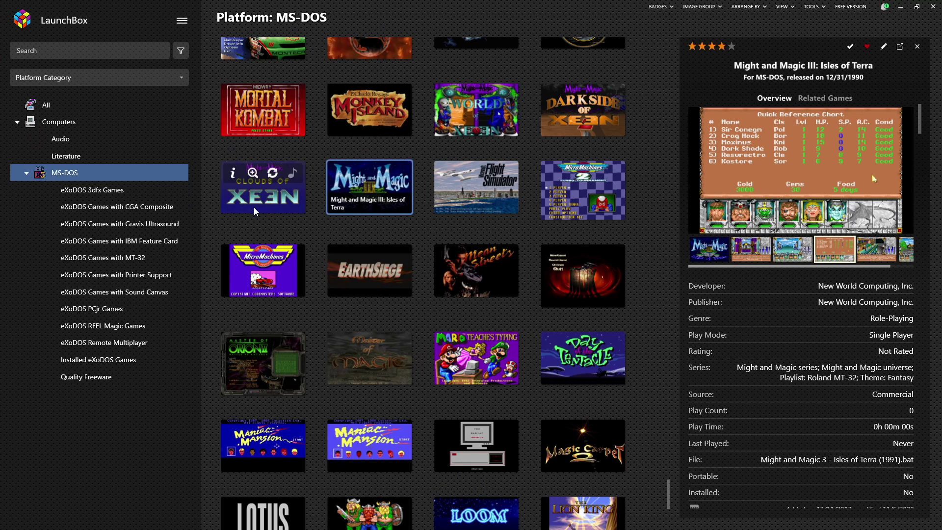
- View details for Mortal Kombat, Mortal Kombat II and Mortal Kombat Trilogy
mouse_move(266, 175)
scroll(503, 169, up, 2)
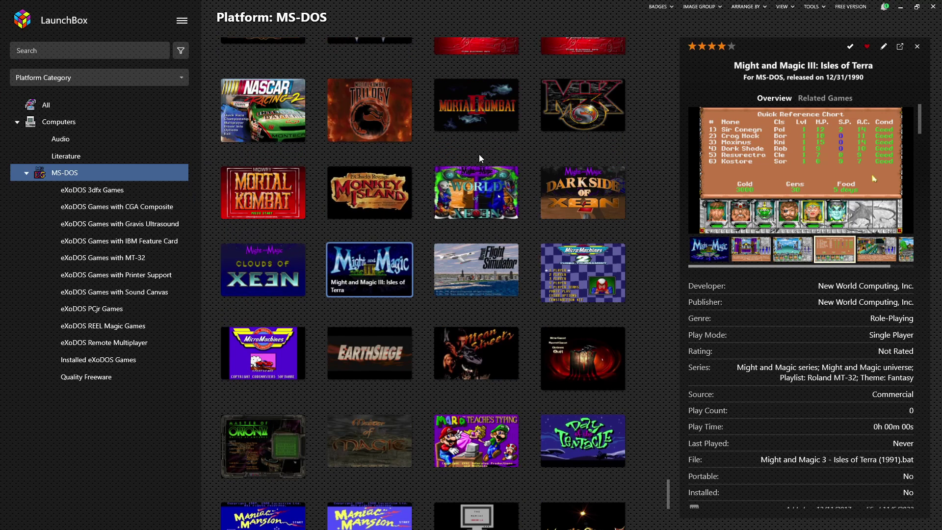
click(272, 199)
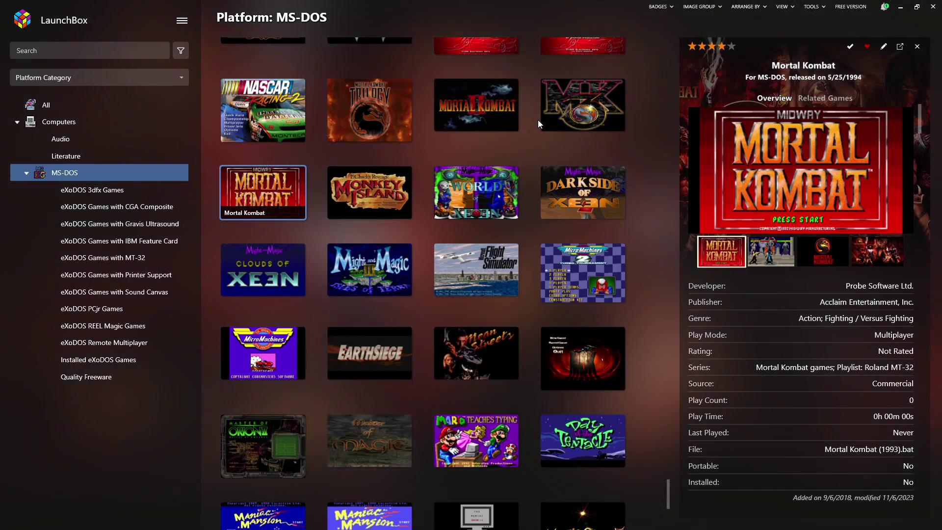
click(478, 120)
click(567, 126)
click(379, 128)
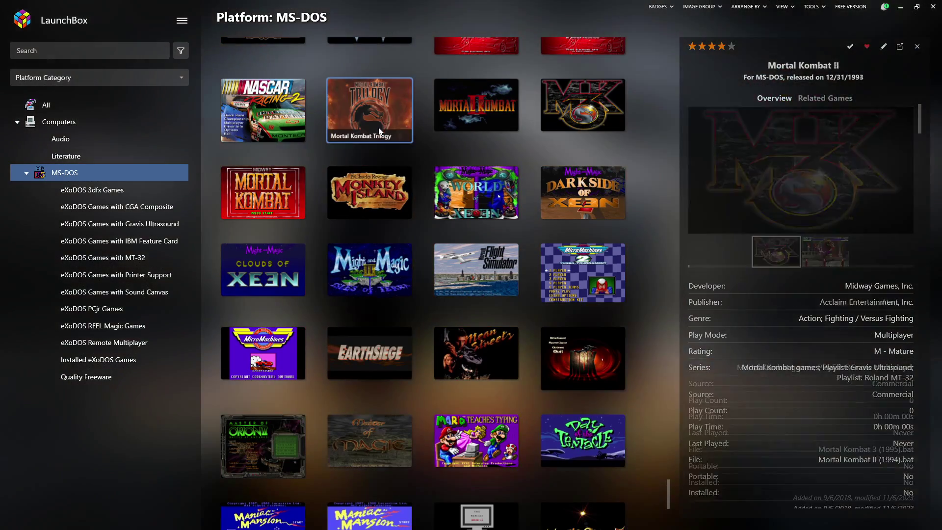
- Compare the details of The Oregon Trail Deluxe and The Oregon Trail
scroll(656, 284, up, 4)
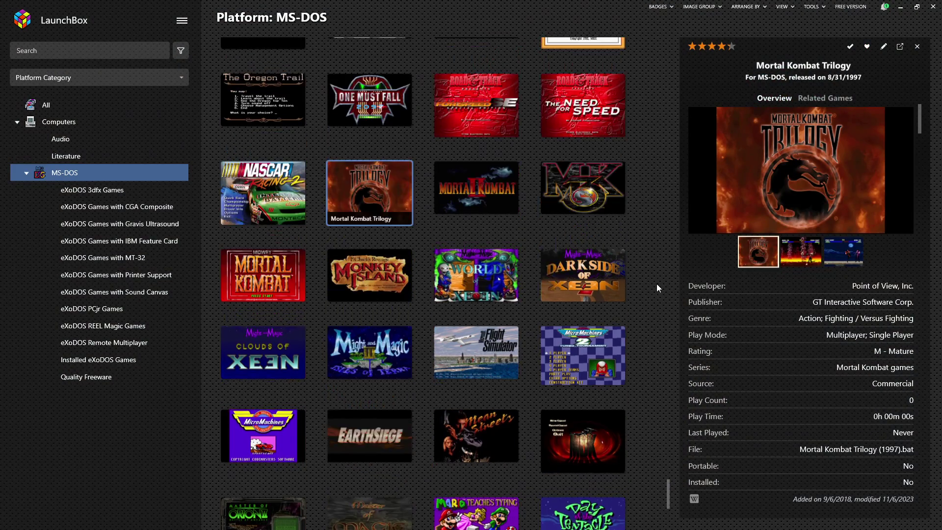
scroll(656, 292, up, 2)
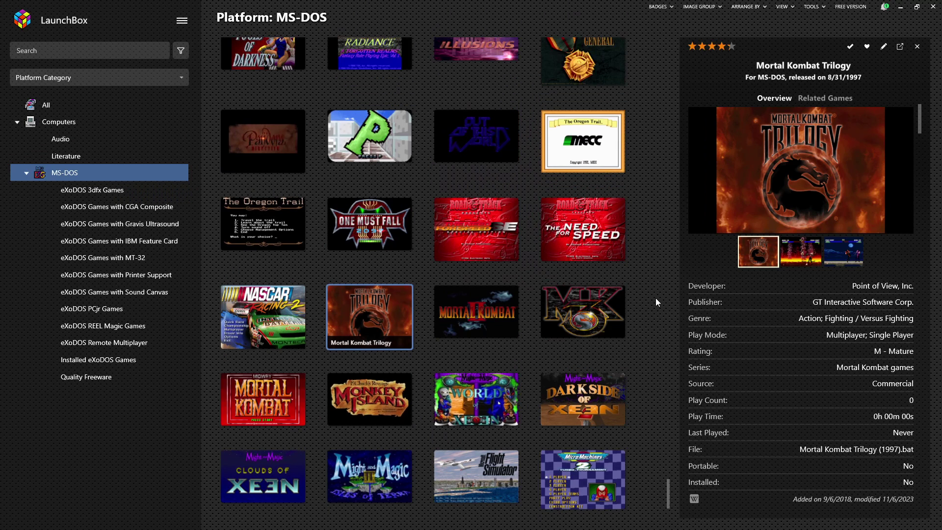
click(587, 191)
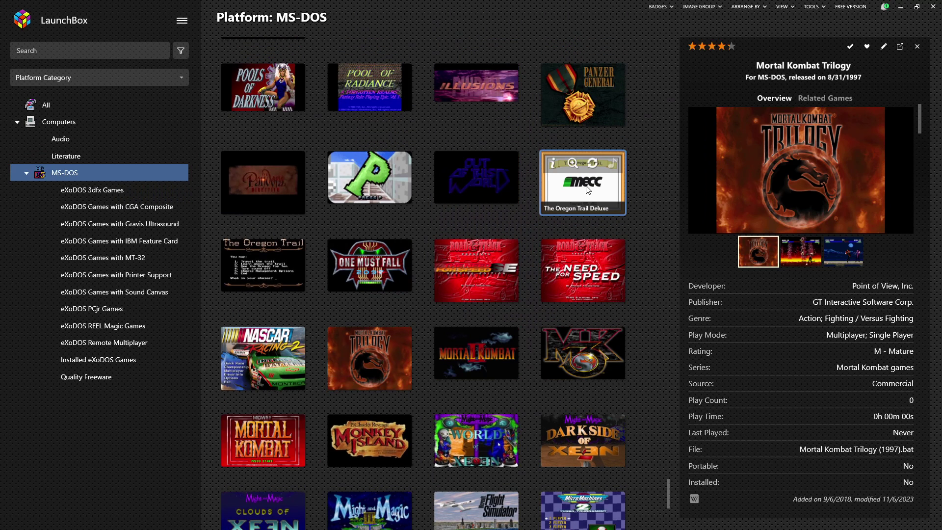
click(294, 261)
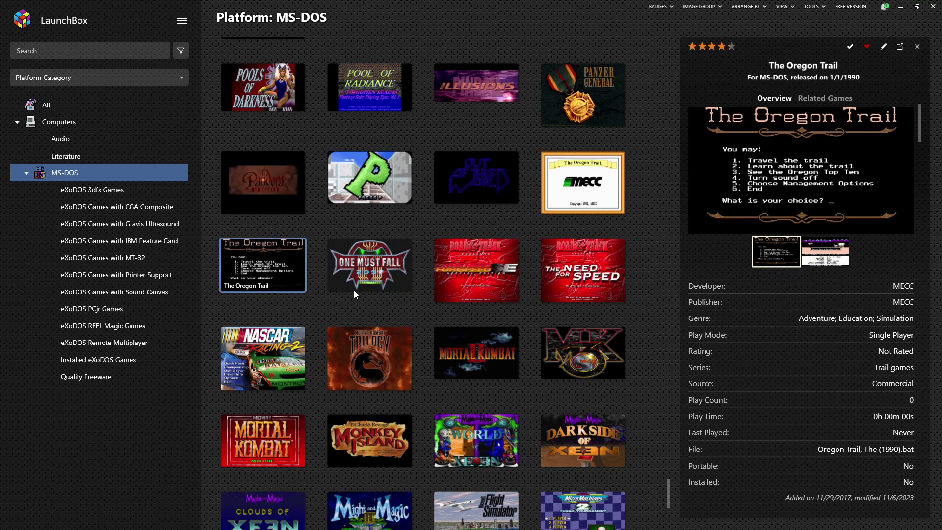
click(566, 215)
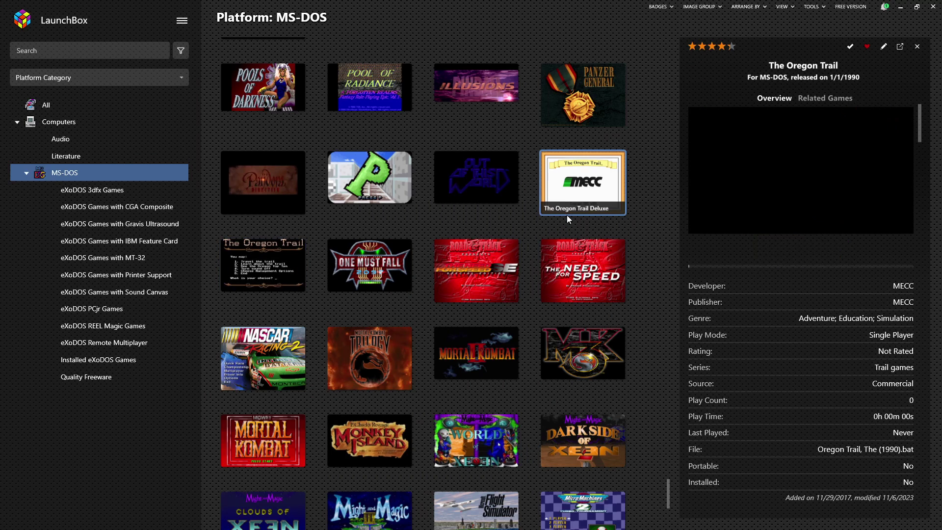
key(Right)
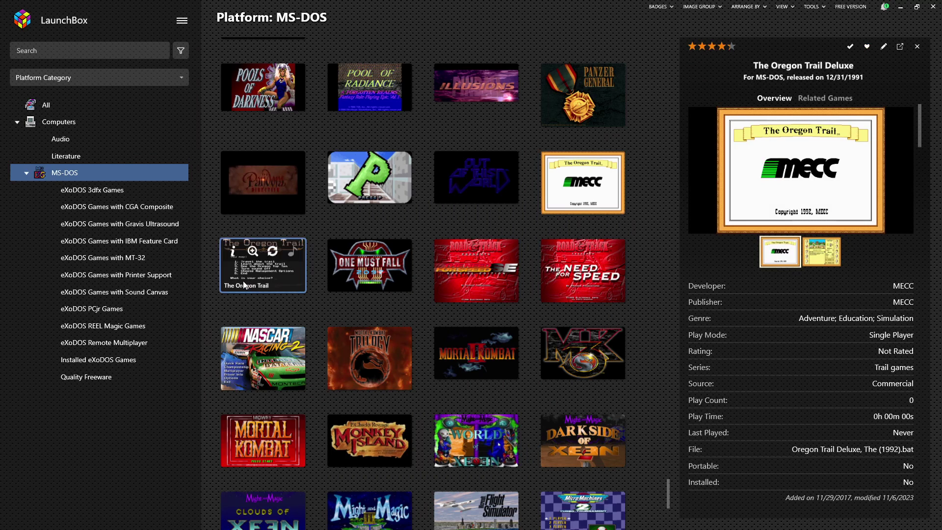
click(588, 200)
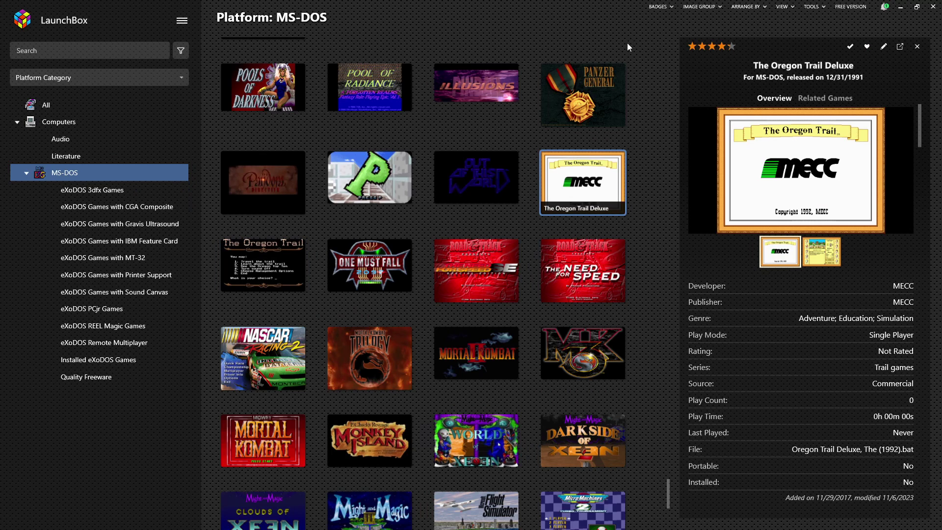
- View Quake, its two mission packs, and Raptor: Call of the Shadows
scroll(442, 99, up, 5)
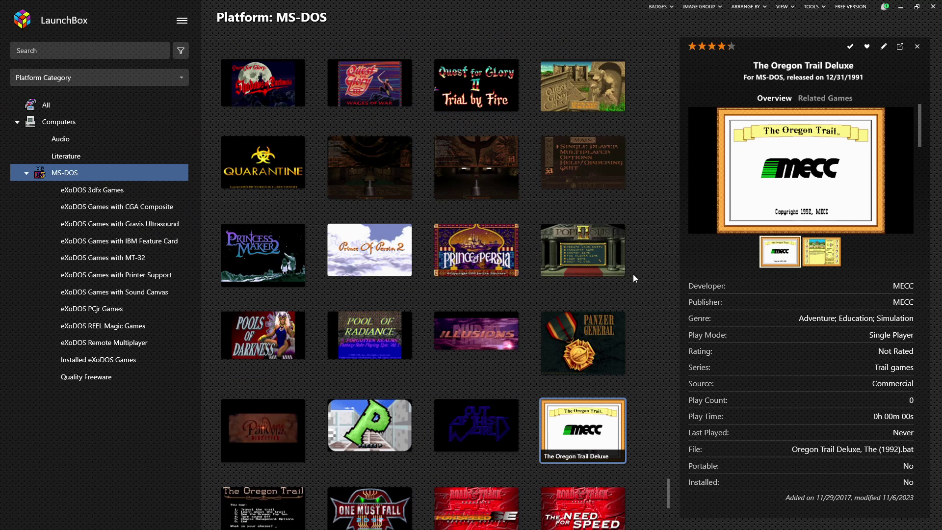
click(594, 173)
click(486, 186)
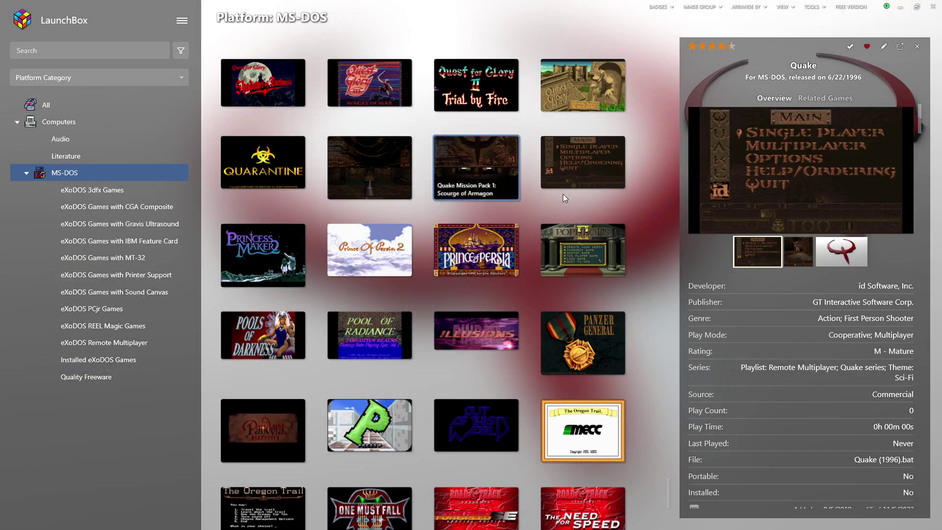
click(405, 182)
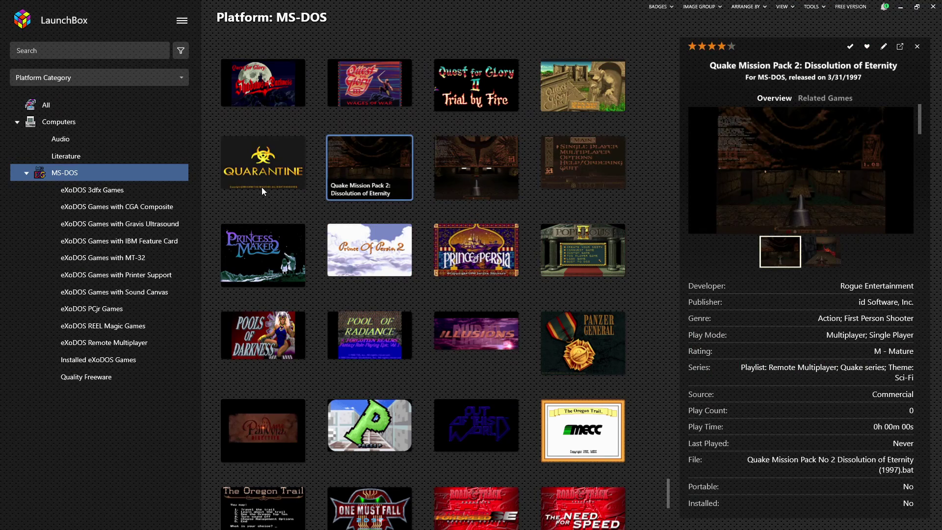
scroll(447, 238, up, 3)
scroll(465, 256, up, 2)
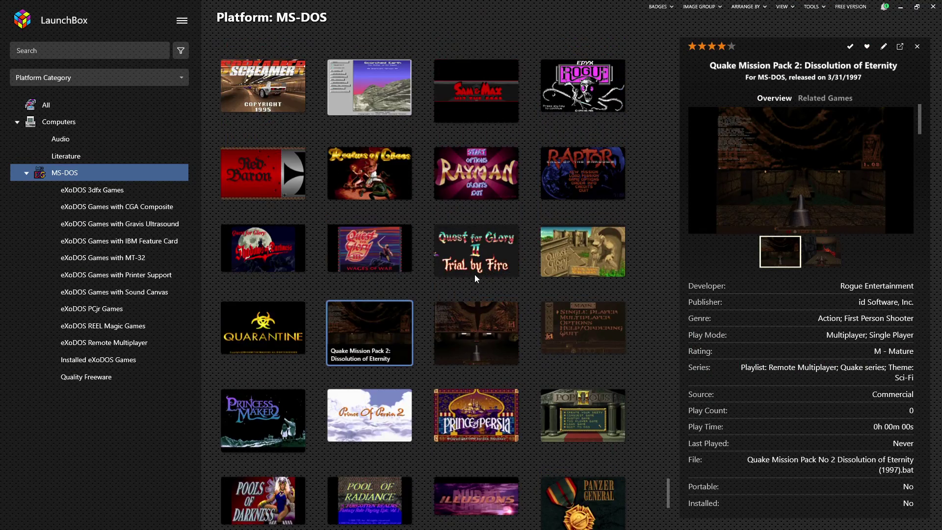
click(549, 234)
- Show The Secret of Monkey Island details: LucasArts, Adventure, 10/1/1990, T - Teen
scroll(543, 248, up, 1)
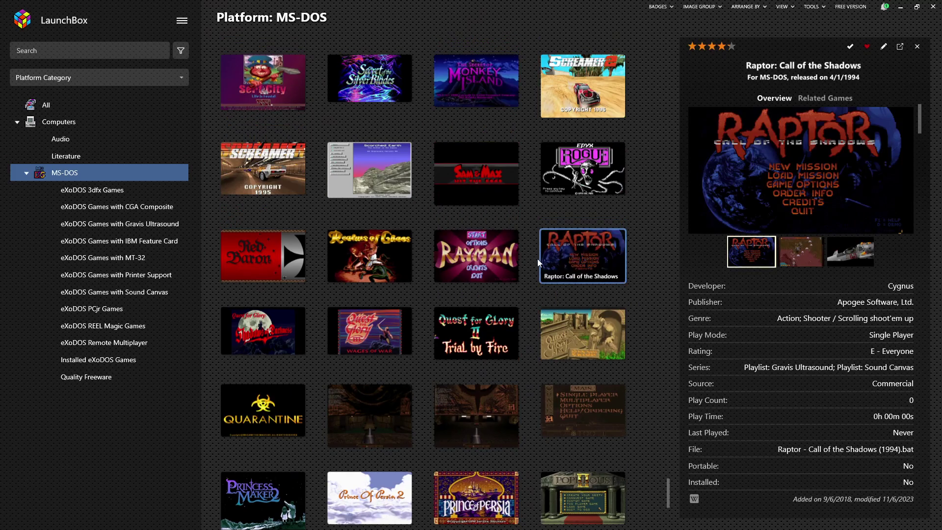
scroll(485, 301, up, 1)
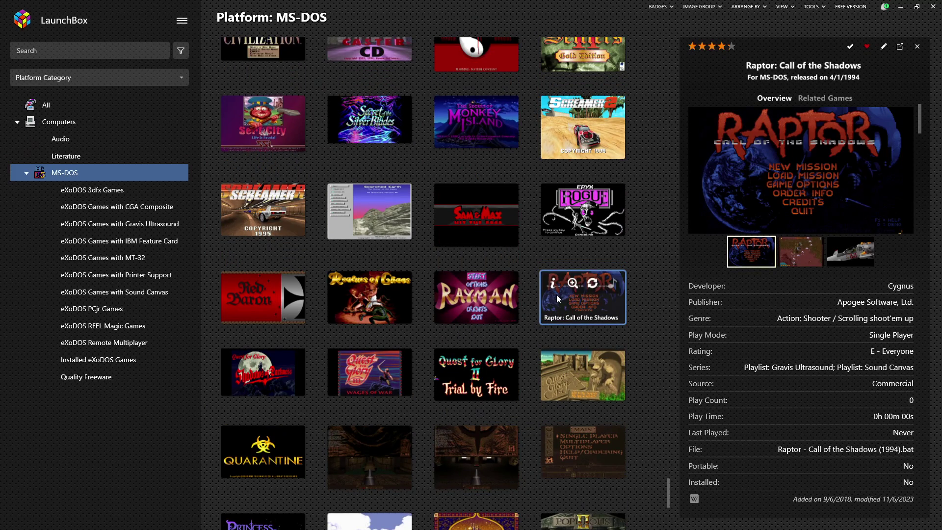
scroll(471, 324, up, 1)
scroll(382, 319, up, 1)
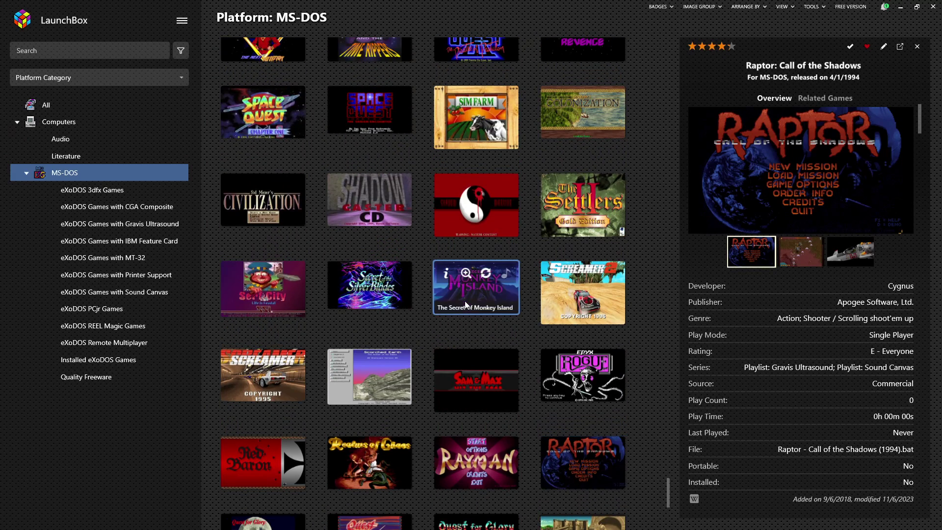
click(464, 301)
scroll(464, 306, up, 3)
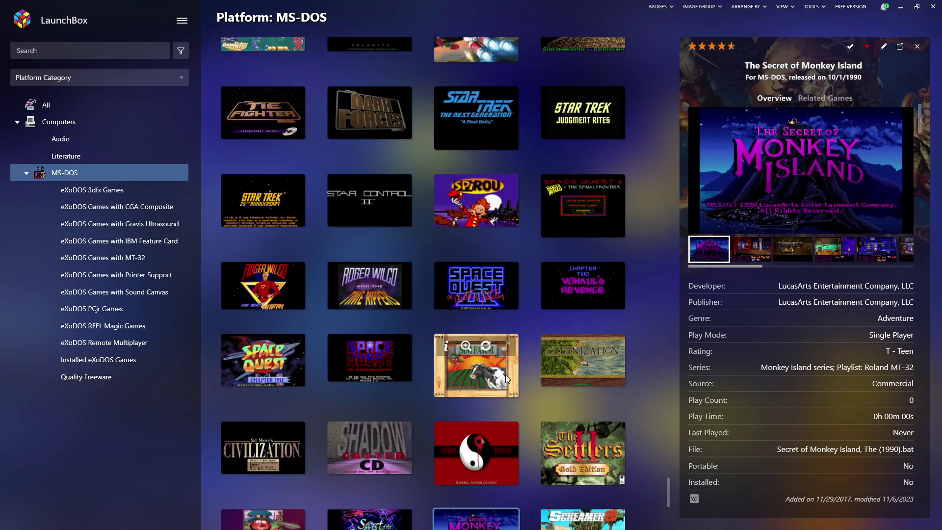
scroll(505, 375, up, 5)
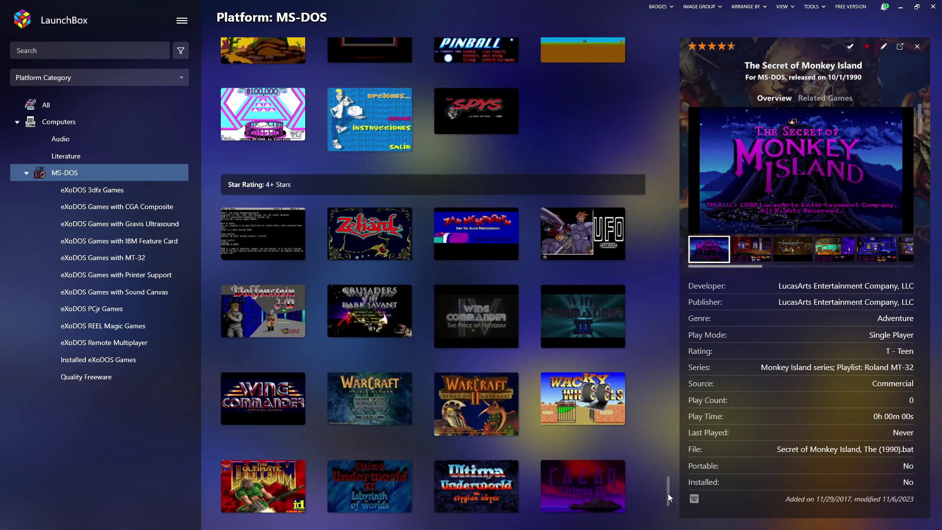
drag(667, 493, 673, 68)
scroll(529, 229, up, 5)
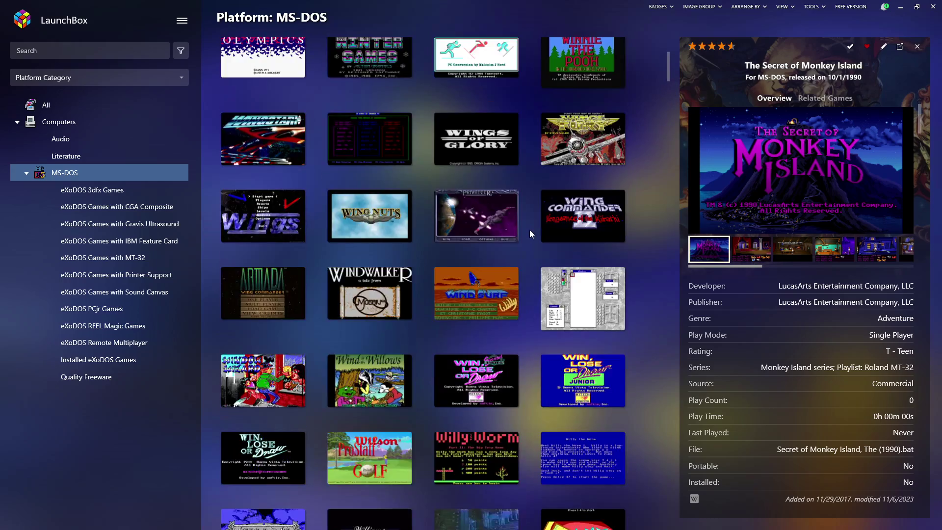
- Open the eXoDOS 3dfx Games playlist and scroll through its games
click(77, 196)
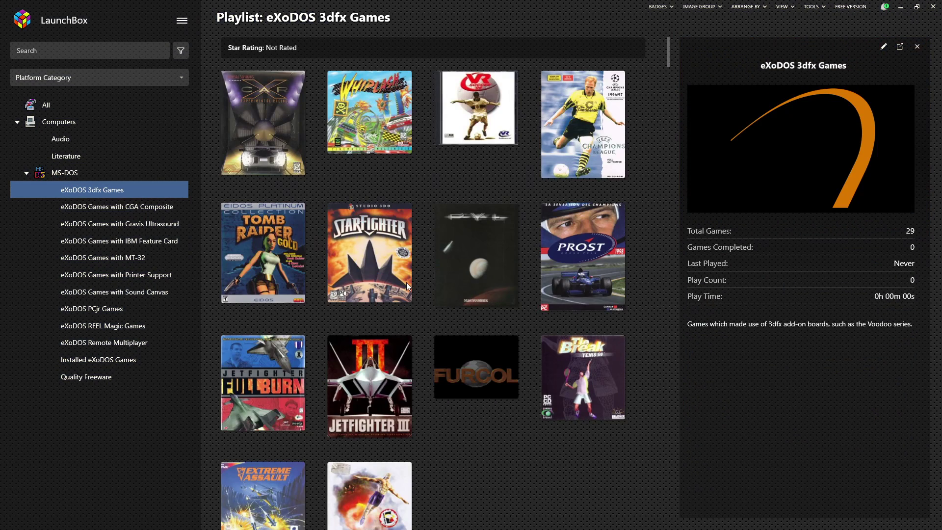
scroll(434, 376, down, 1)
scroll(433, 381, down, 3)
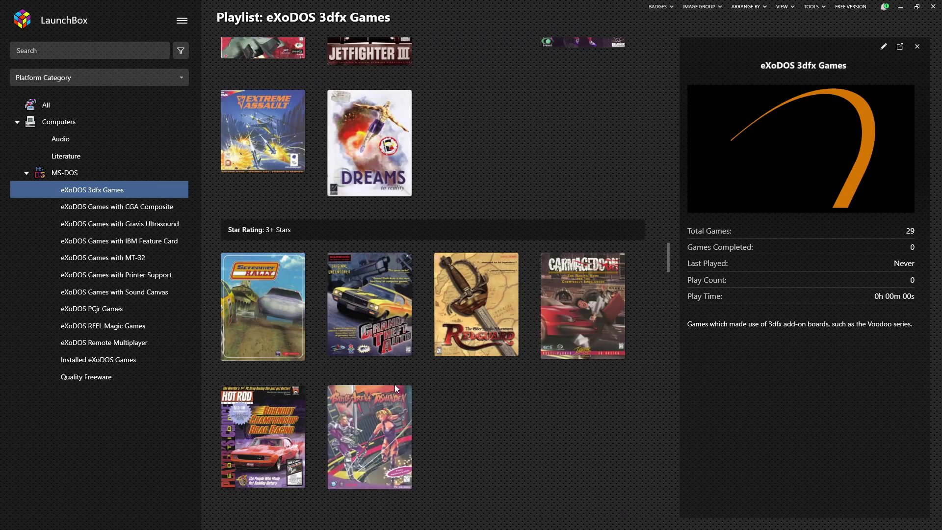
scroll(395, 384, down, 2)
scroll(419, 400, down, 3)
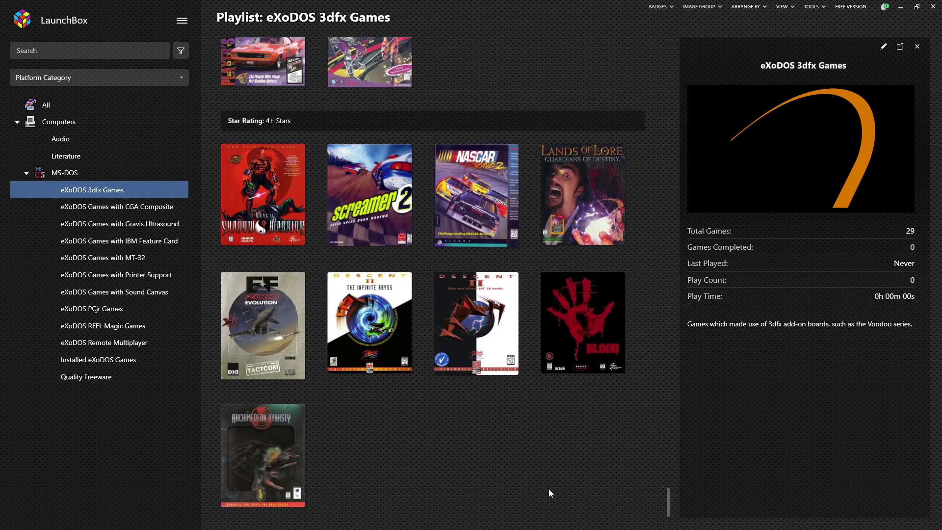
scroll(450, 362, up, 6)
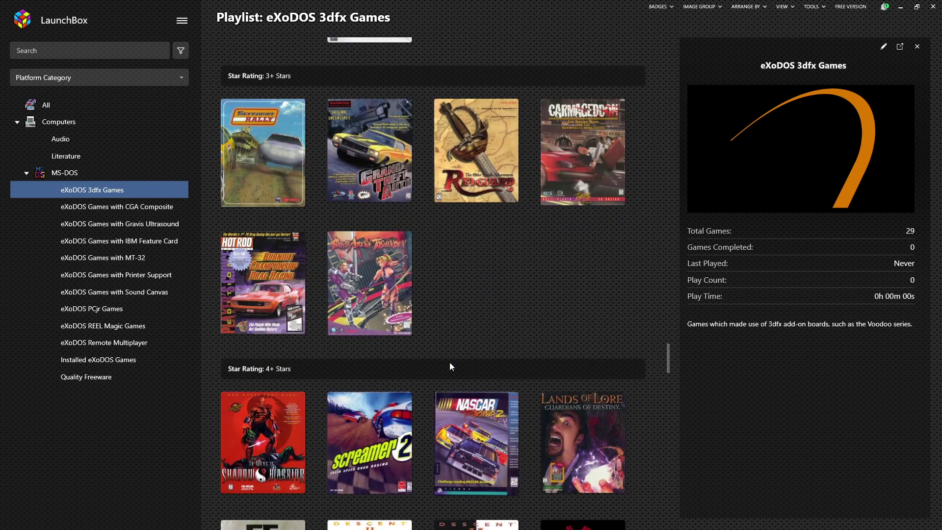
scroll(449, 361, up, 6)
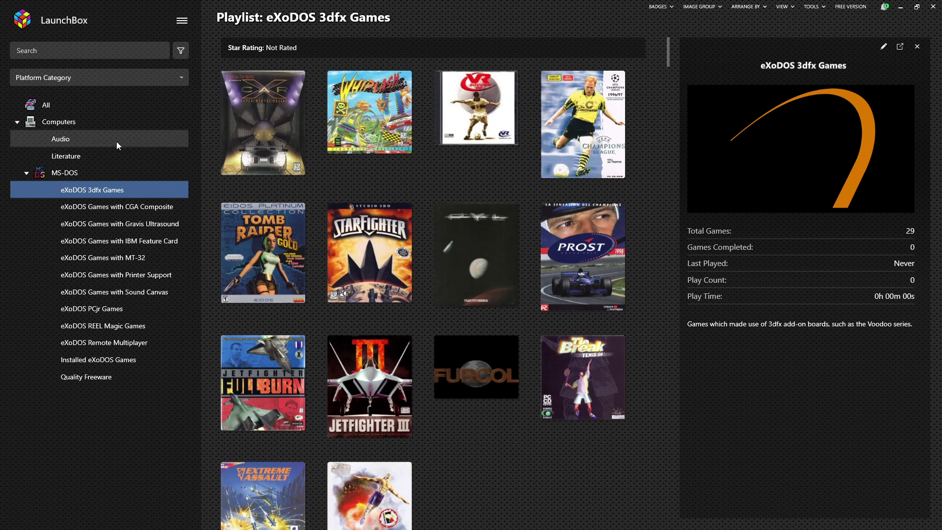
- Browse the eXoDOS Games with CGA Composite playlist, then move to the Gravis Ultrasound playlist
click(136, 208)
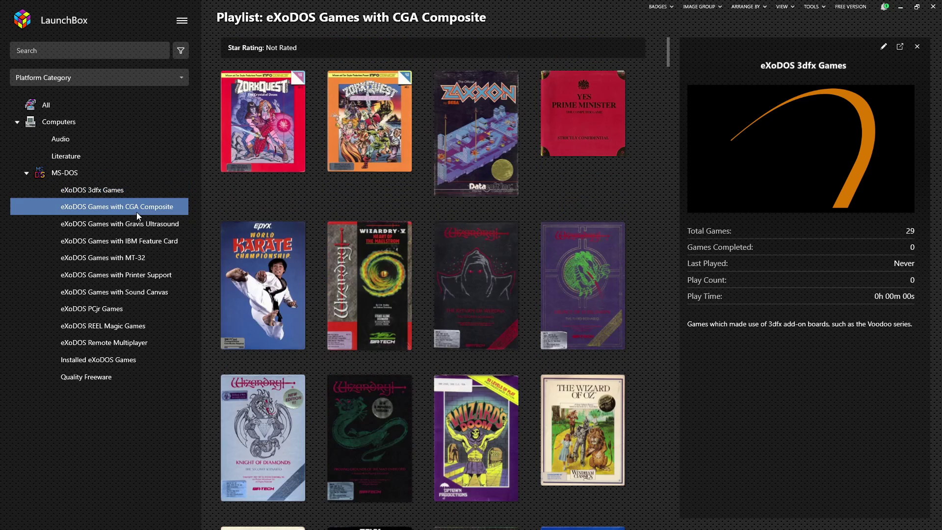
scroll(451, 338, down, 12)
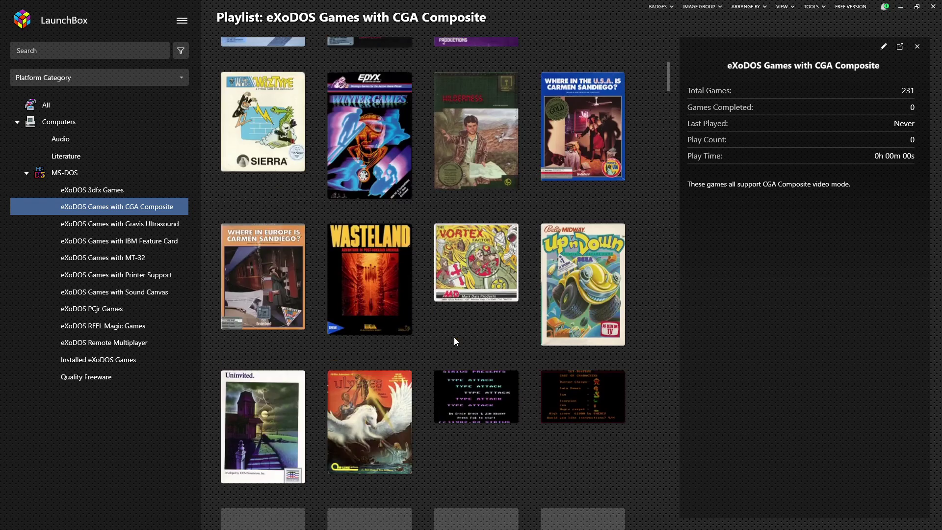
scroll(398, 364, down, 5)
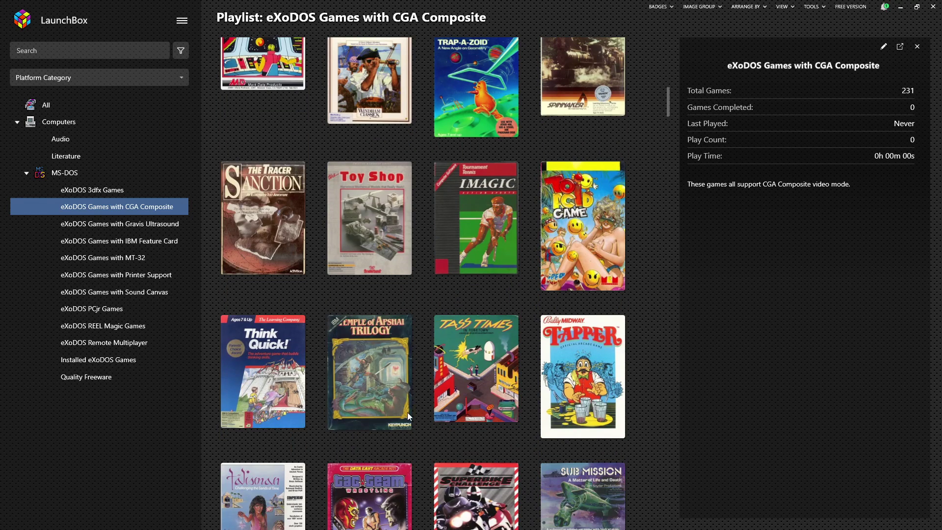
scroll(408, 412, down, 5)
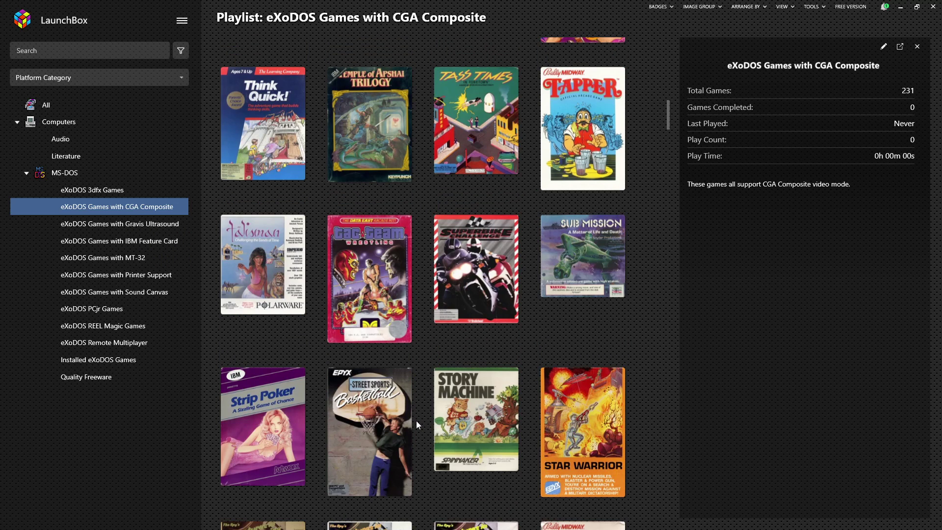
scroll(416, 420, down, 3)
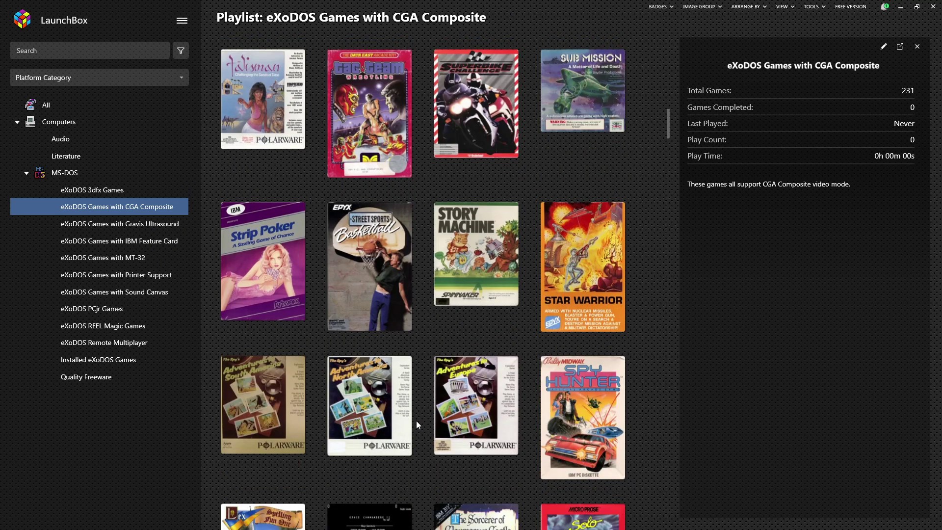
click(156, 221)
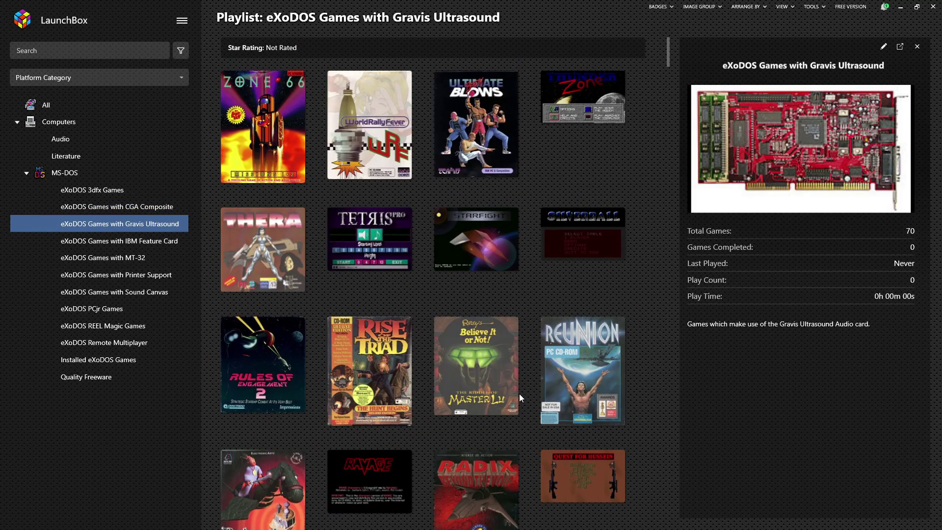
- Sort the Gravis Ultrasound playlist's games by release date
scroll(514, 391, down, 5)
scroll(510, 388, down, 5)
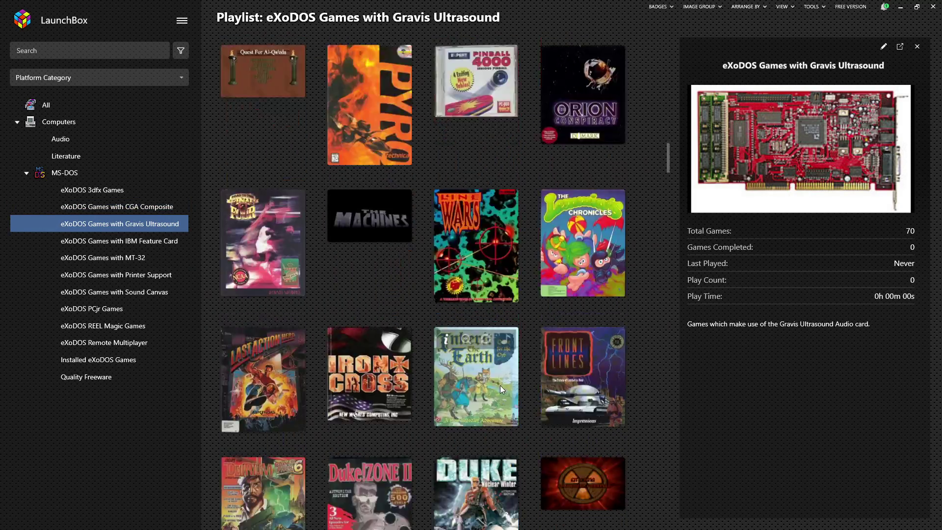
scroll(500, 385, down, 7)
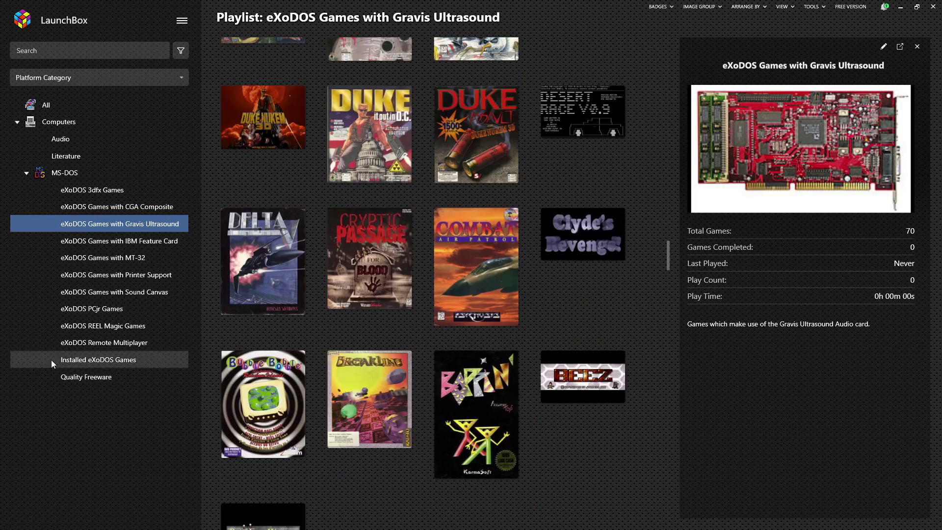
click(748, 7)
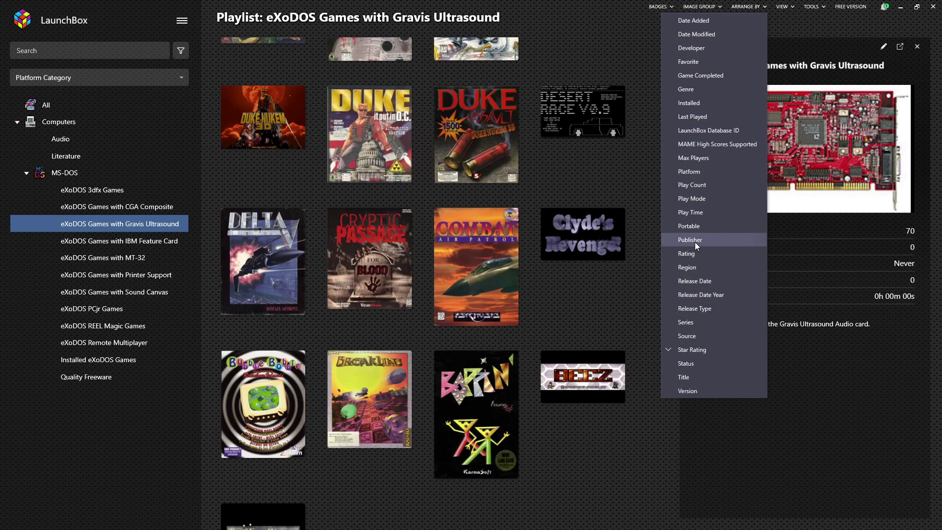
click(713, 281)
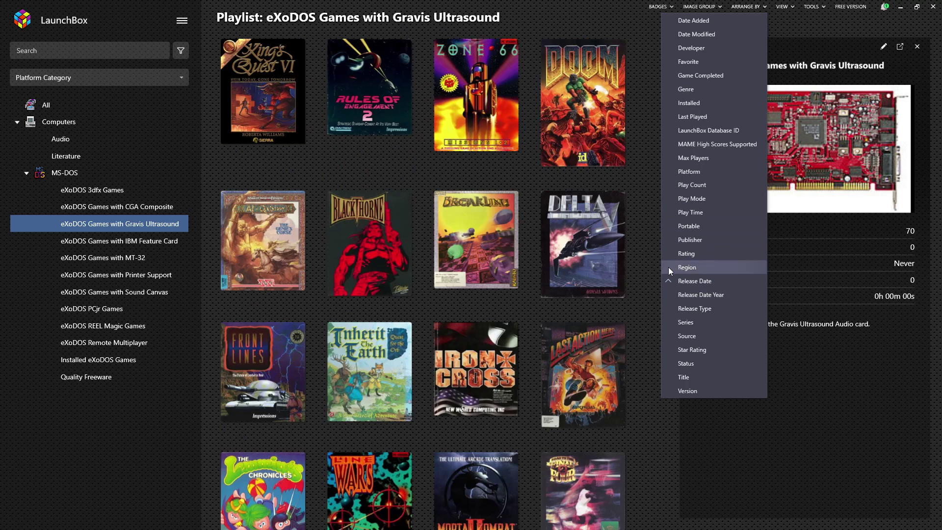
click(336, 176)
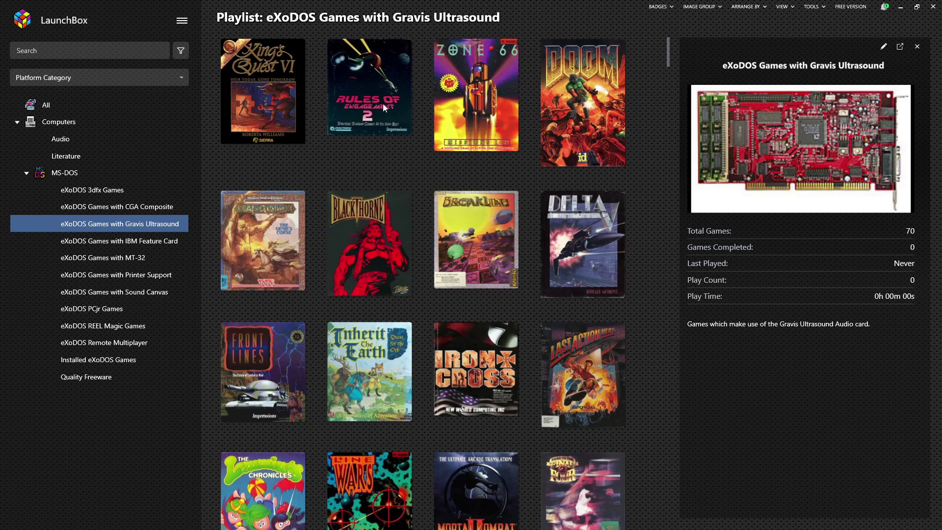
- View King's Quest VI and DOOM details, then return to the full MS-DOS library
click(252, 112)
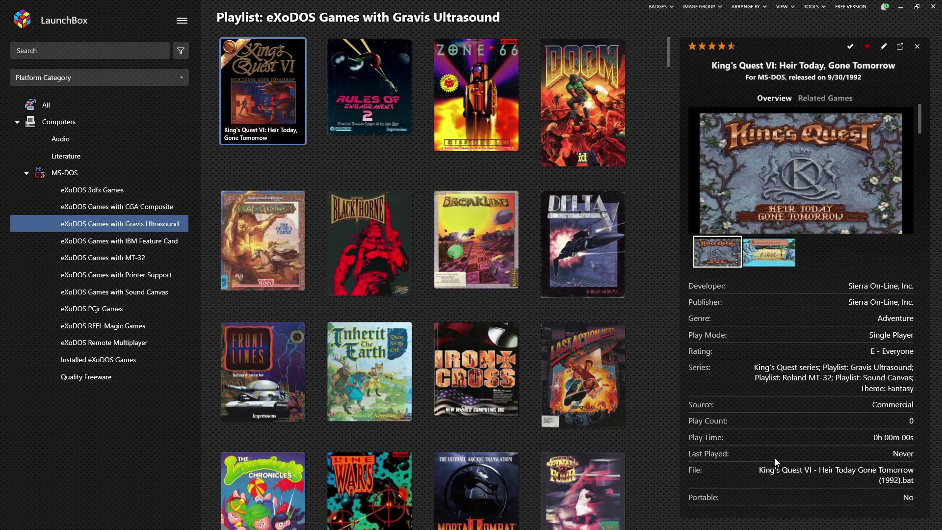
scroll(819, 449, down, 3)
scroll(812, 463, down, 1)
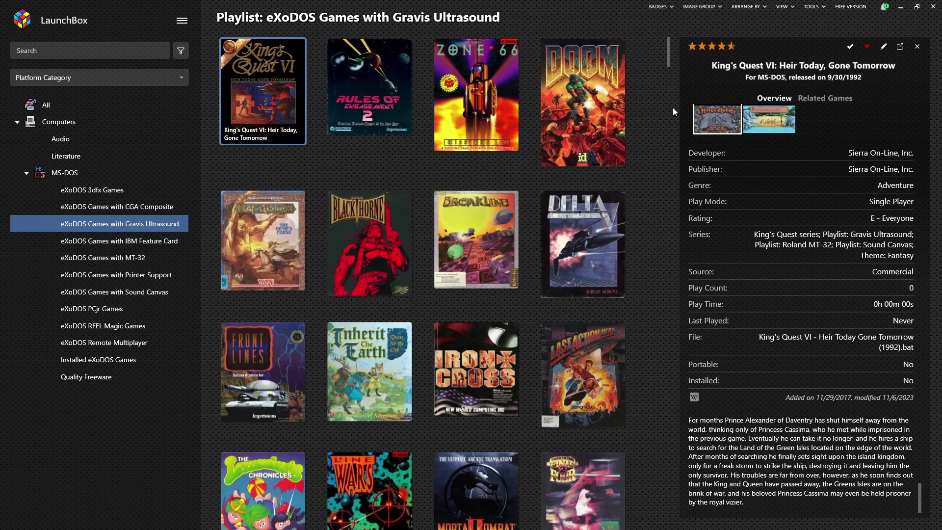
click(557, 86)
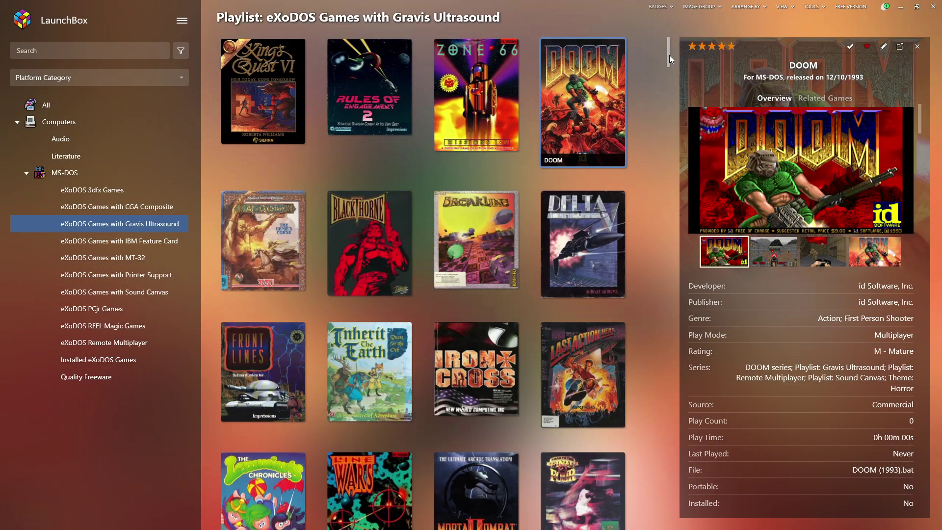
drag(670, 55, 682, 506)
click(82, 170)
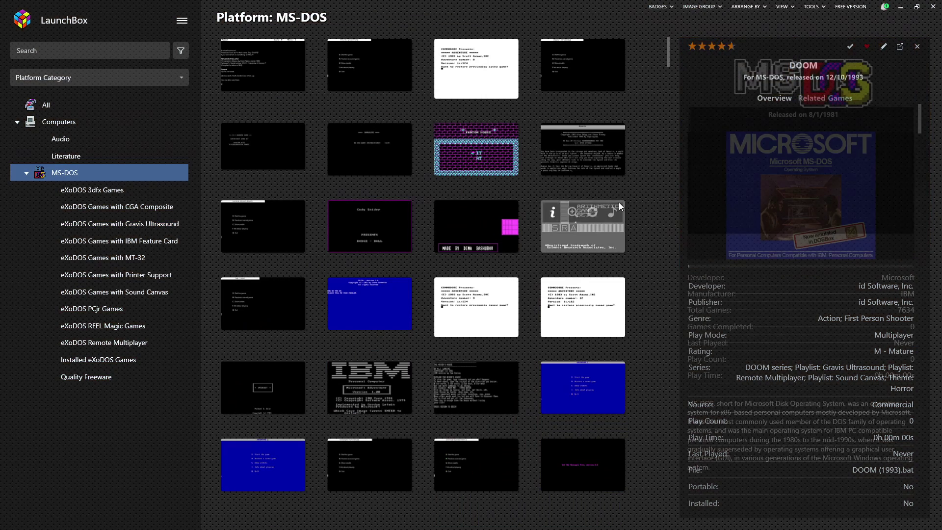
- View details for Adventureland, Dynatech, Silk Dust, The Errand Boy, The Curse of Rabenstein and ZZT
click(247, 63)
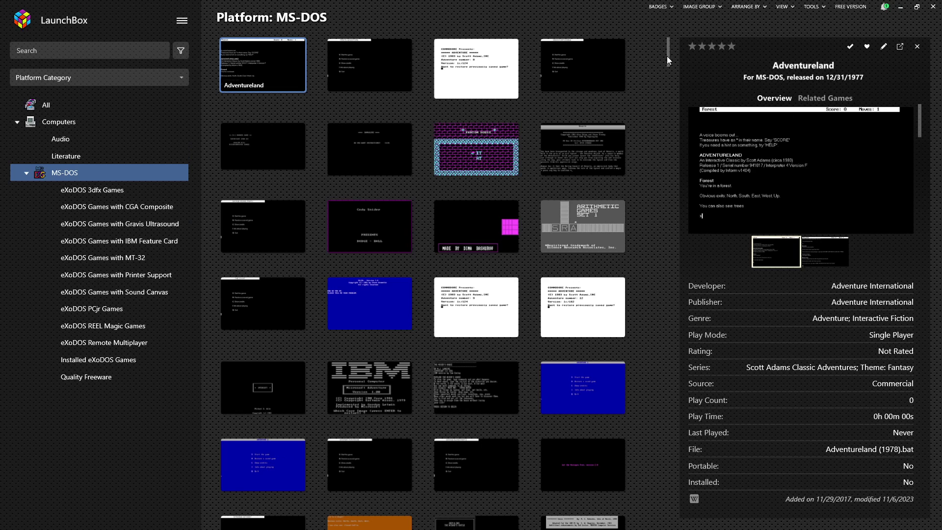
drag(667, 56, 685, 526)
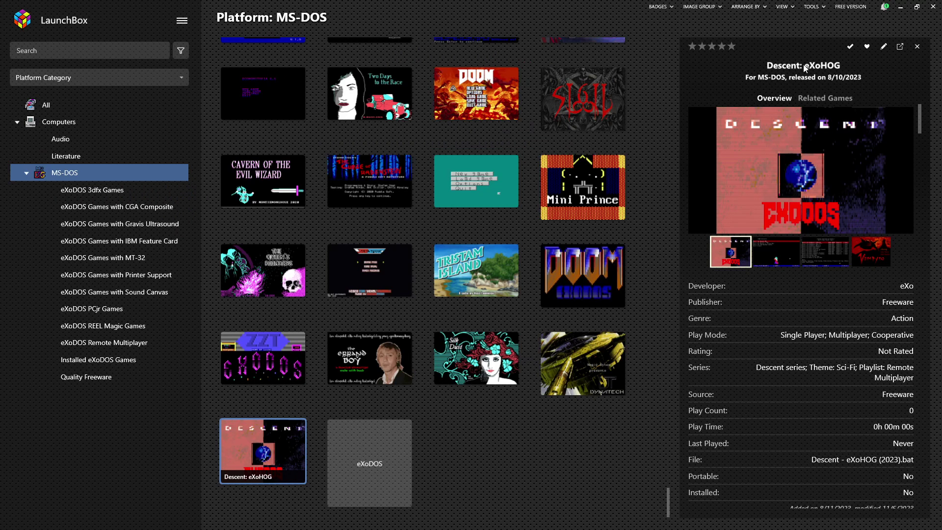
click(600, 386)
click(505, 379)
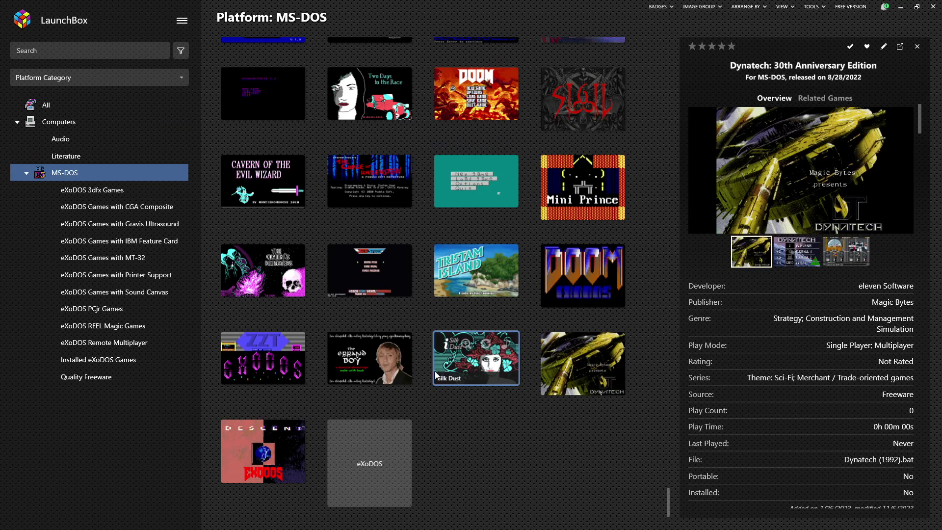
click(402, 366)
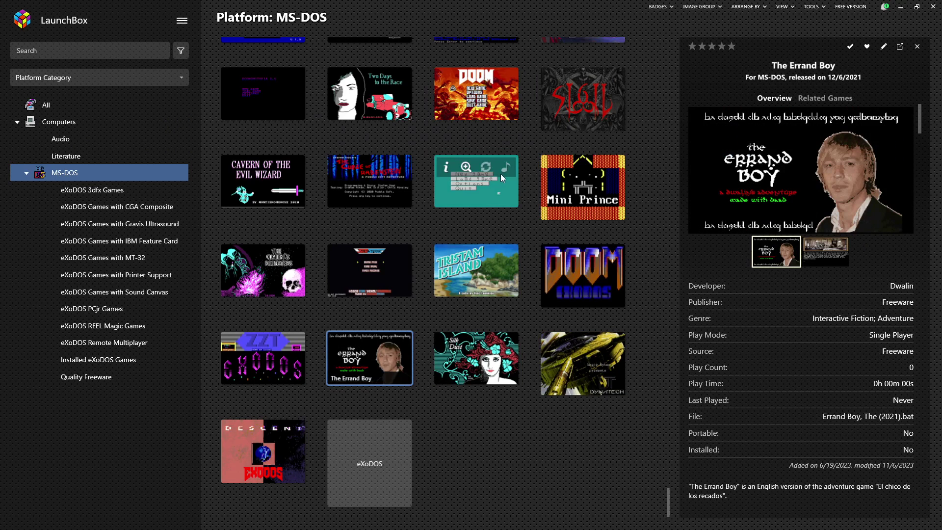
click(358, 198)
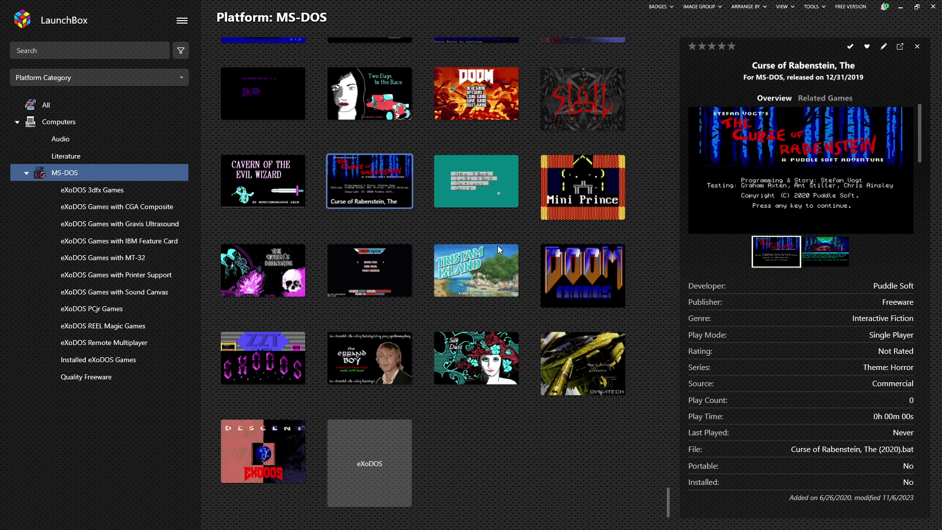
click(337, 370)
click(297, 360)
- View details for MagiDuck, Commander Keen 8: Dead in the Desert and Dragon's Mandate
scroll(314, 348, up, 3)
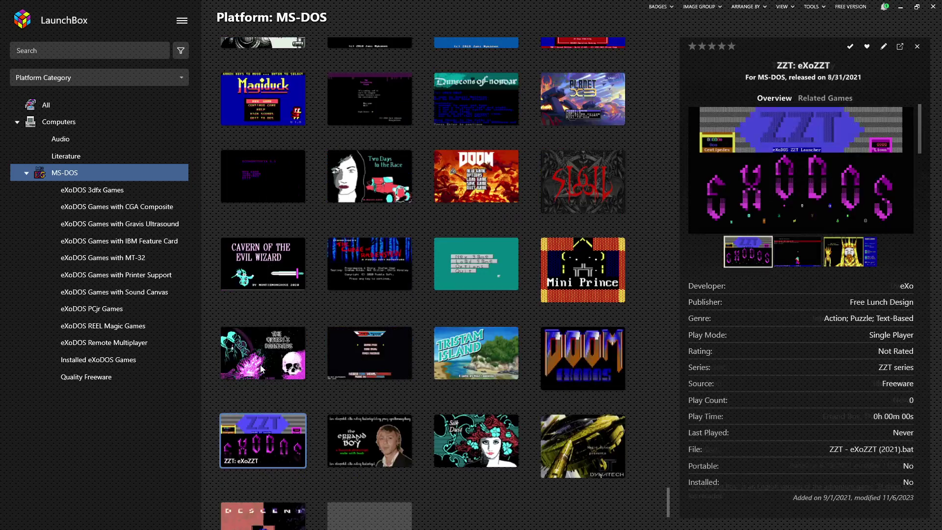
scroll(535, 199, up, 2)
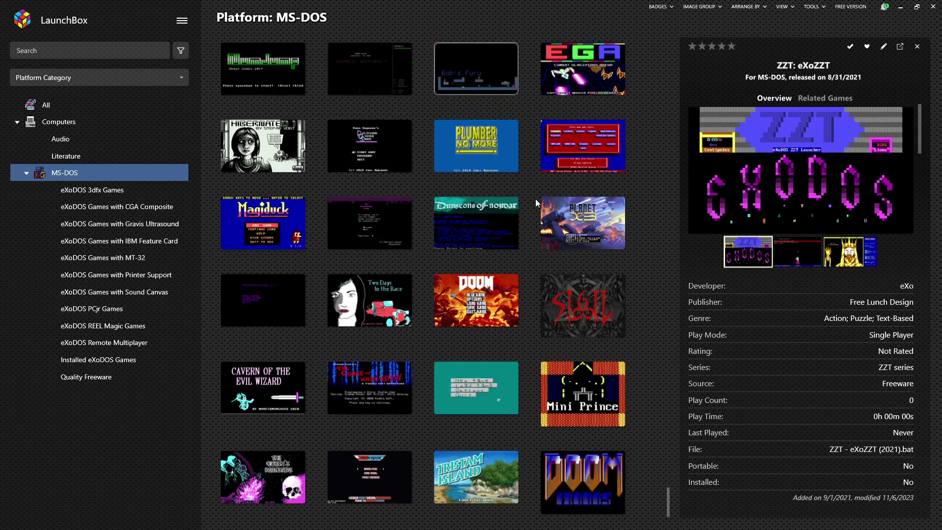
click(258, 263)
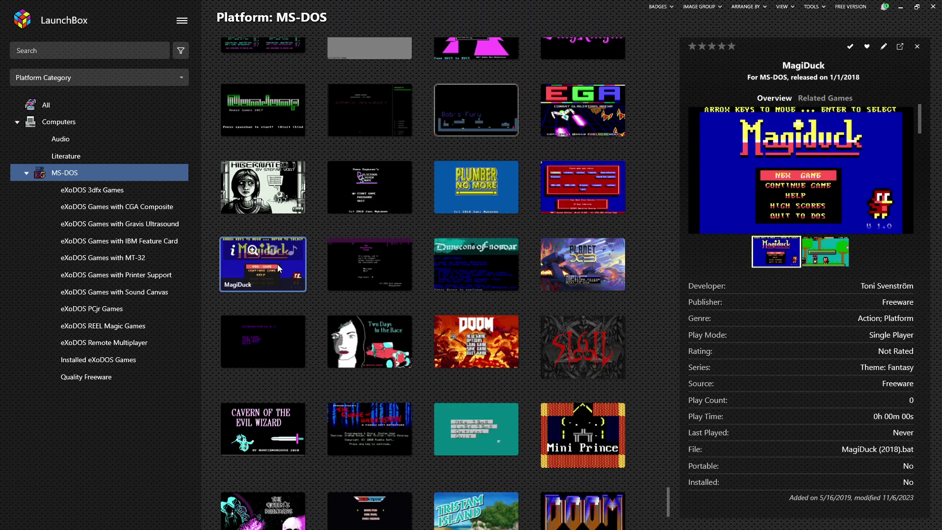
scroll(566, 239, up, 5)
scroll(582, 322, up, 3)
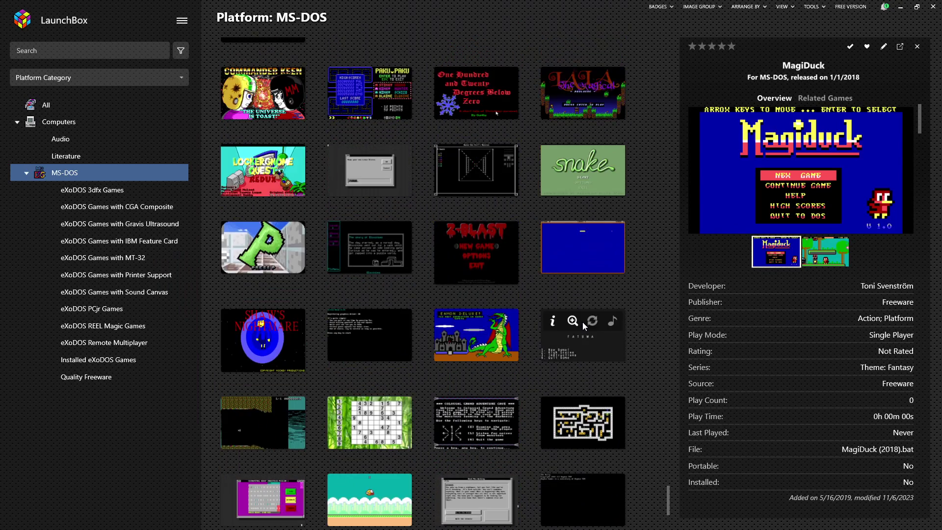
scroll(488, 342, up, 5)
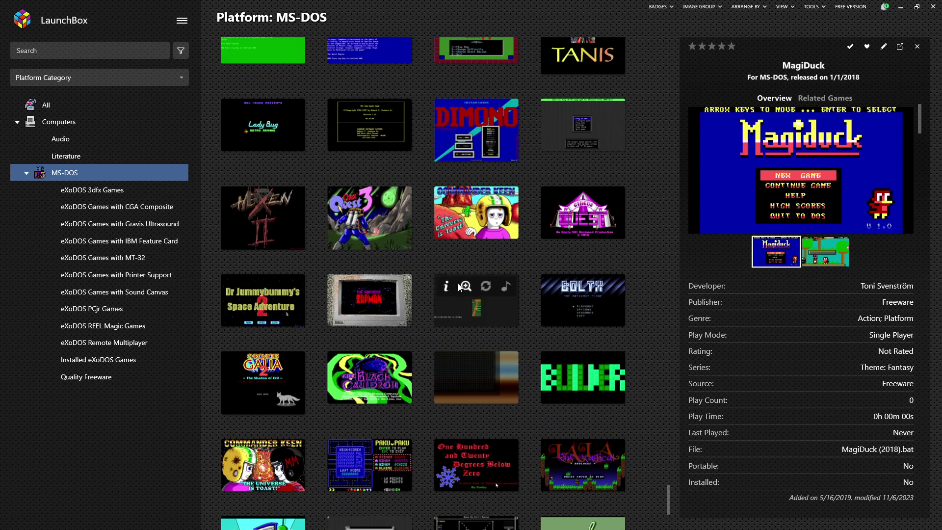
click(500, 237)
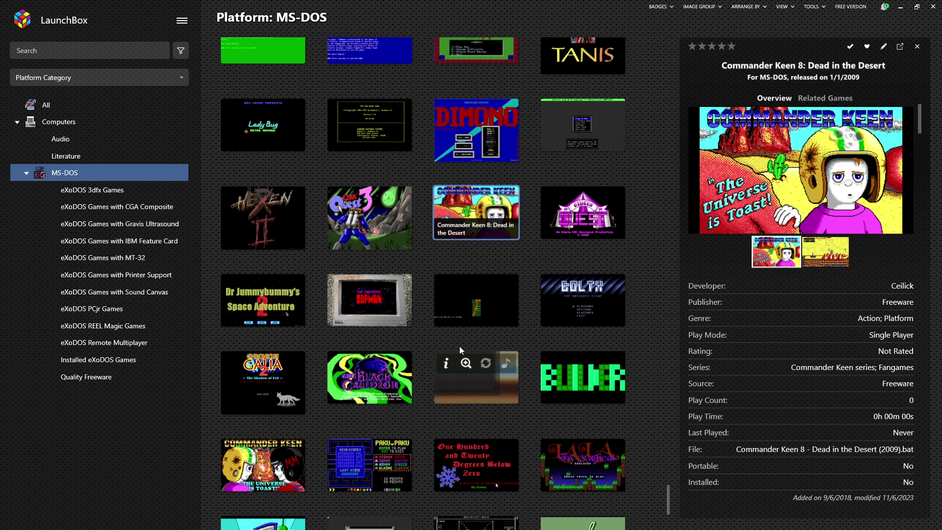
scroll(464, 336, up, 3)
scroll(470, 322, up, 3)
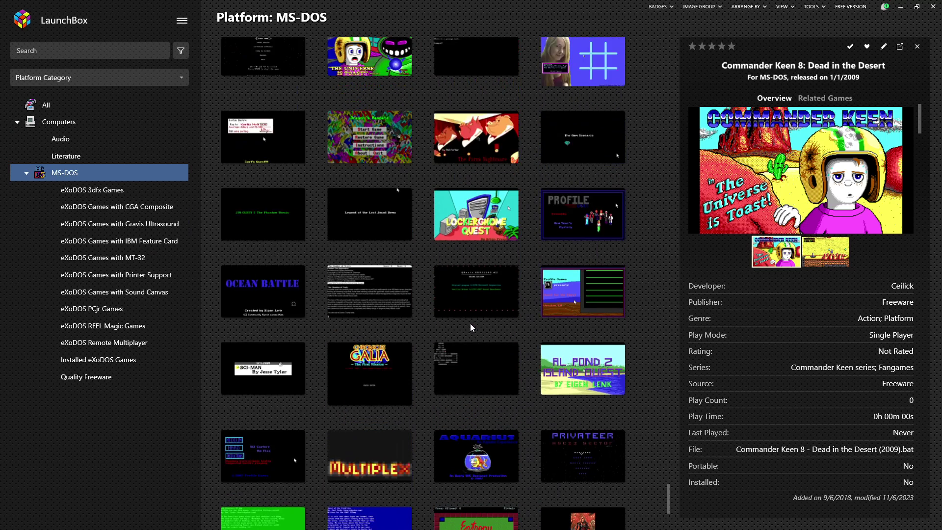
click(372, 170)
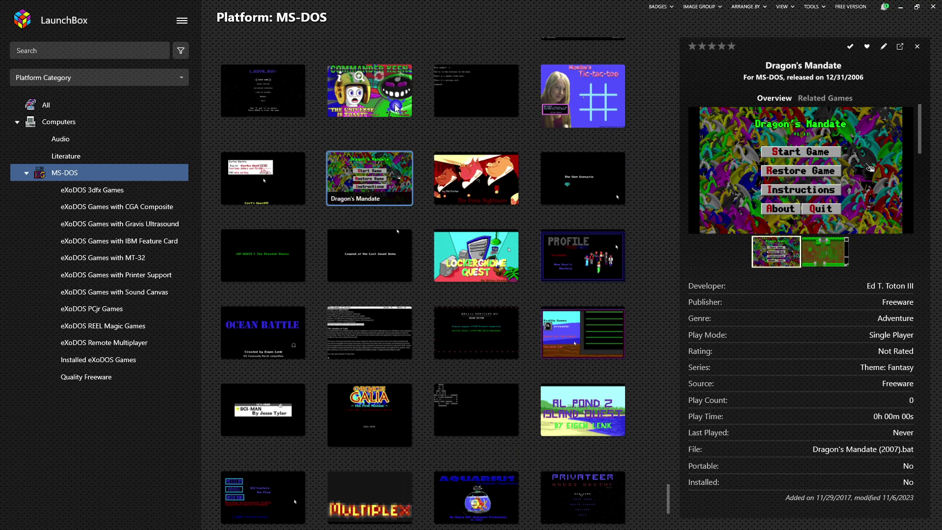
- Show Beats of Rage details and preview its in-game fight screenshot
scroll(457, 284, up, 3)
scroll(623, 330, up, 2)
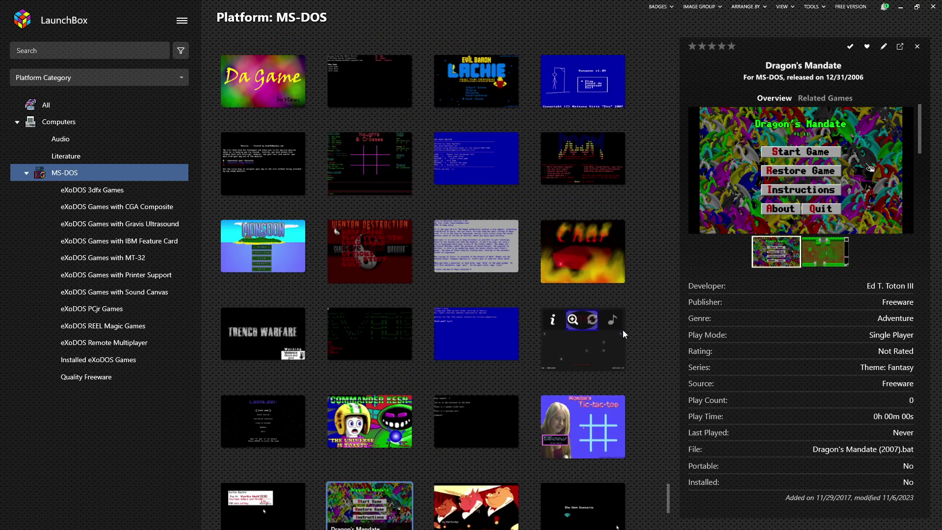
scroll(622, 330, up, 1)
scroll(623, 330, up, 4)
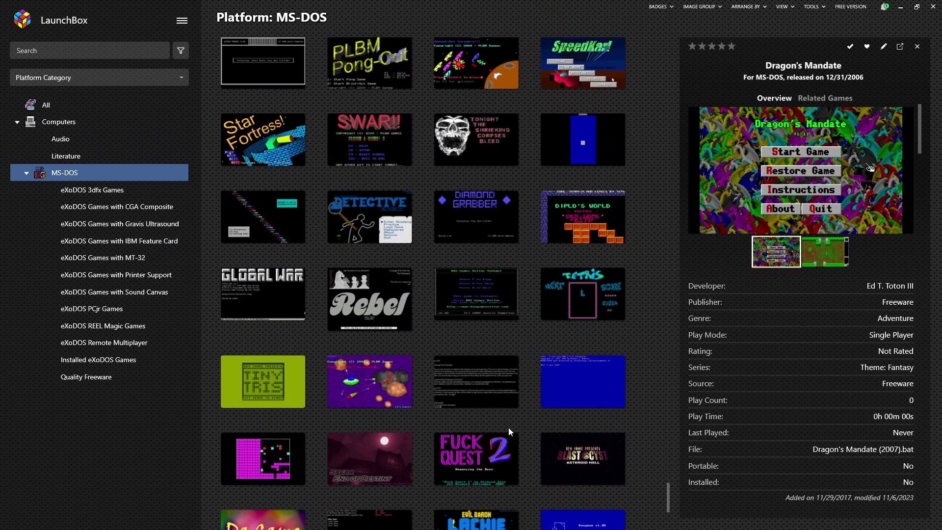
scroll(569, 397, up, 1)
scroll(568, 399, up, 1)
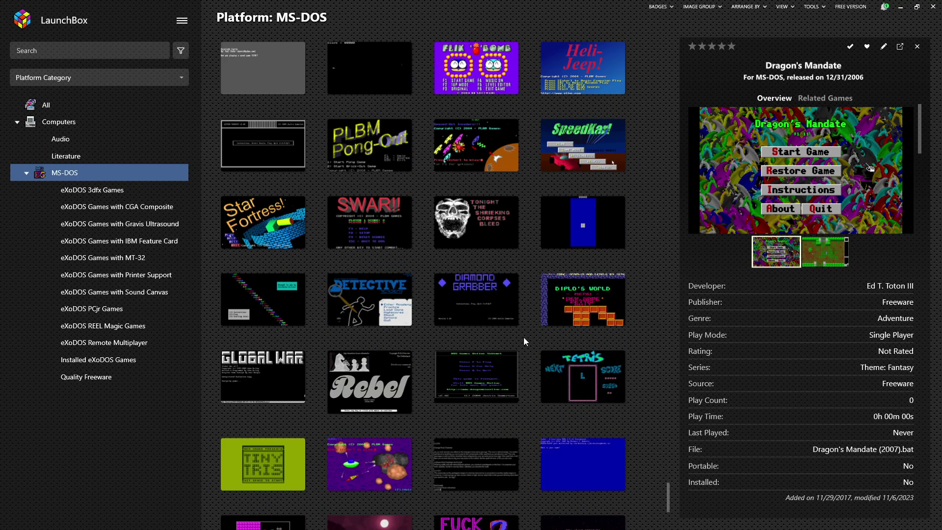
scroll(523, 338, up, 2)
scroll(521, 350, up, 2)
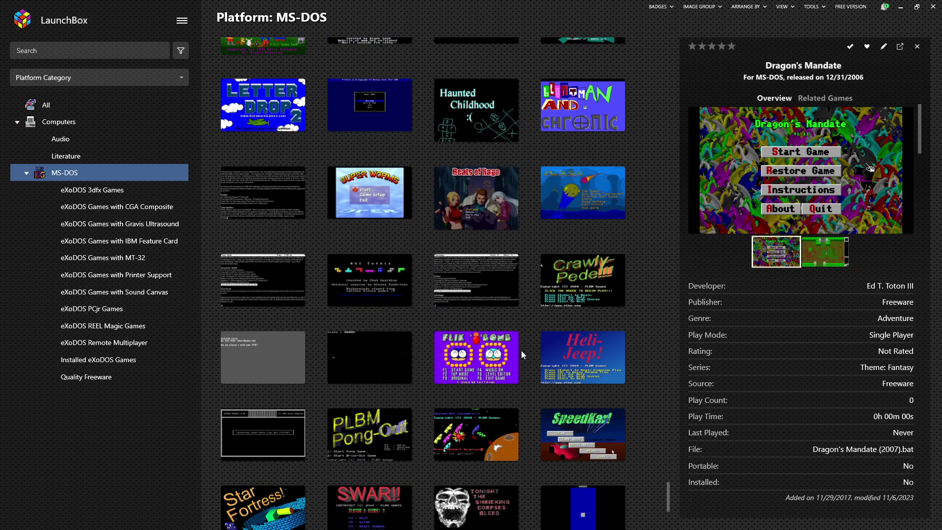
click(476, 223)
mouse_move(445, 199)
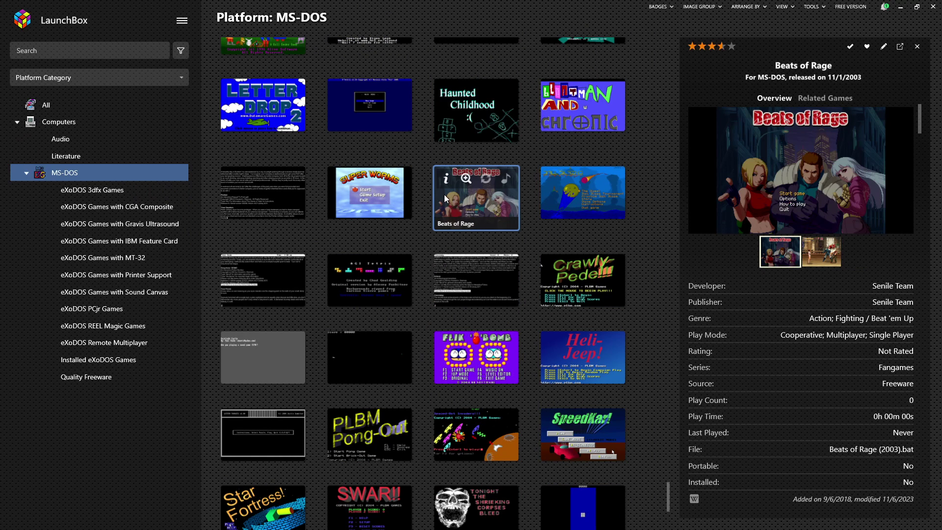
click(828, 252)
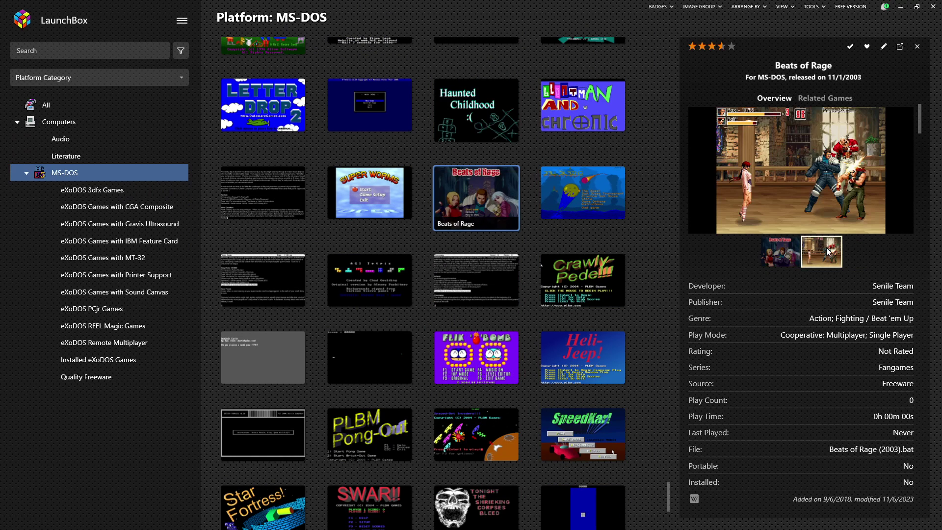
- Arrange the MS-DOS library by star rating
scroll(565, 229, up, 3)
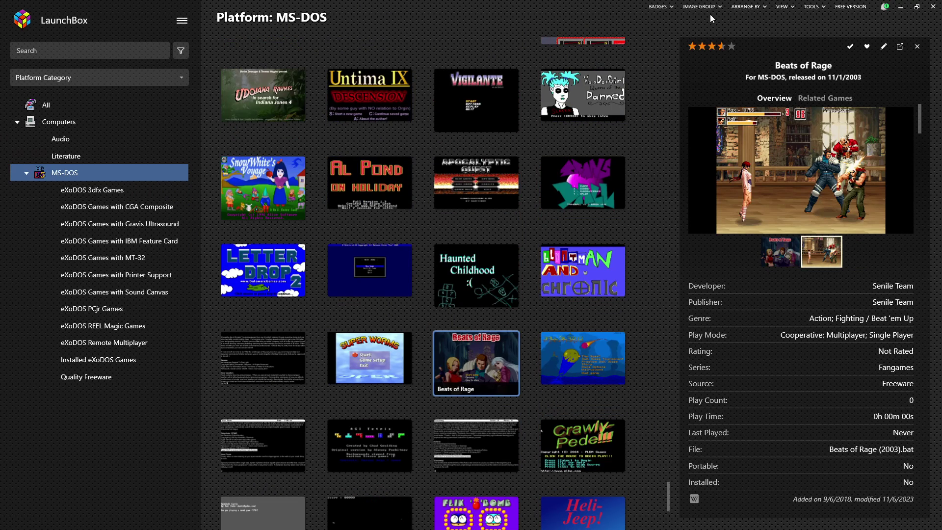
click(761, 13)
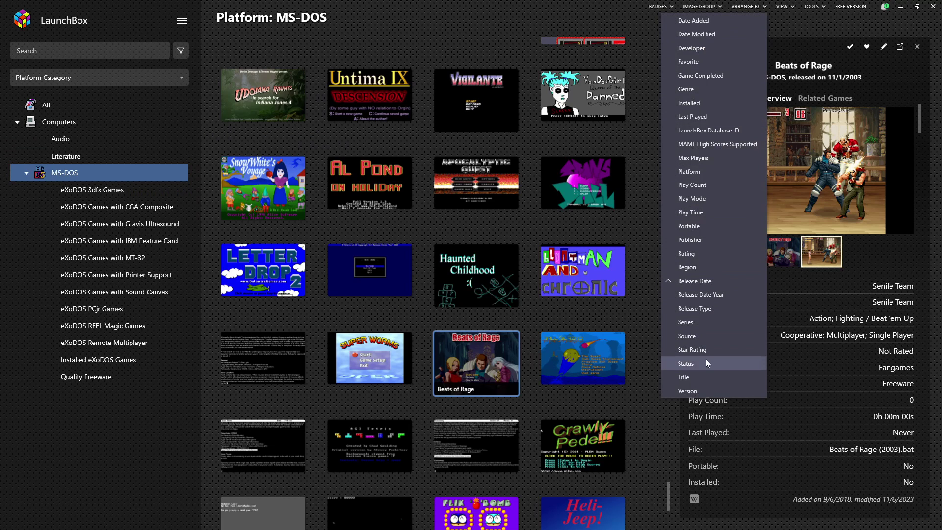
click(647, 159)
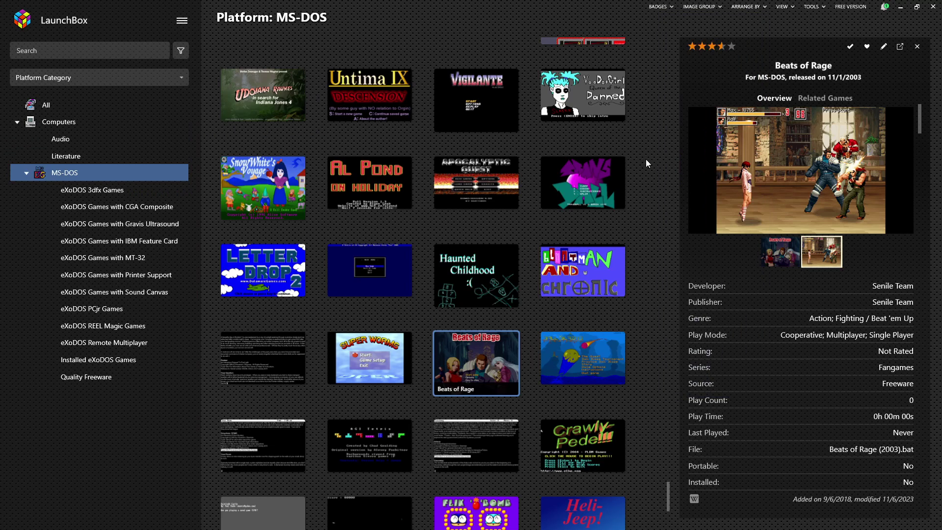
click(747, 6)
click(692, 349)
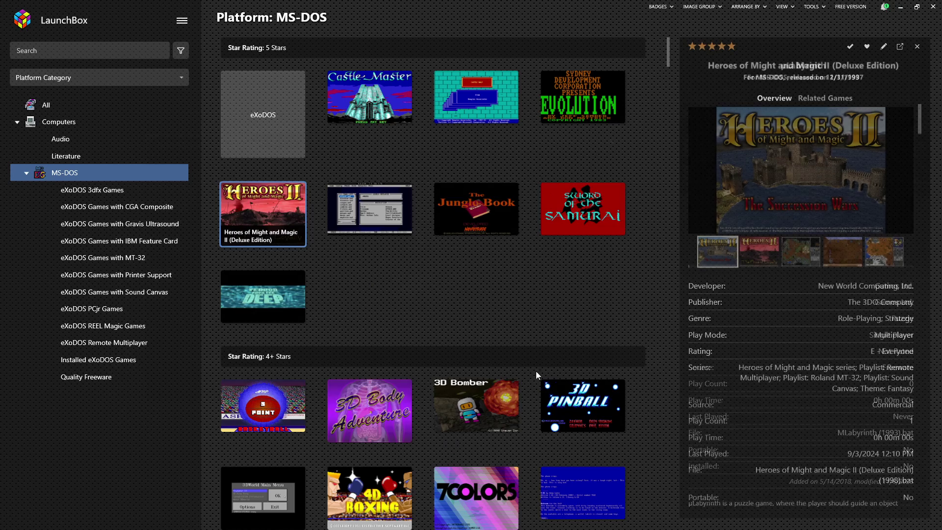
- Accept the Heroes of Might and Magic II install and 1.2GiB download, then select the castle
click(396, 356)
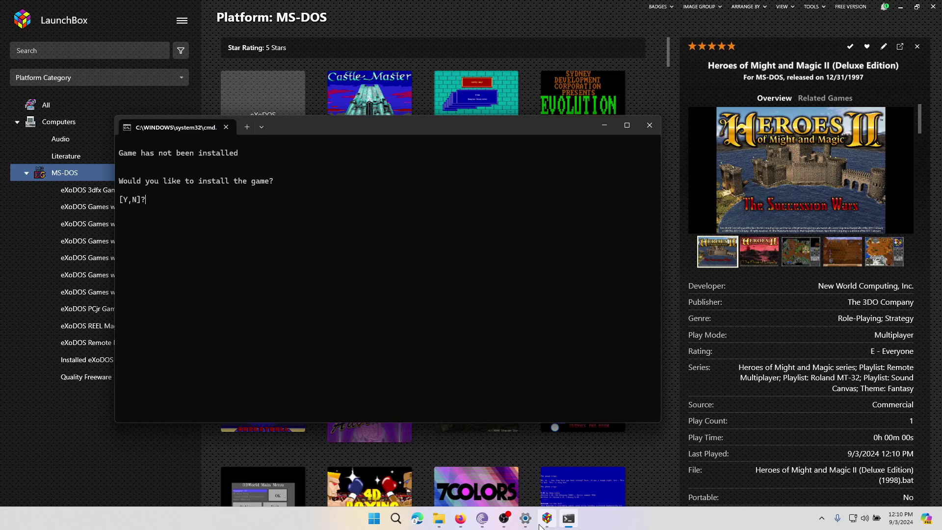
key(y)
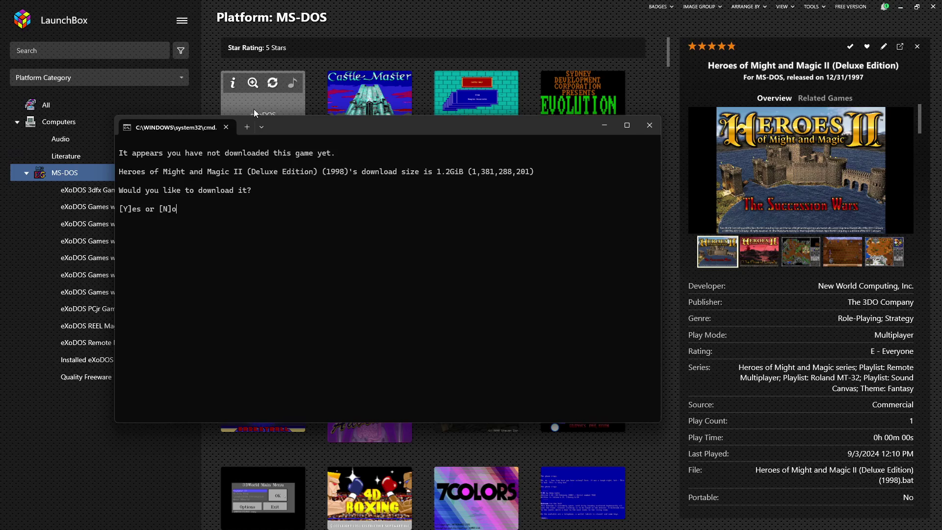
text(y)
key(Return)
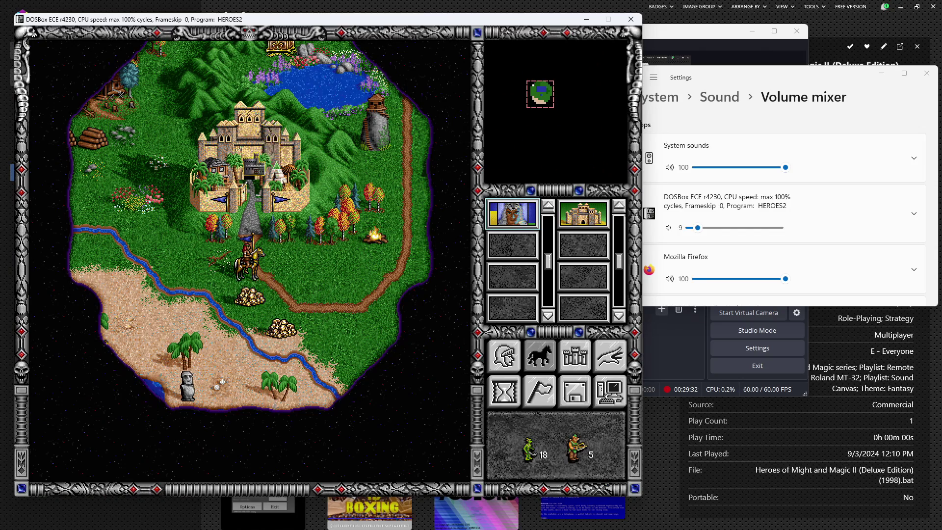
click(255, 162)
- Enter the castle and check the Captain's Quarters and Adobe build costs
click(240, 240)
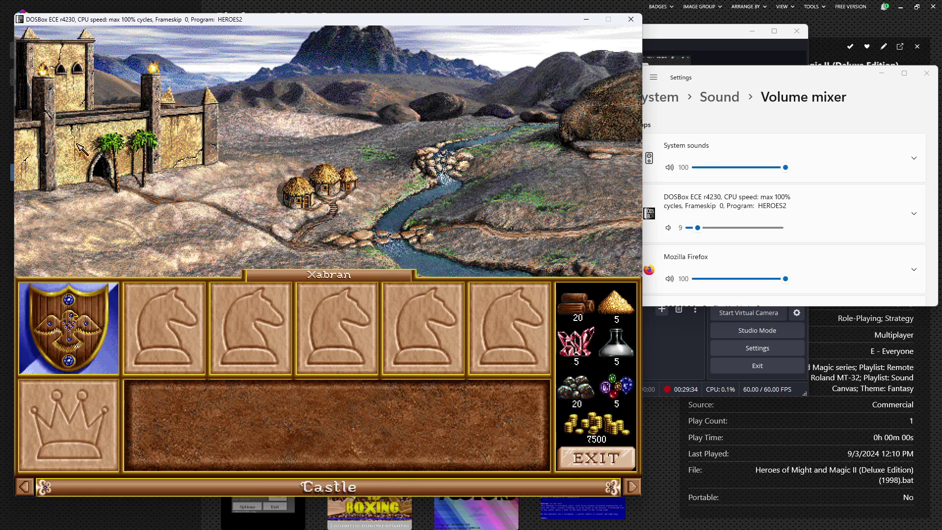
click(177, 74)
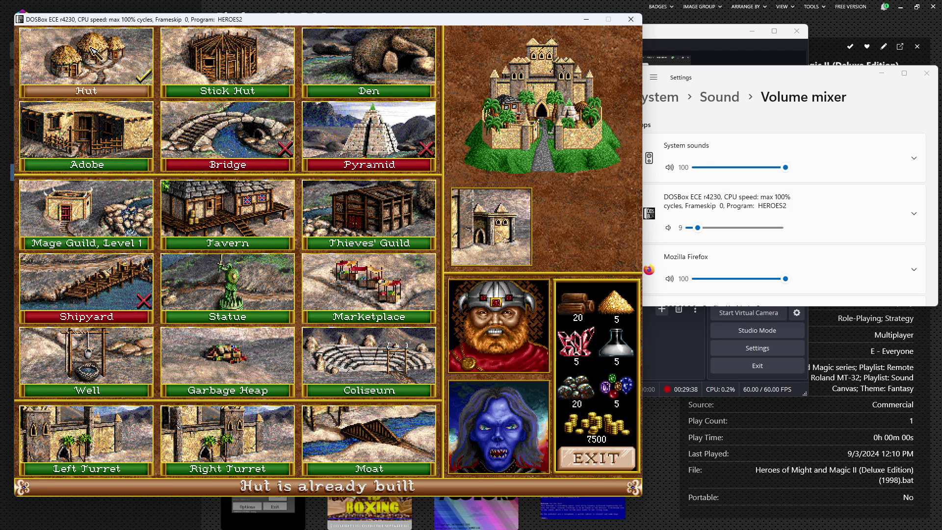
click(490, 224)
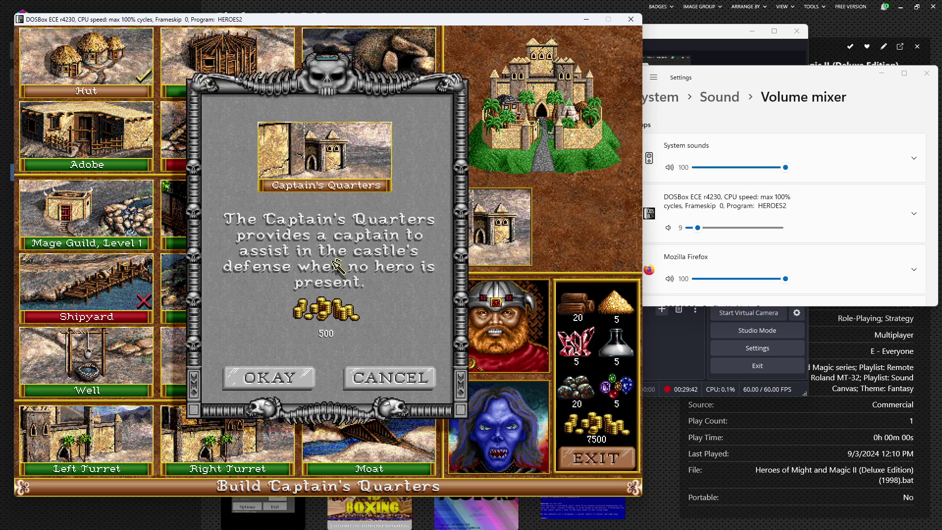
click(393, 385)
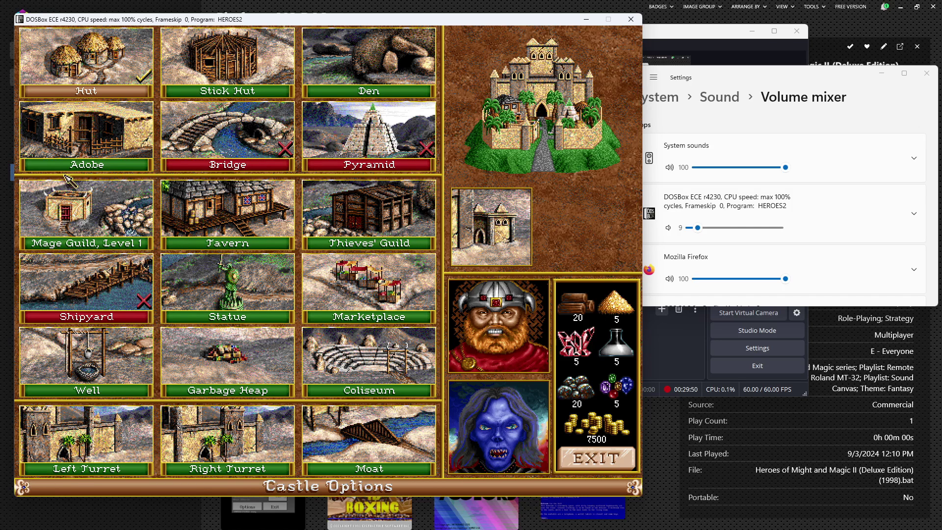
click(104, 132)
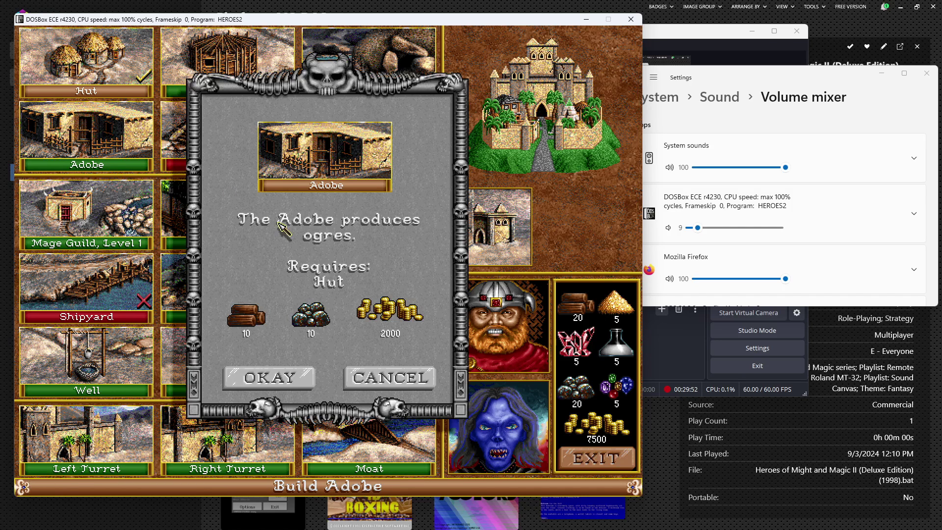
click(388, 377)
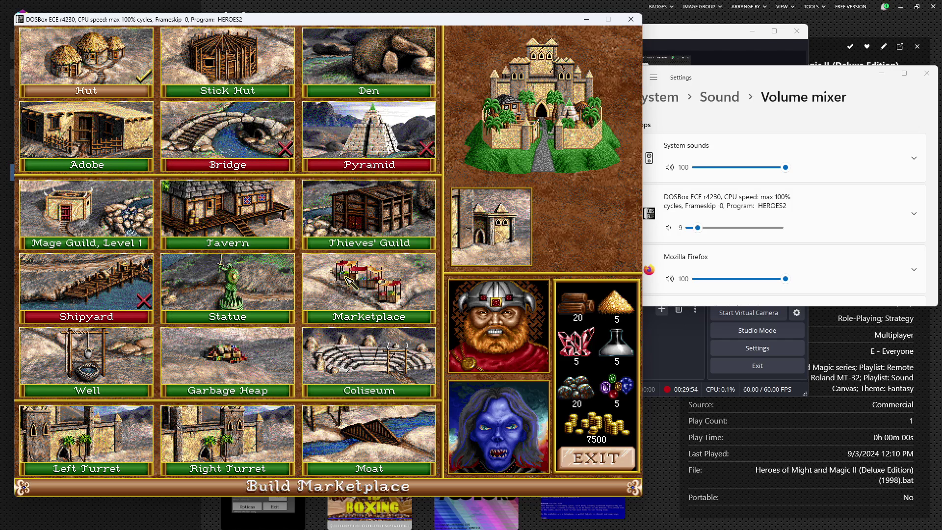
- Check the Stick Hut and Den costs, returning to the Den build offer
click(248, 53)
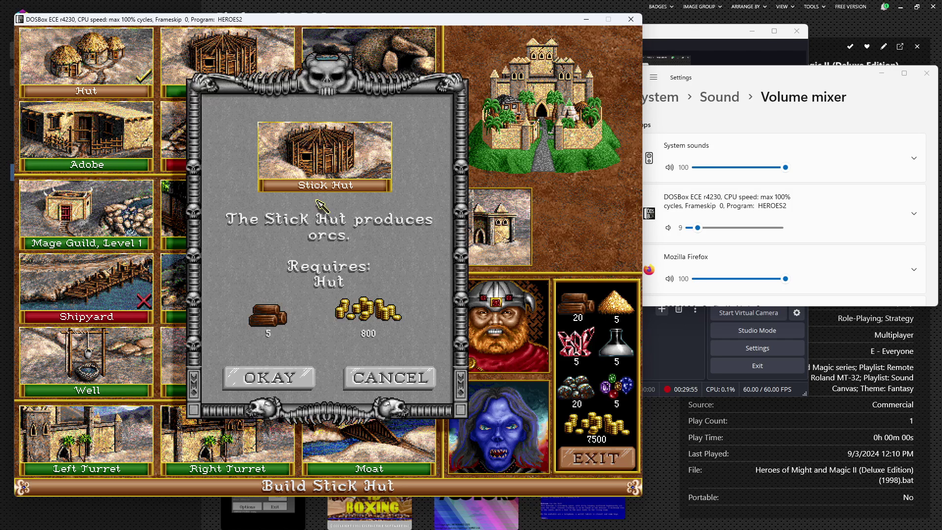
click(405, 377)
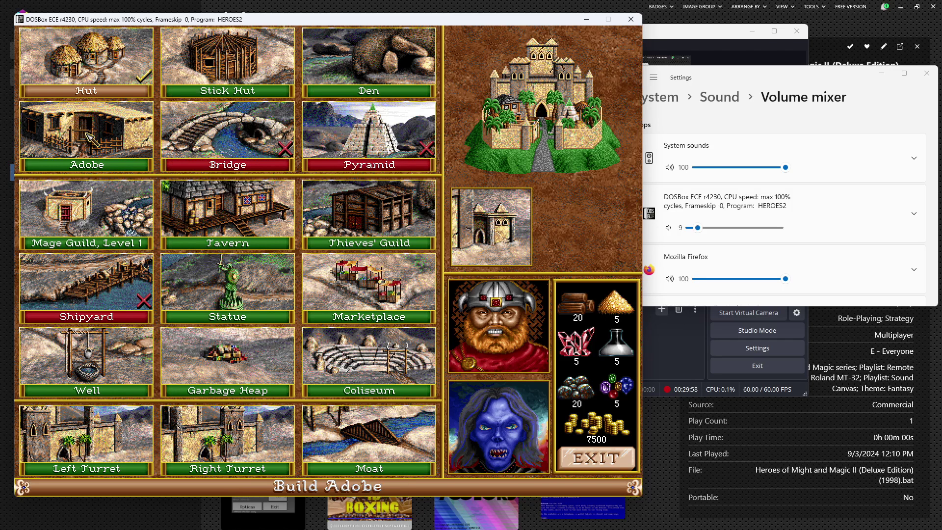
click(375, 74)
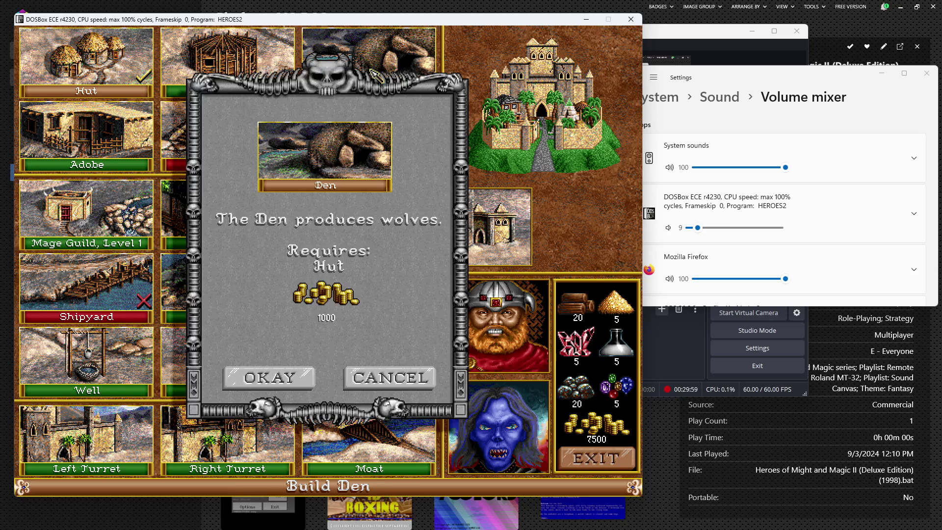
click(407, 379)
click(355, 48)
- Build the Den and recruit the maximum 10 goblins
click(287, 386)
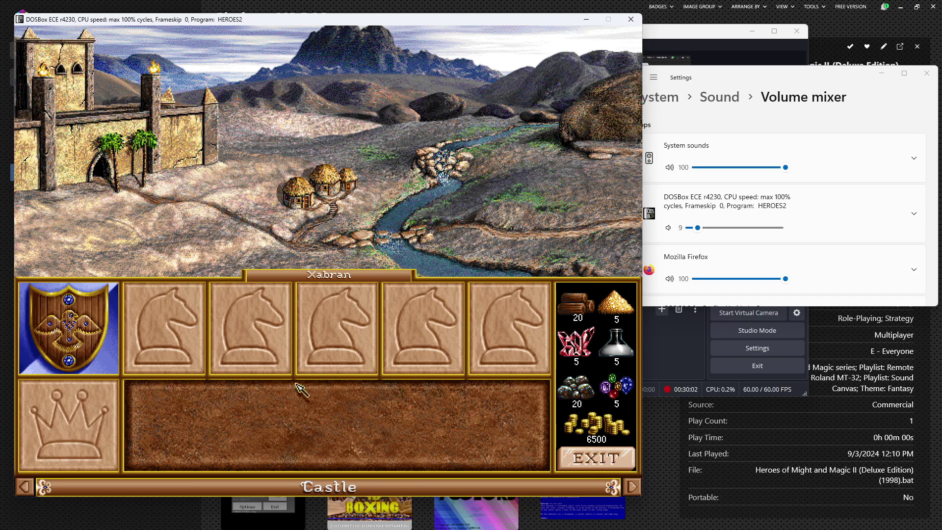
click(324, 193)
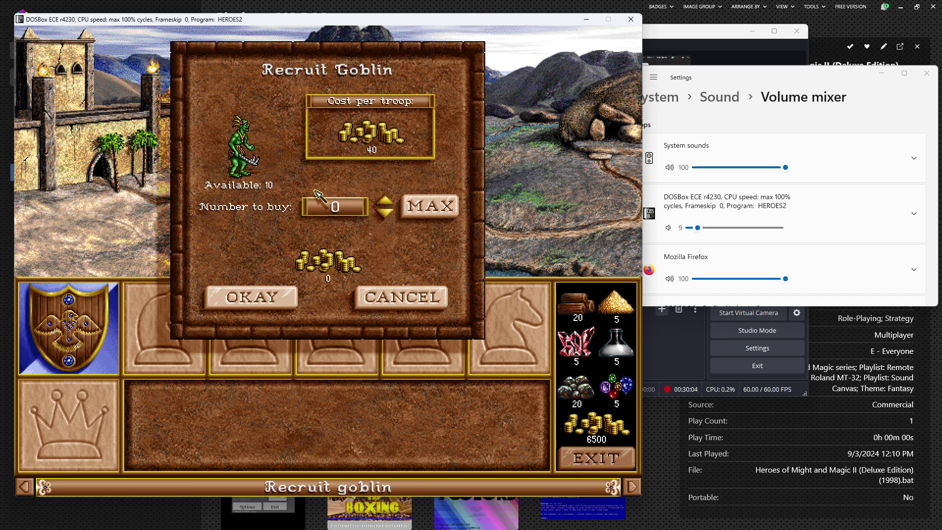
click(427, 206)
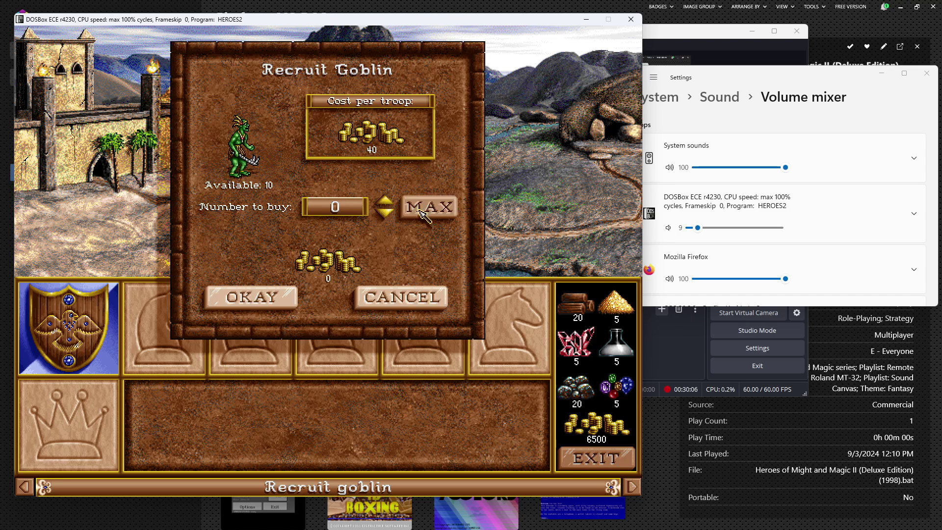
click(280, 300)
- Recruit Crag Hack, merge the garrison's 10 goblins into his army, and leave town
click(109, 131)
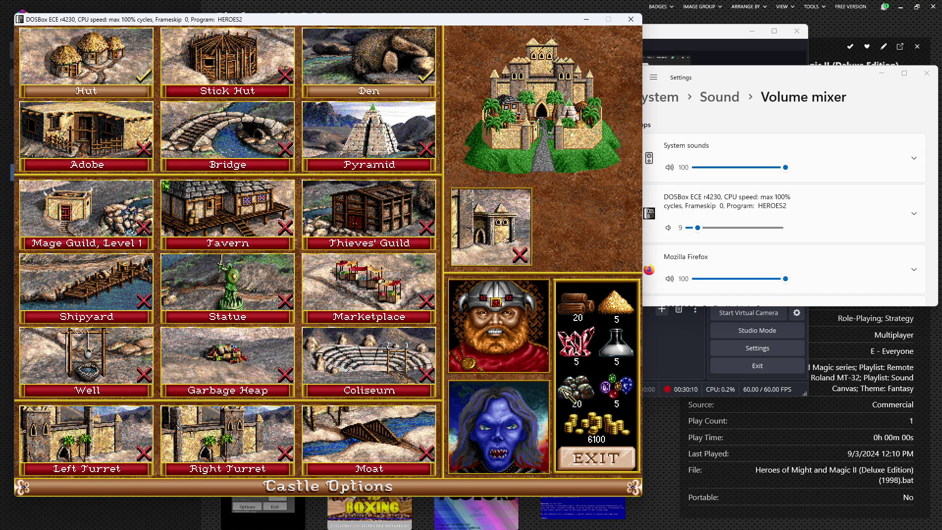
click(520, 352)
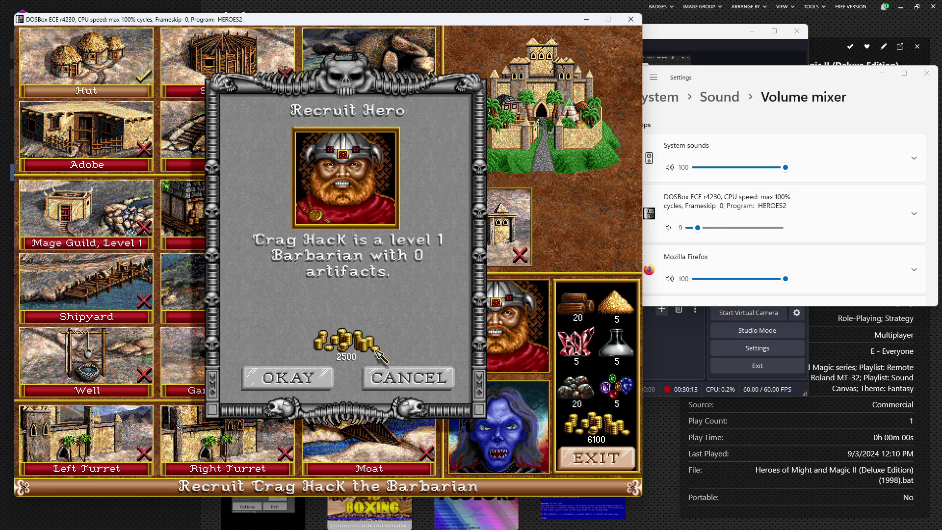
click(283, 383)
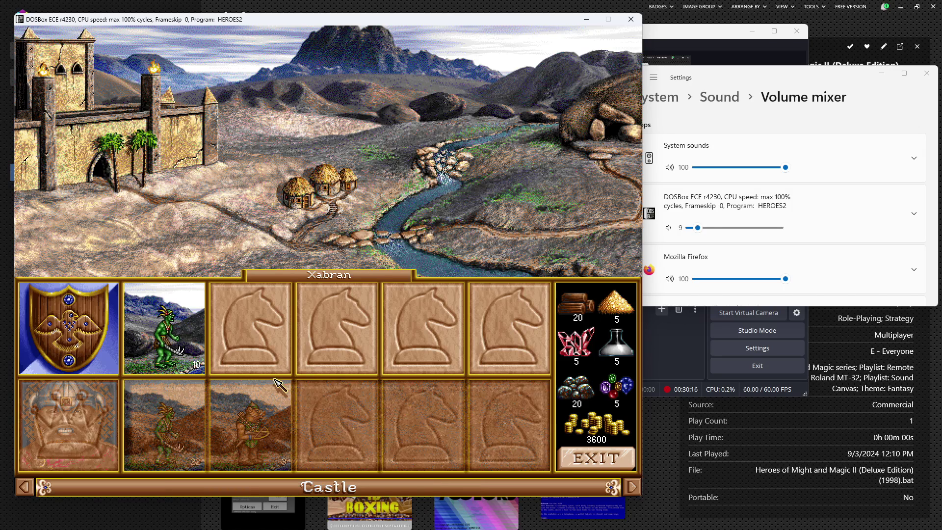
click(165, 328)
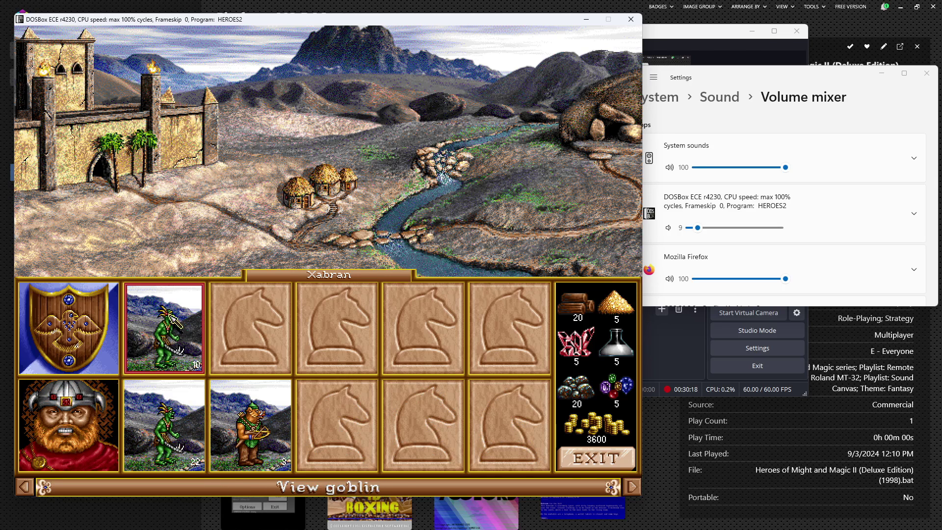
click(164, 425)
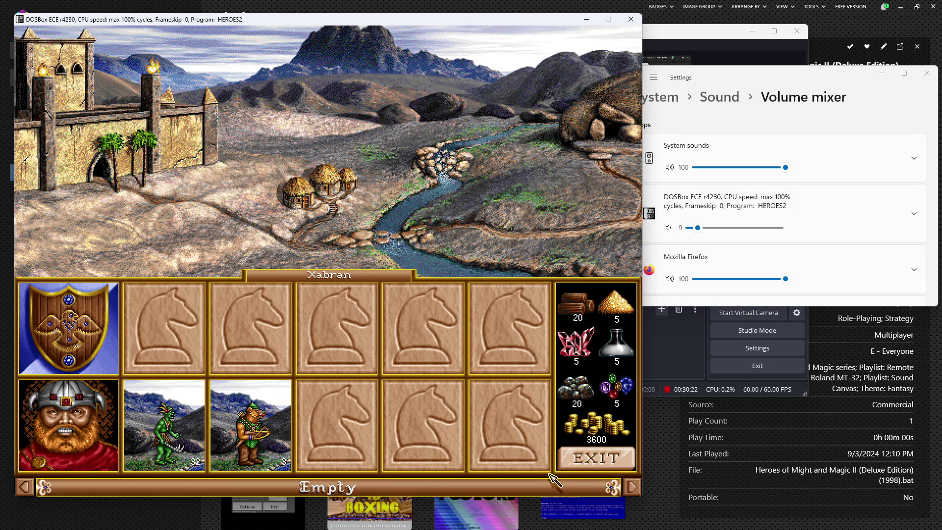
click(574, 457)
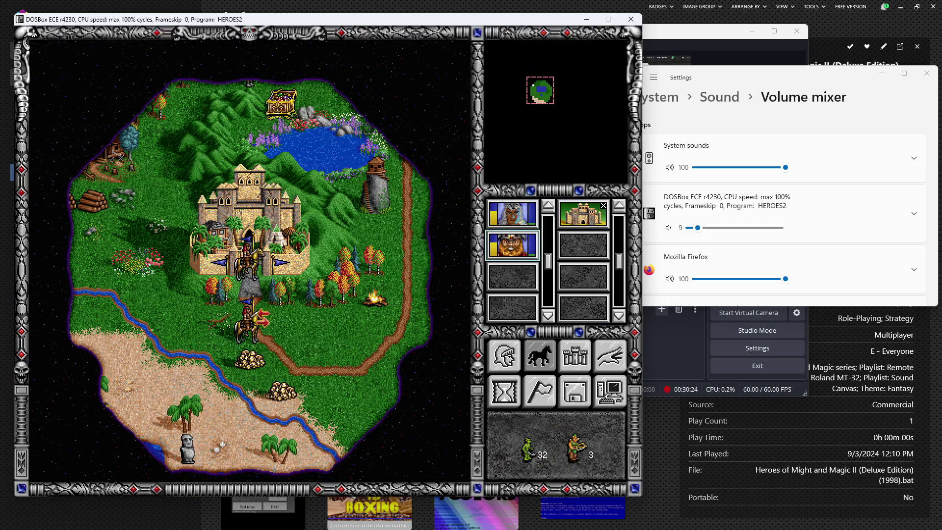
- Review Crag Hack's hero details and meet Ergon to compare both heroes' armies
click(520, 243)
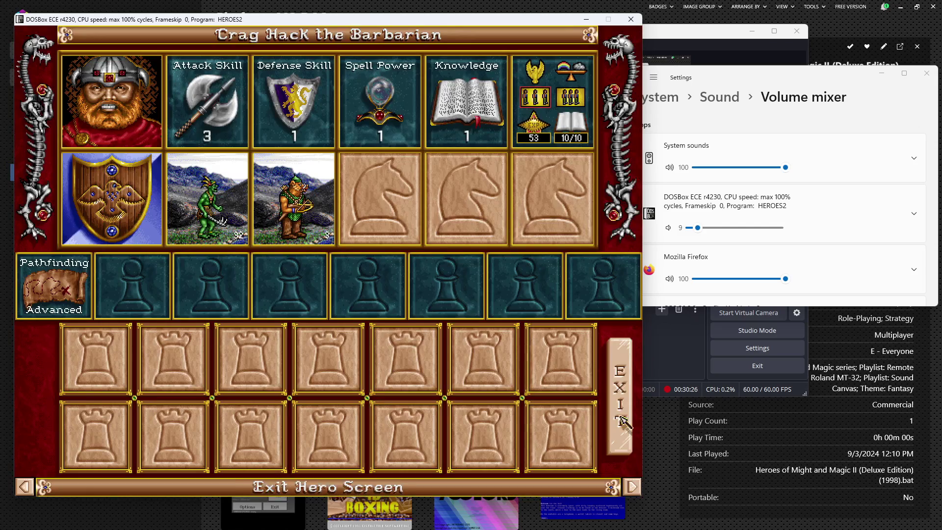
click(621, 388)
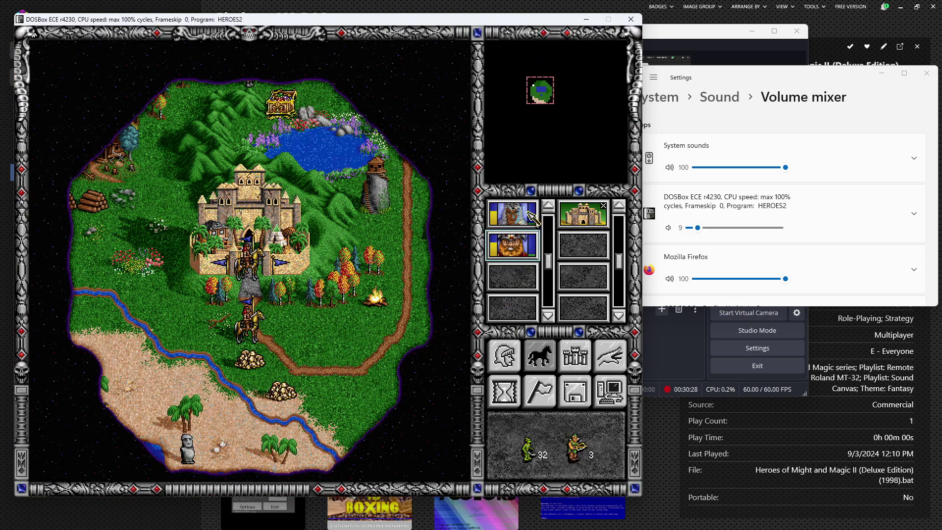
click(248, 322)
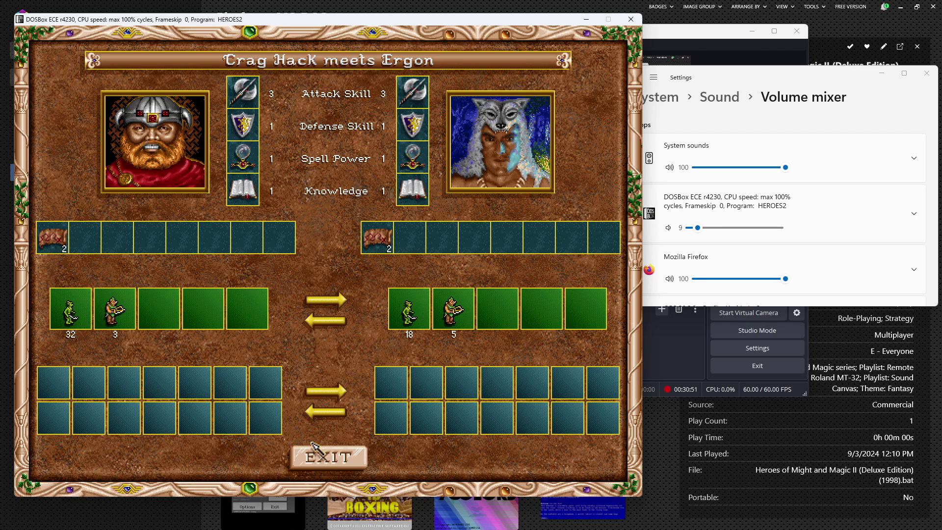
click(321, 456)
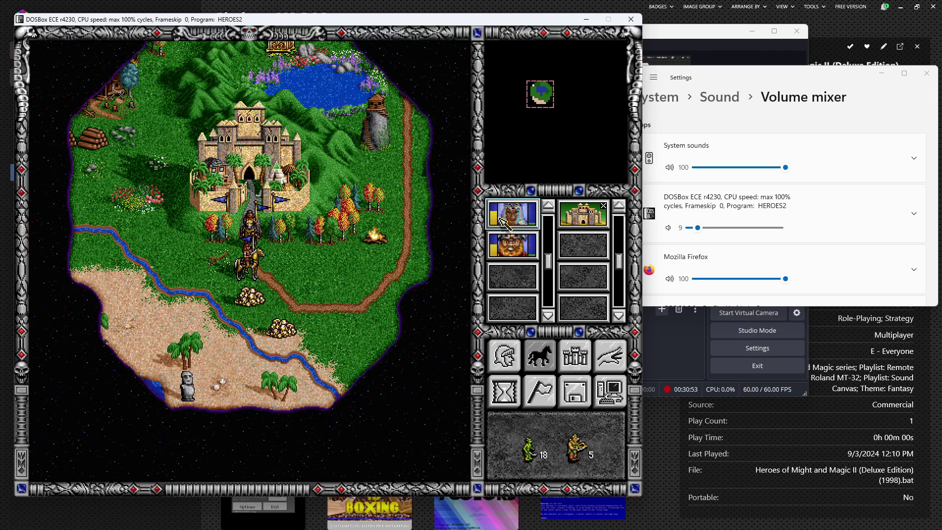
- Walk Ergon over the gold pile and the campfire, then on to the river bend
double_click(250, 298)
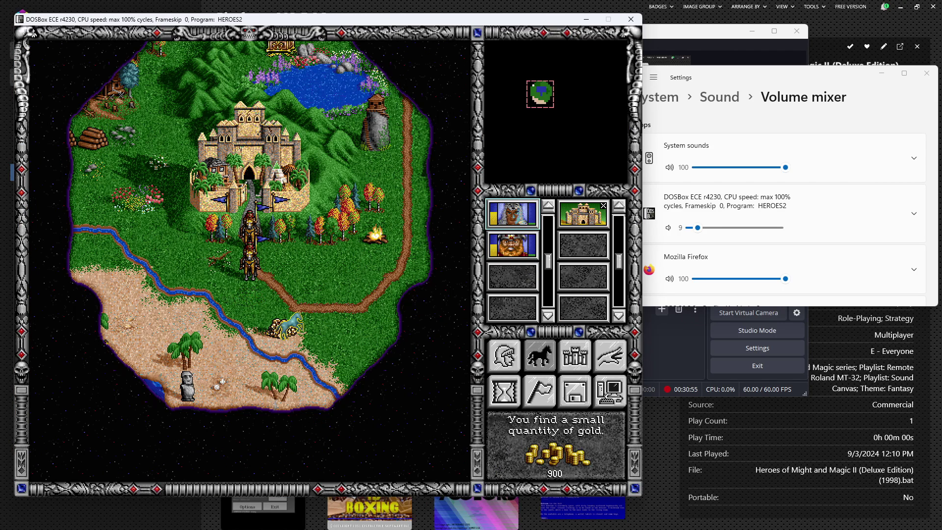
double_click(286, 327)
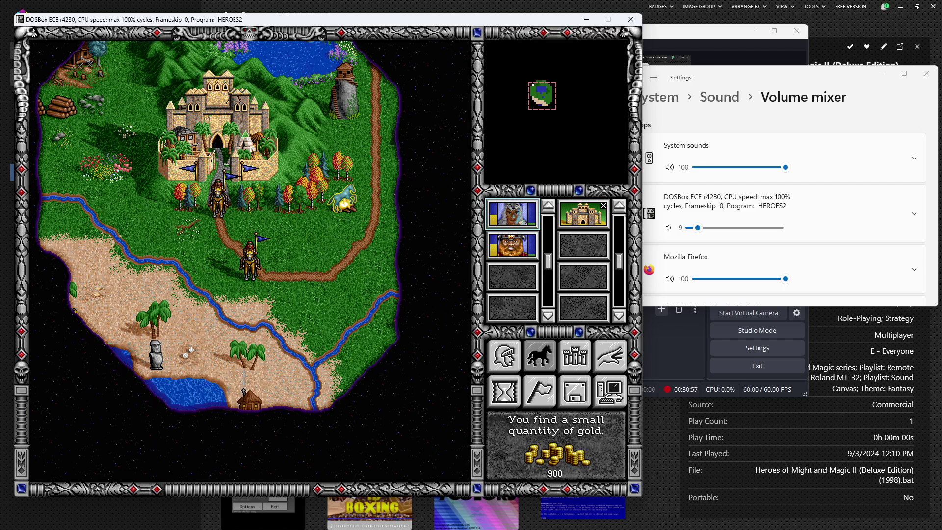
double_click(344, 201)
click(321, 299)
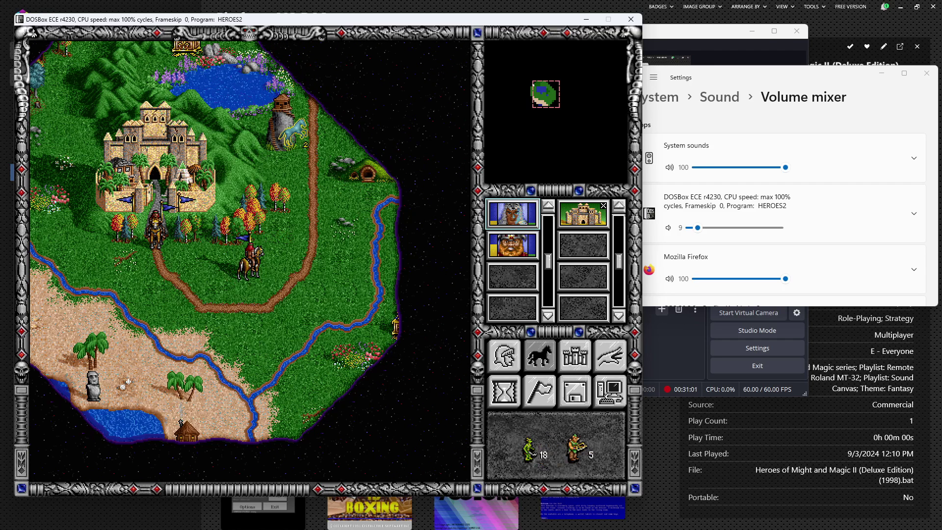
click(367, 205)
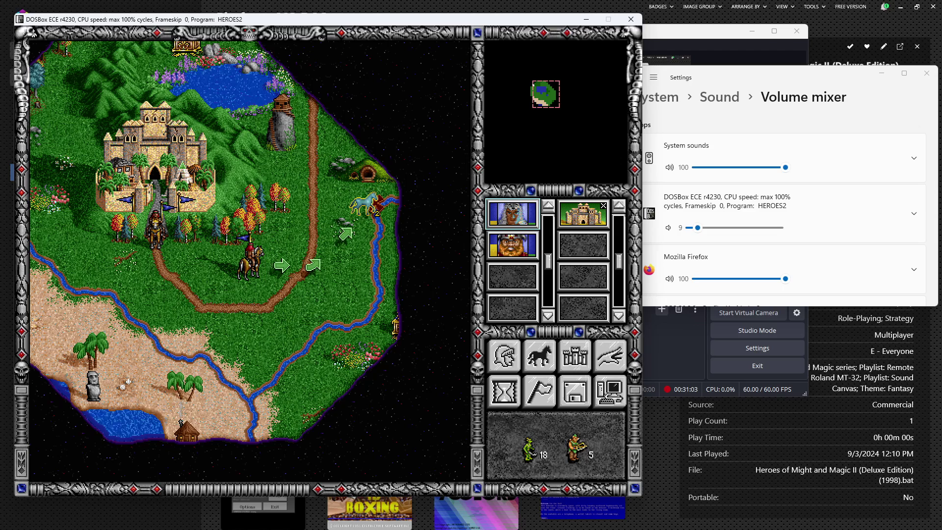
click(367, 205)
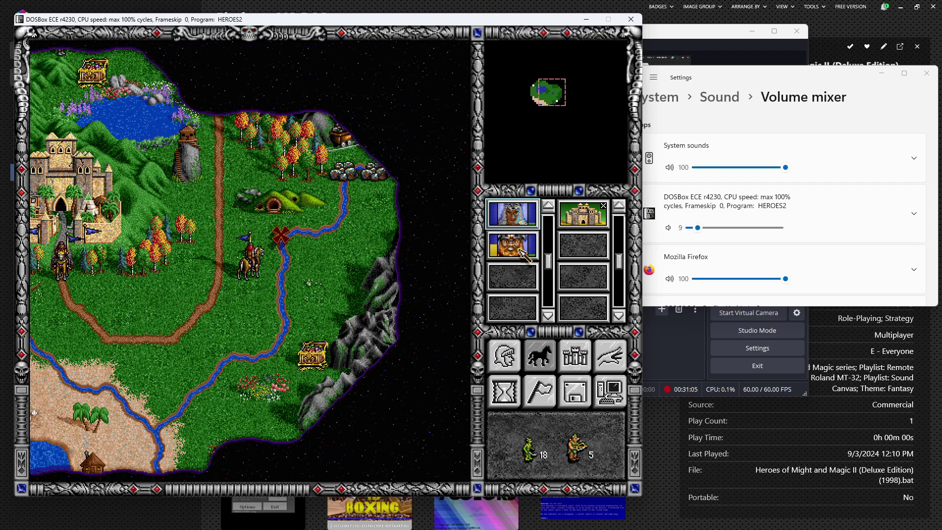
- Move Crag Hack west of the castle to collect the wood pile, targeting the sawmill next
click(521, 251)
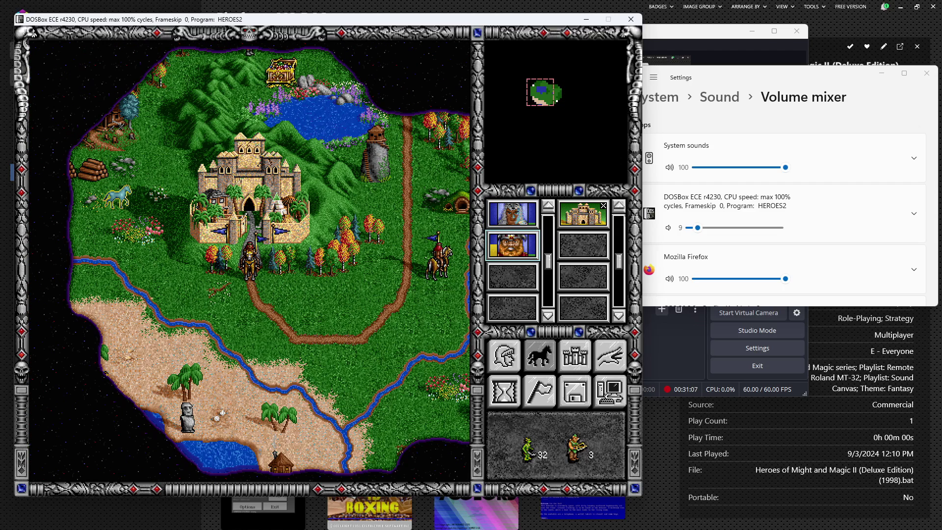
click(147, 231)
click(147, 231)
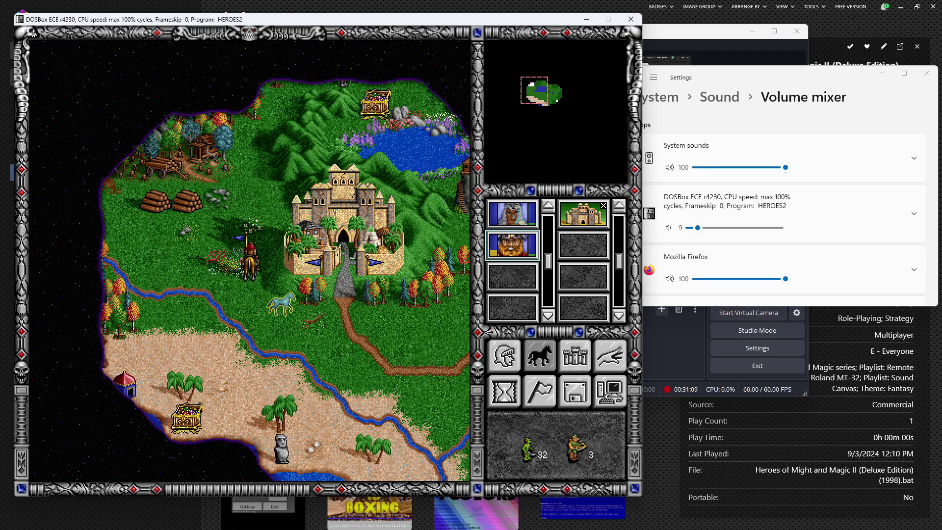
click(184, 195)
click(184, 196)
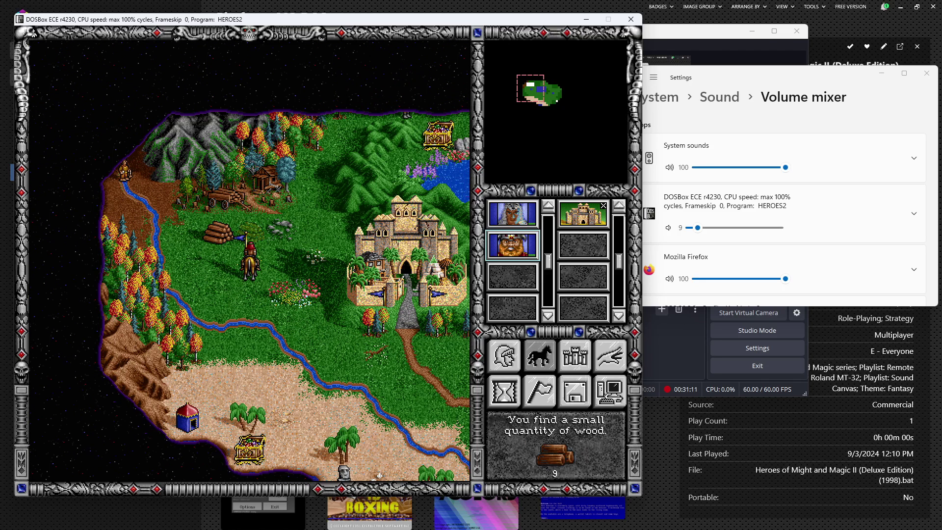
click(246, 200)
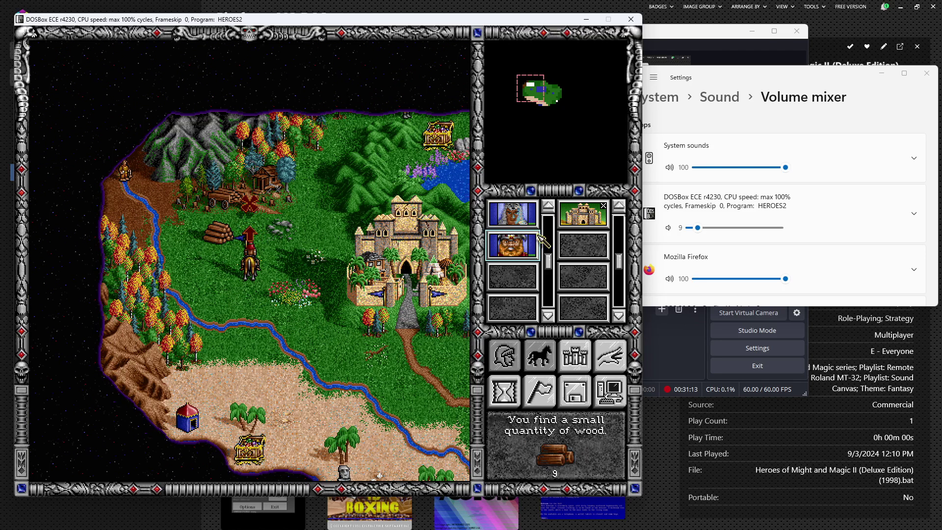
- End the turn to start Day 2 and walk Ergon to the lower treasure chest
click(507, 399)
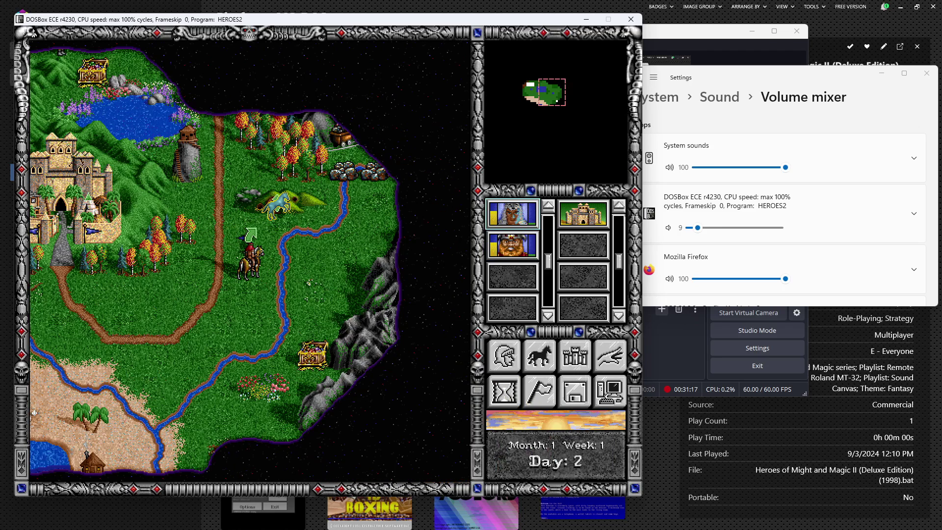
click(313, 358)
click(312, 359)
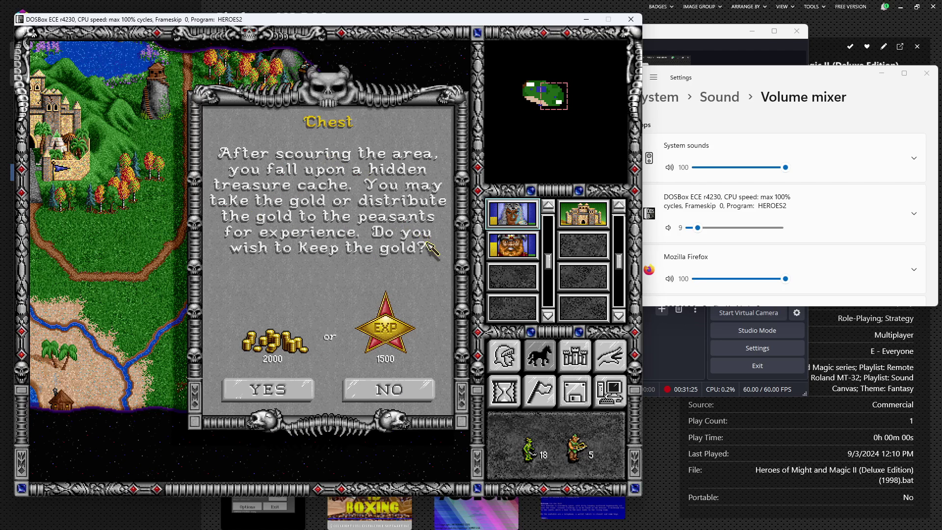
- Take 1500 experience from the chest, learn Basic Navigation, and recruit 36 halflings
click(397, 391)
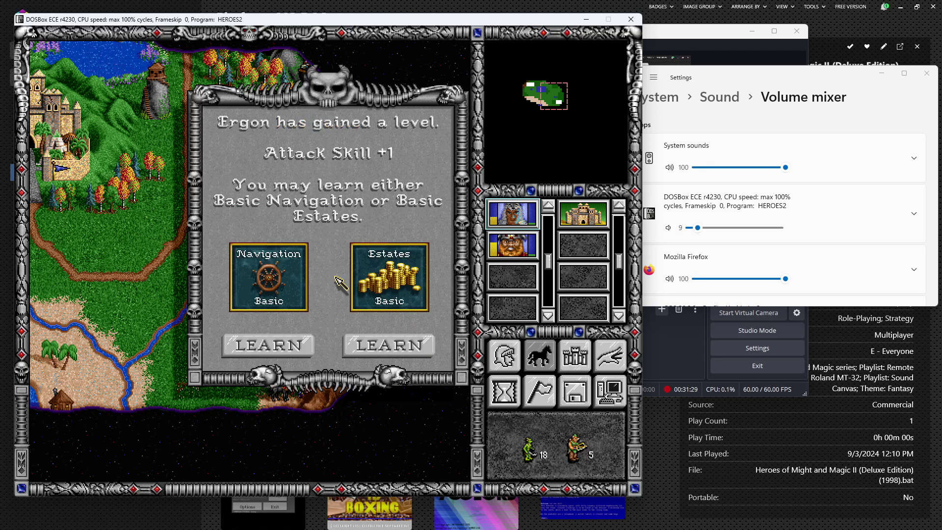
right_click(398, 294)
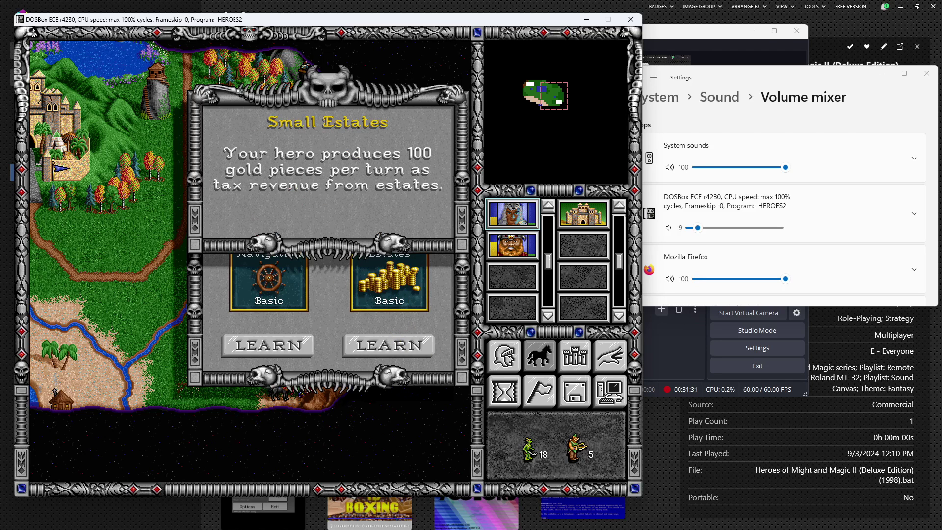
click(284, 350)
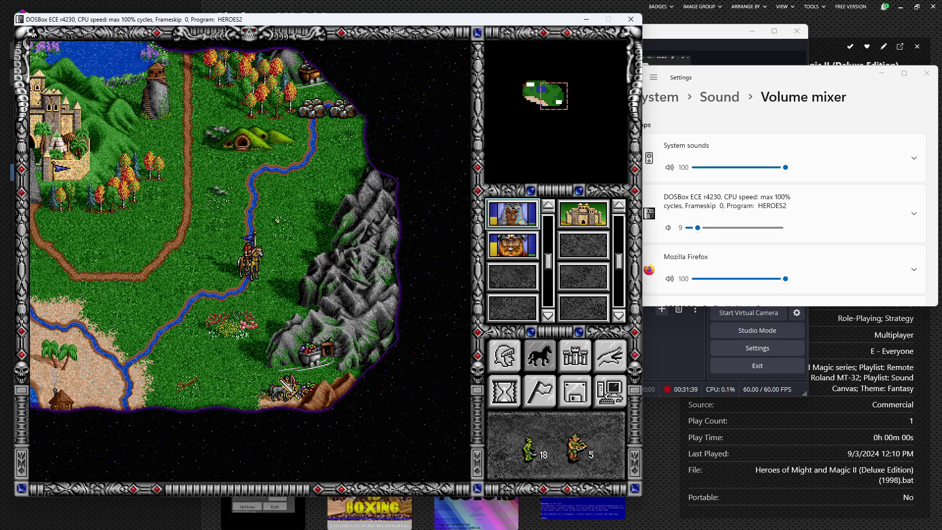
click(241, 143)
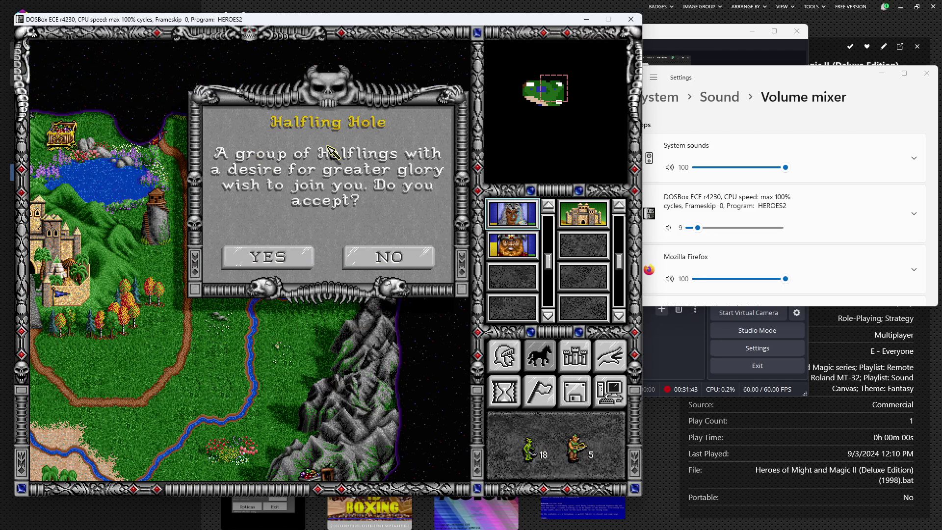
click(293, 262)
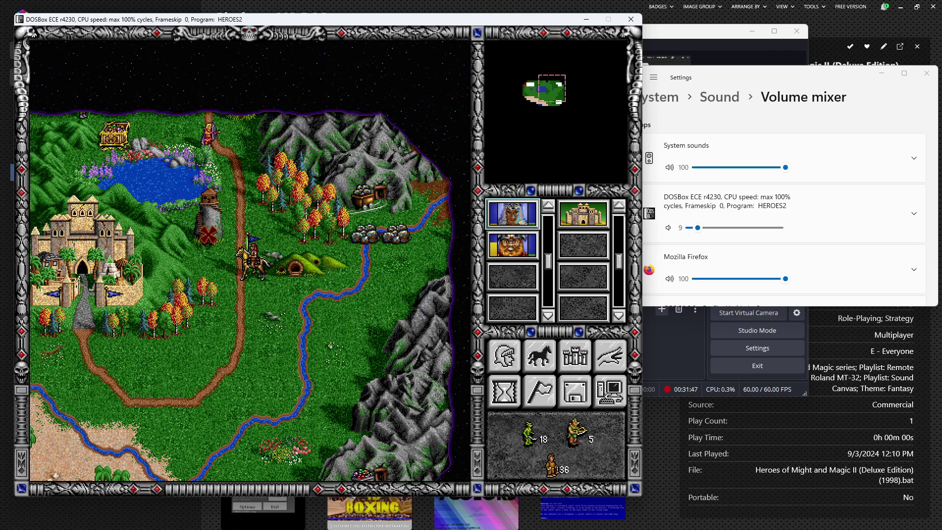
- Send Crag Hack to the sawmill to collect 9 wood, then plot paths onward
click(513, 246)
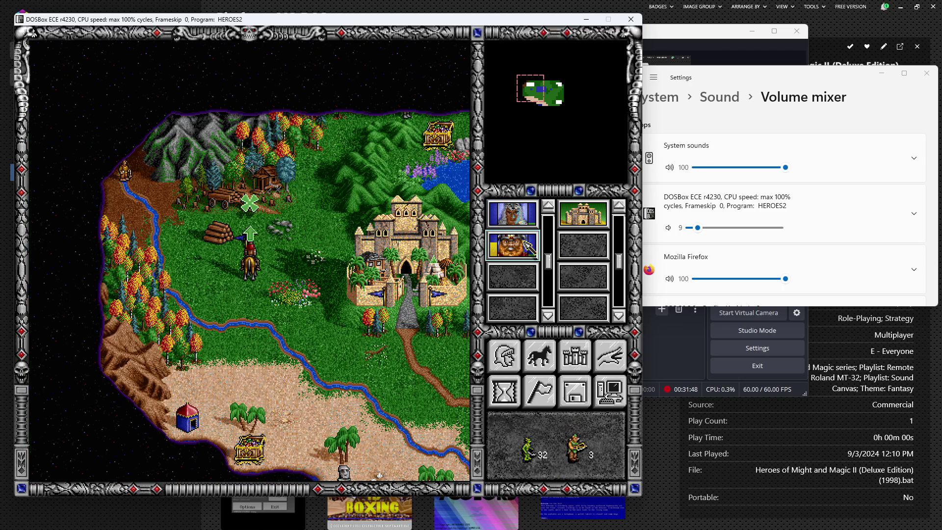
click(245, 196)
click(328, 301)
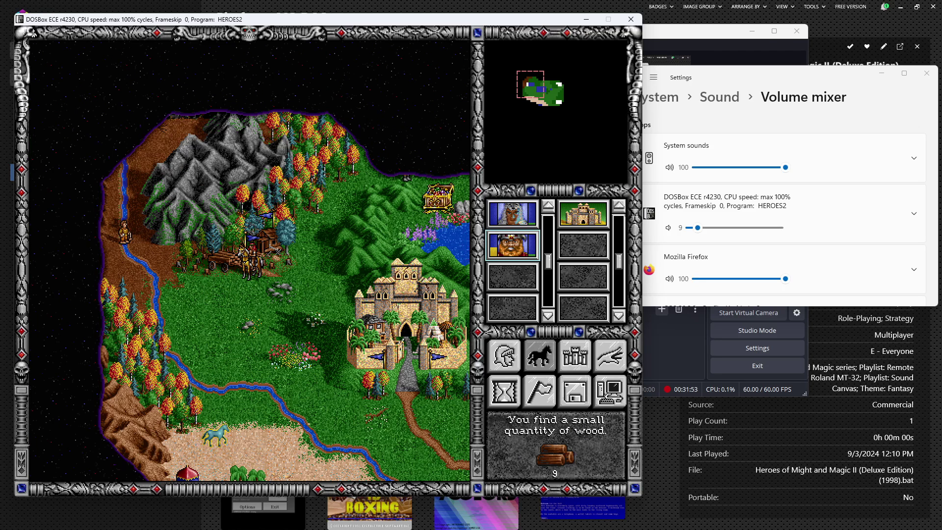
click(251, 420)
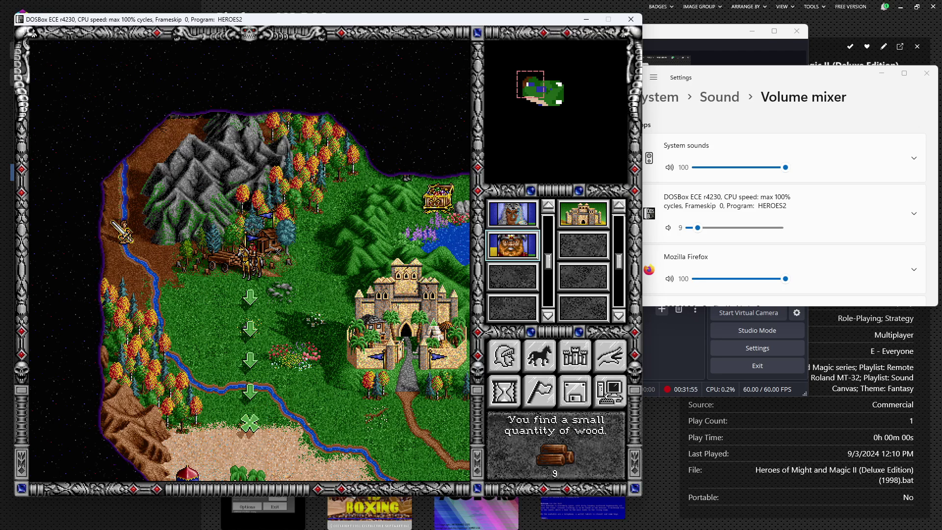
click(121, 231)
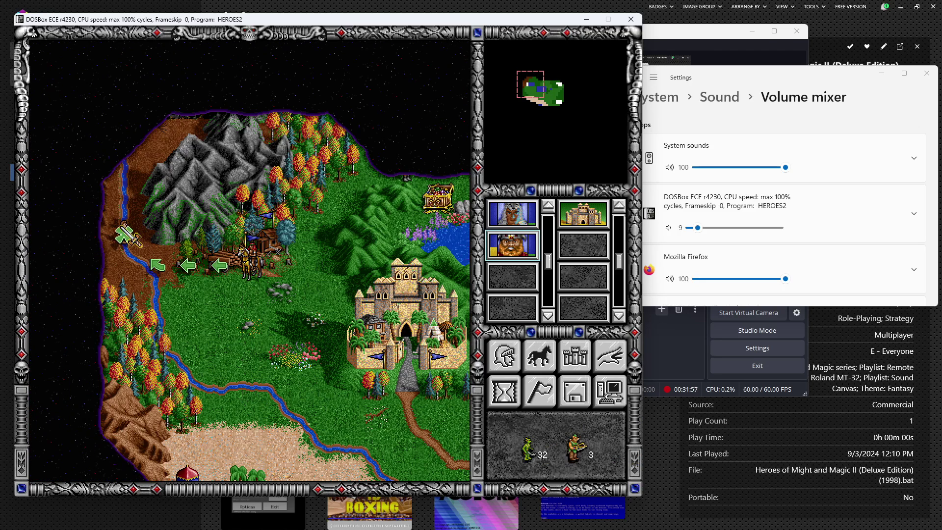
- Walk the hero south toward the tent and enter the Xabran castle town
mouse_move(380, 475)
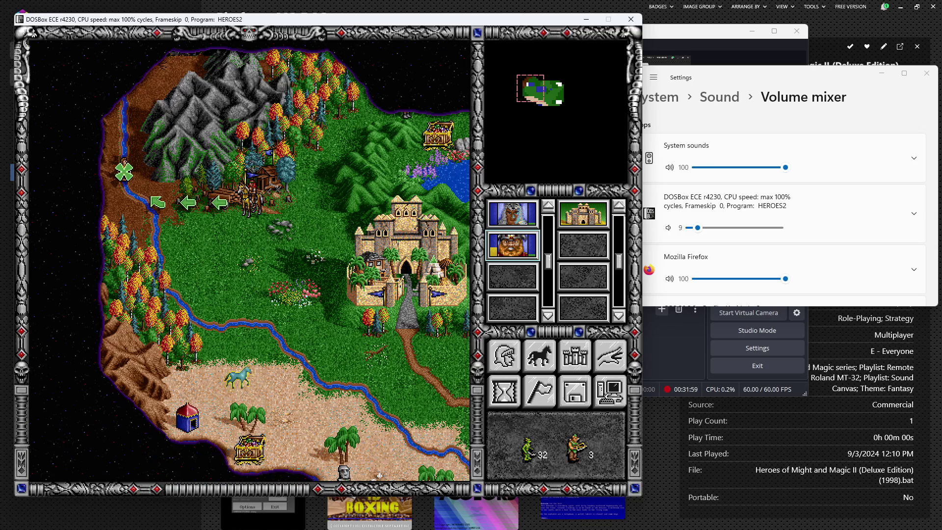
double_click(218, 422)
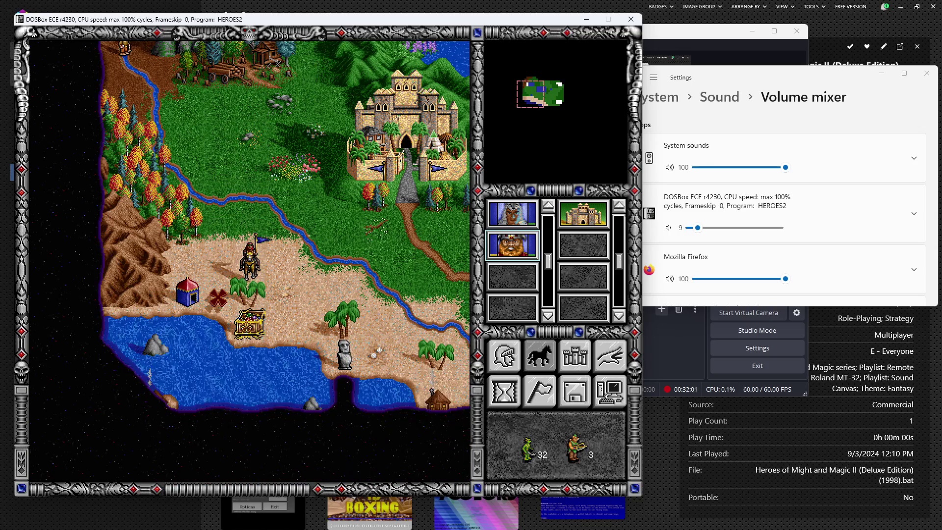
double_click(584, 214)
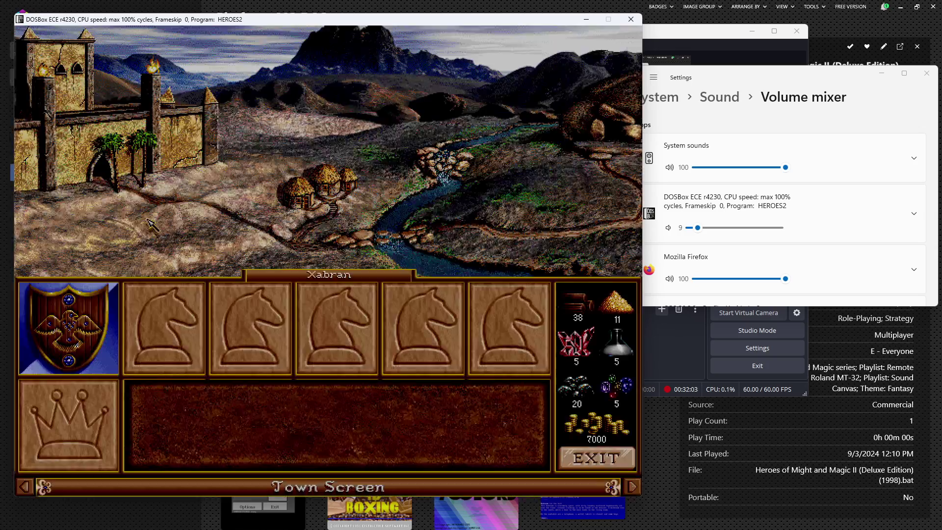
- Build a Stick Hut in Xabran, return to the map, and send the next hero toward the creature
click(118, 138)
click(235, 56)
click(301, 377)
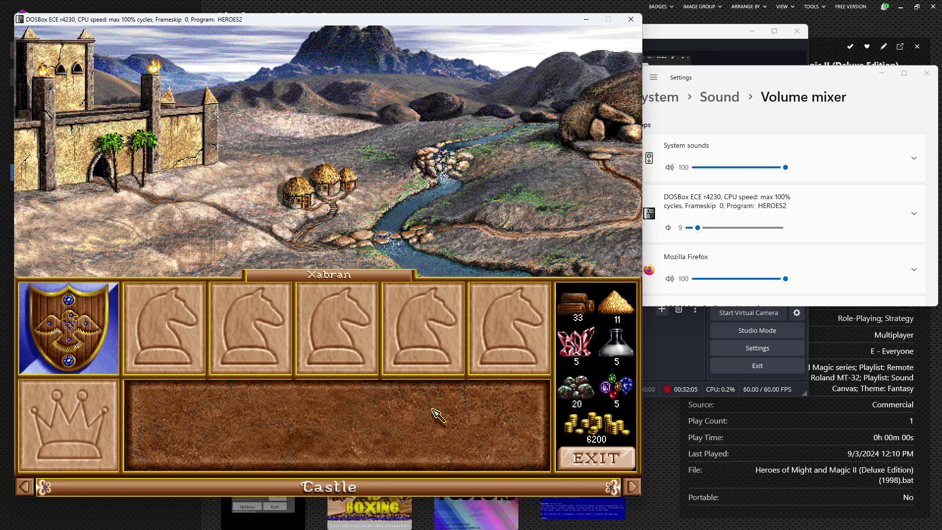
click(611, 462)
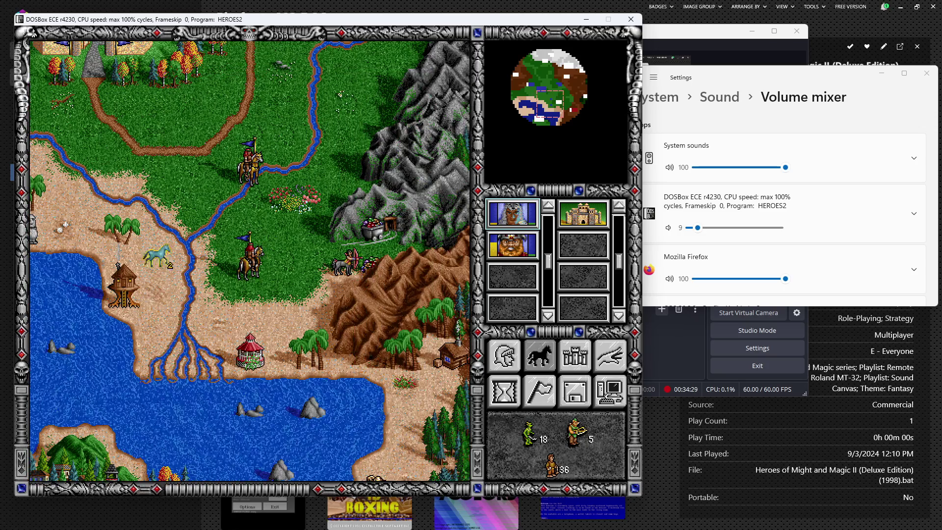
key(h)
key(m)
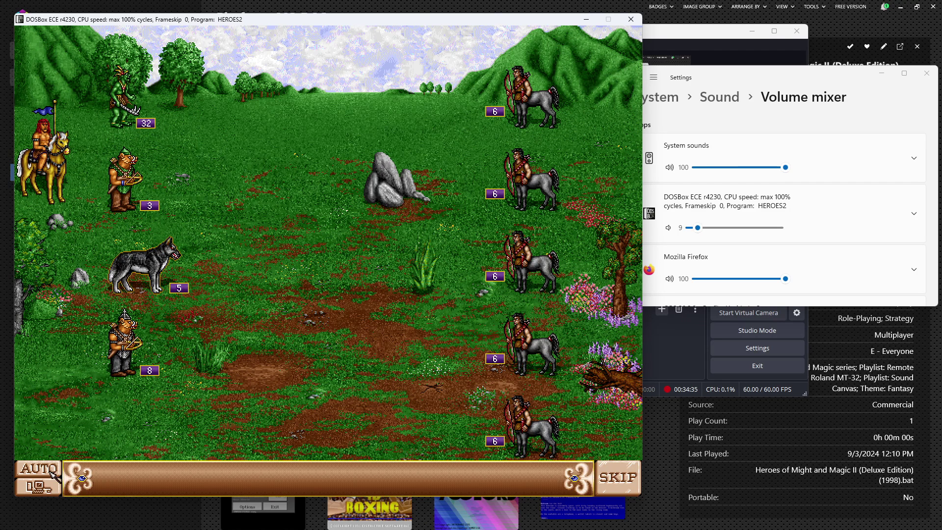
- Auto-resolve the centaur battle and dismiss the victory summary for 150 experience
click(36, 471)
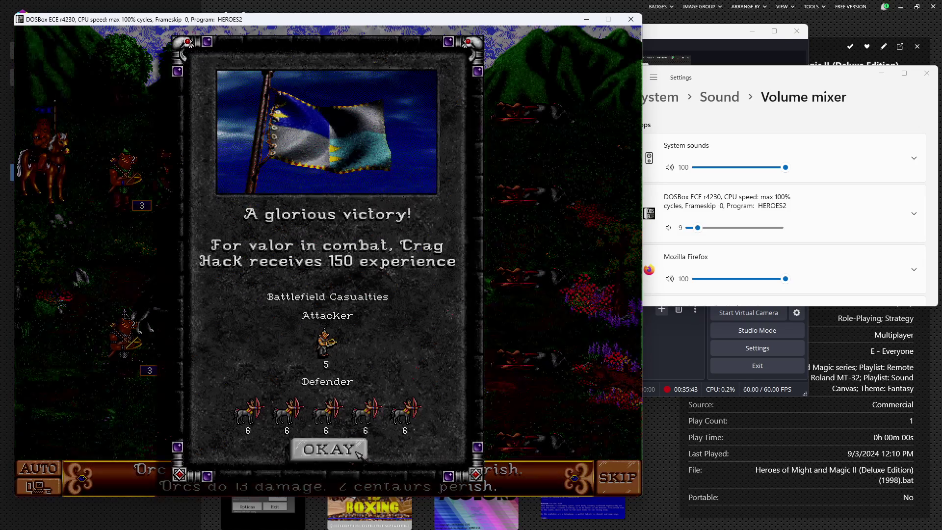
click(357, 452)
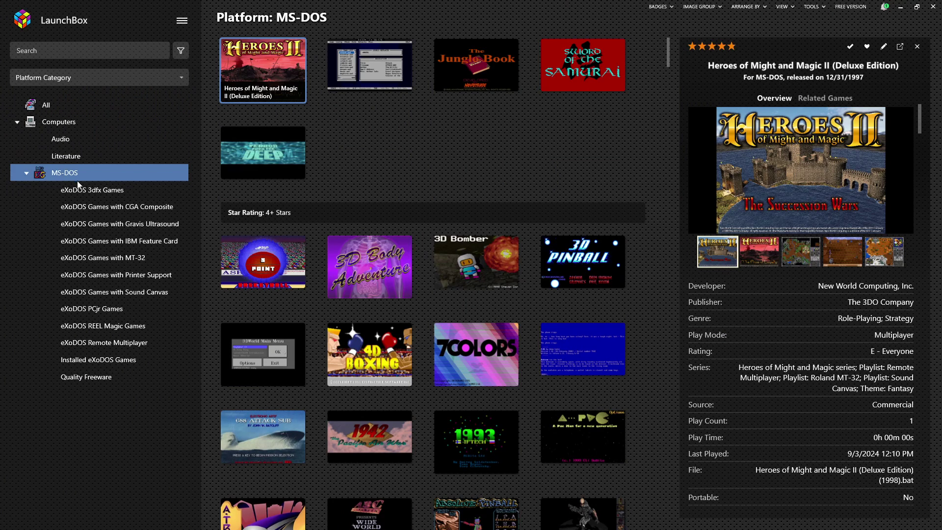
- Show the details of 1993 and Adventures of Beetlejuice: Skeletons in the Closet
scroll(441, 366, down, 2)
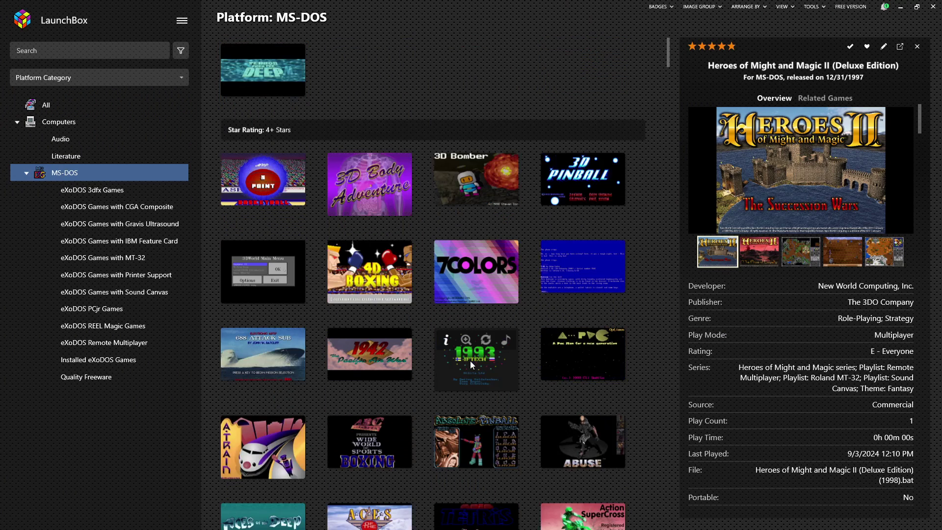
click(472, 361)
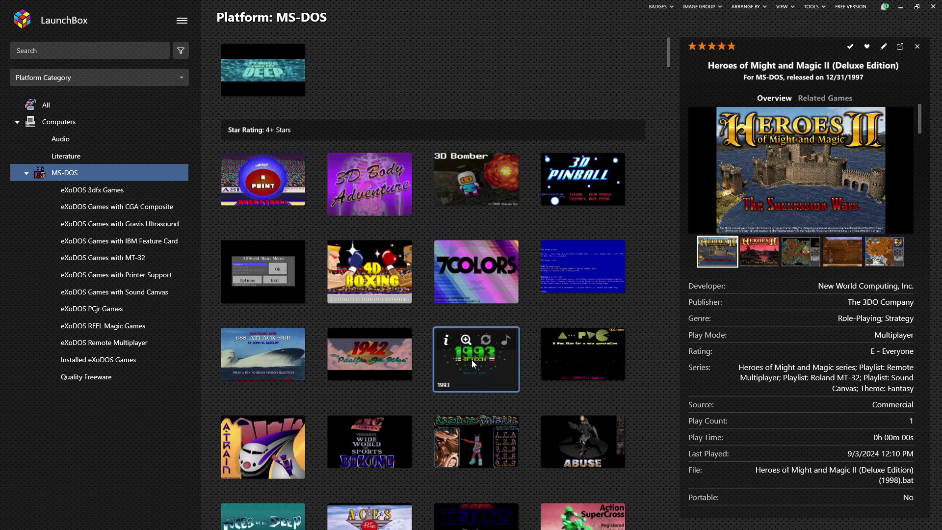
scroll(555, 296, down, 9)
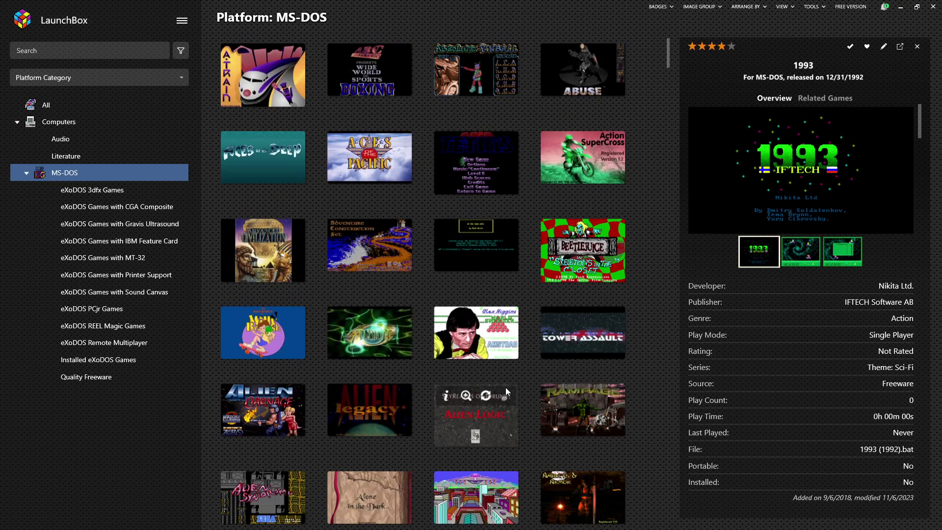
click(575, 277)
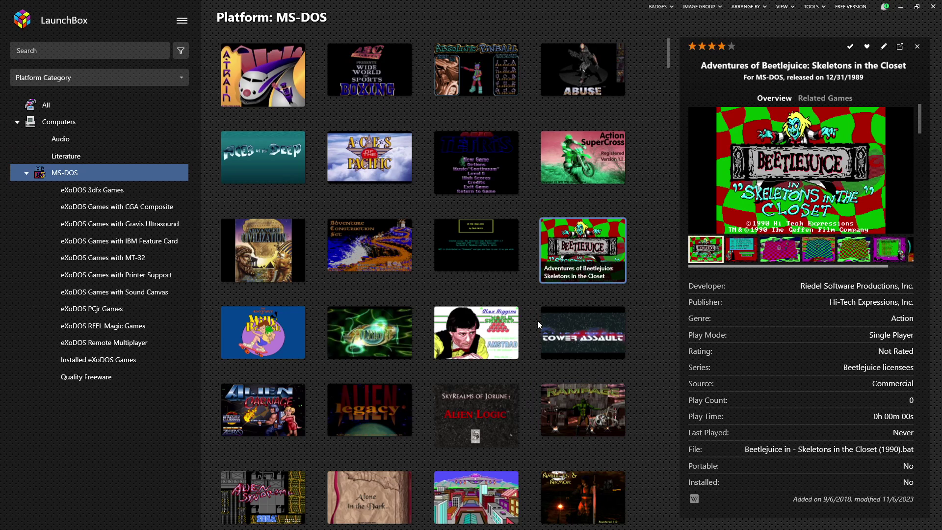
- Scroll further down the MS-DOS grid and show Alien Syndrome's details
scroll(439, 294, down, 2)
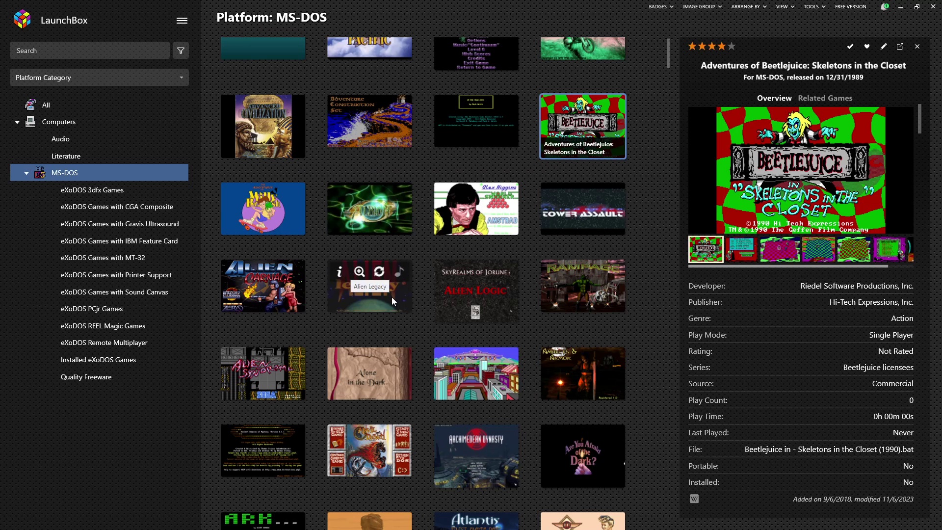
scroll(378, 360, down, 3)
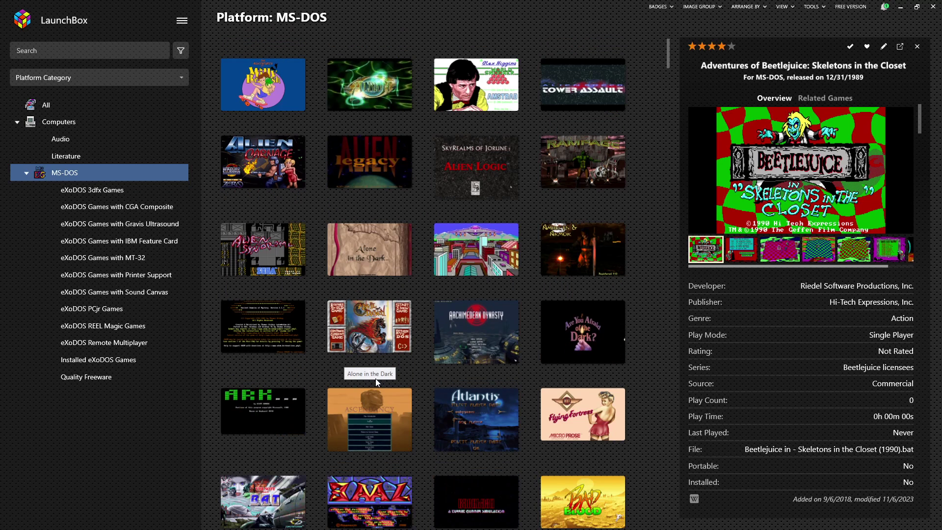
scroll(358, 393, down, 1)
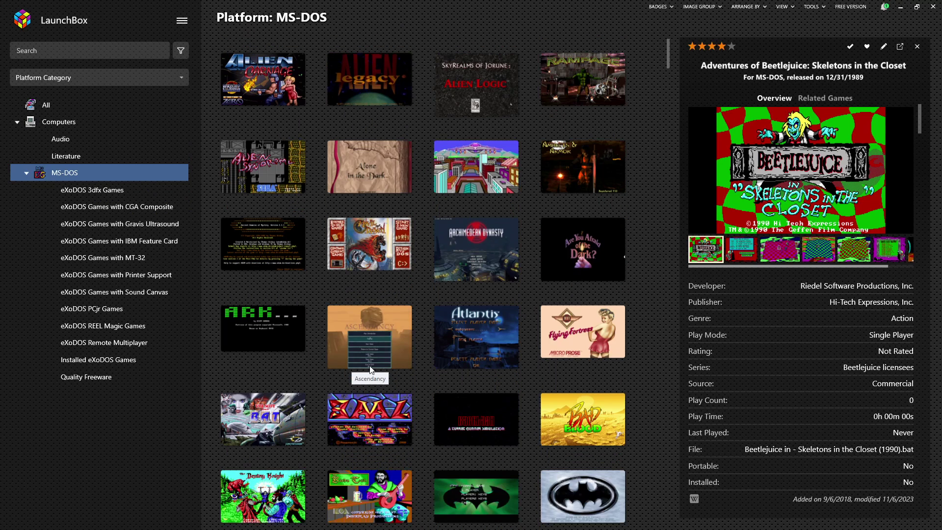
click(269, 177)
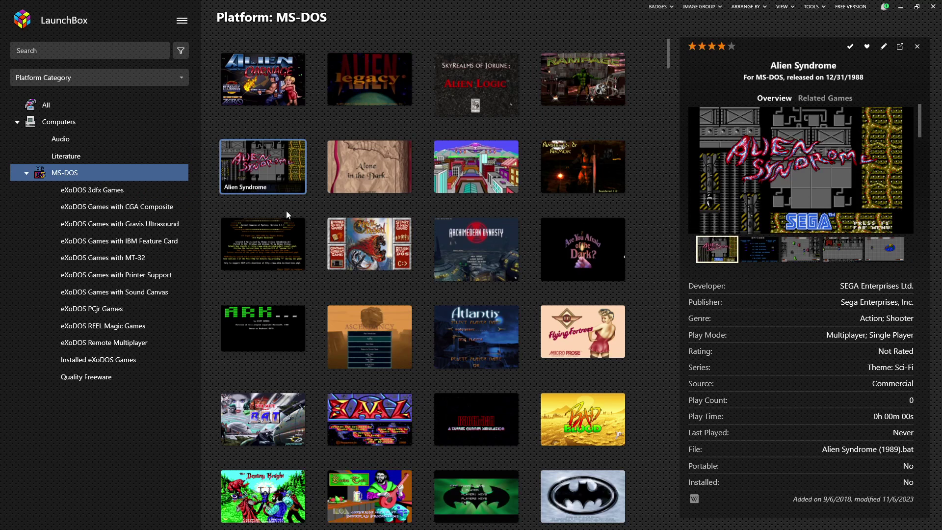
- Scroll deeper into the library and peek at a game's context menu before closing it
scroll(553, 357, down, 5)
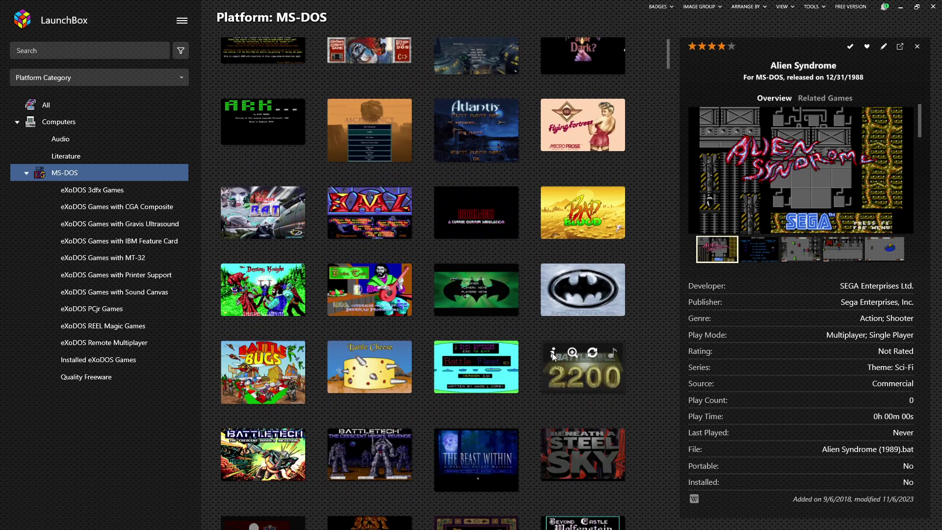
scroll(546, 355, down, 3)
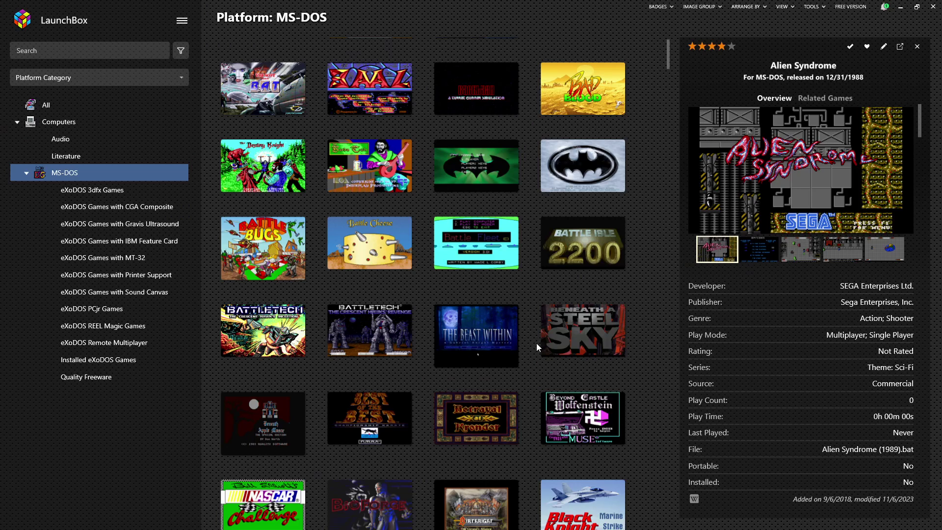
scroll(535, 345, down, 9)
scroll(531, 346, down, 2)
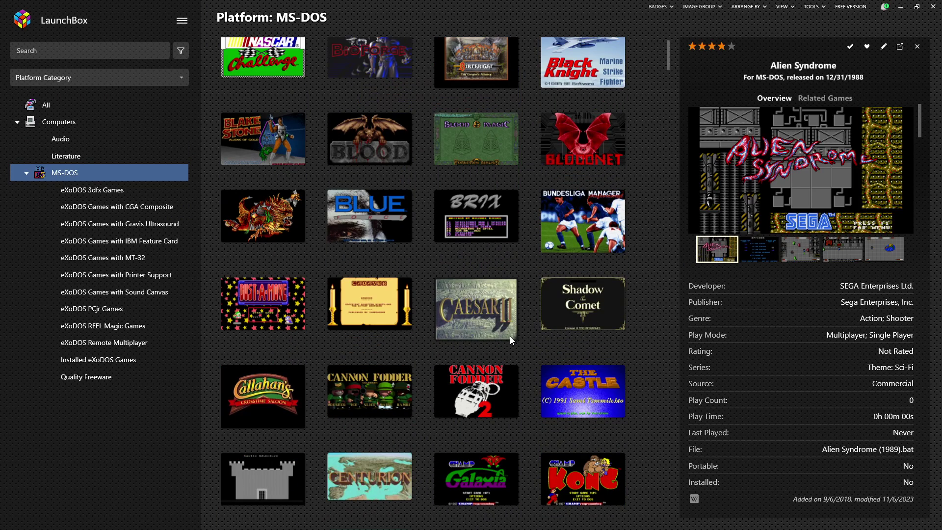
scroll(420, 396, down, 2)
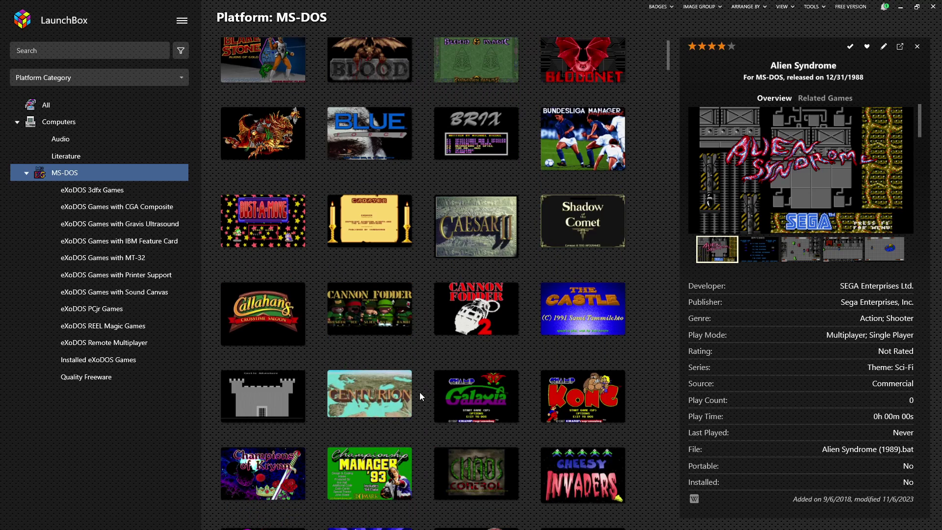
scroll(417, 388, down, 3)
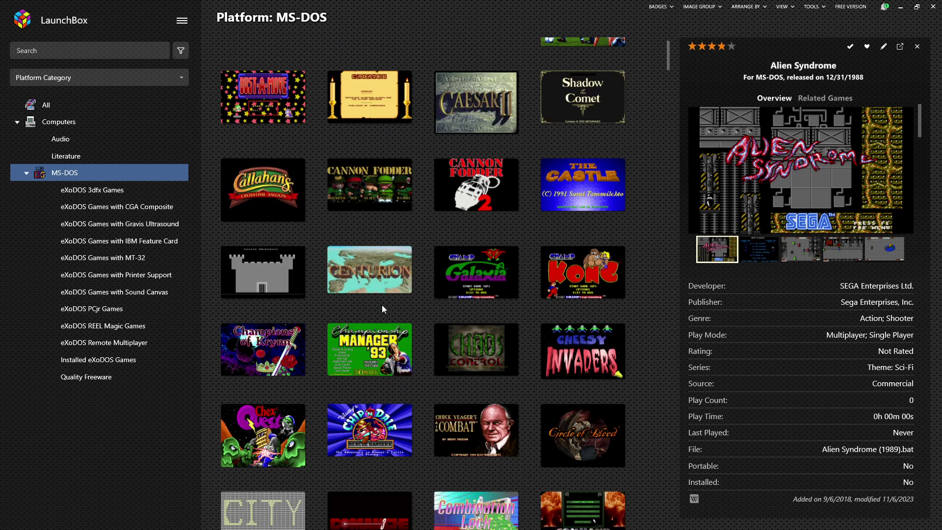
scroll(387, 300, down, 2)
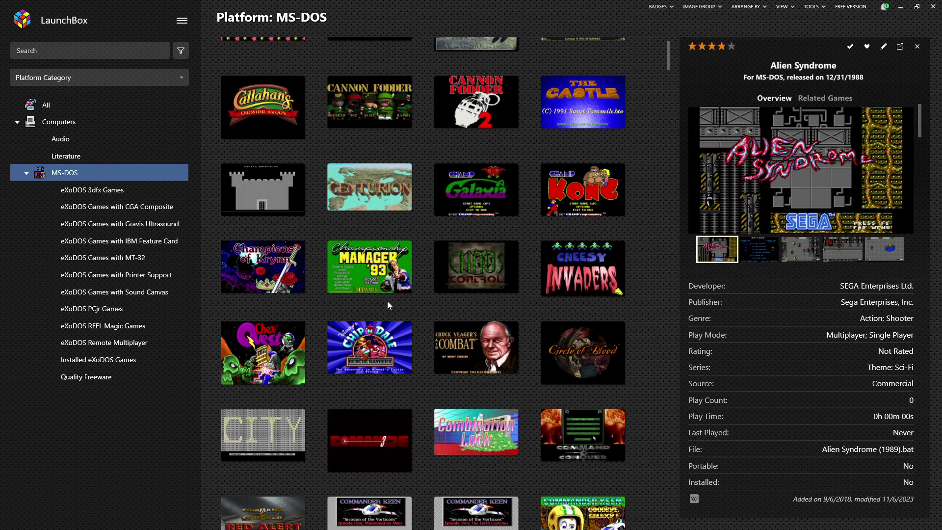
right_click(387, 302)
click(416, 303)
- Peek at Commander Keen's context menu, close it, and keep scrolling the grid
scroll(425, 309, down, 1)
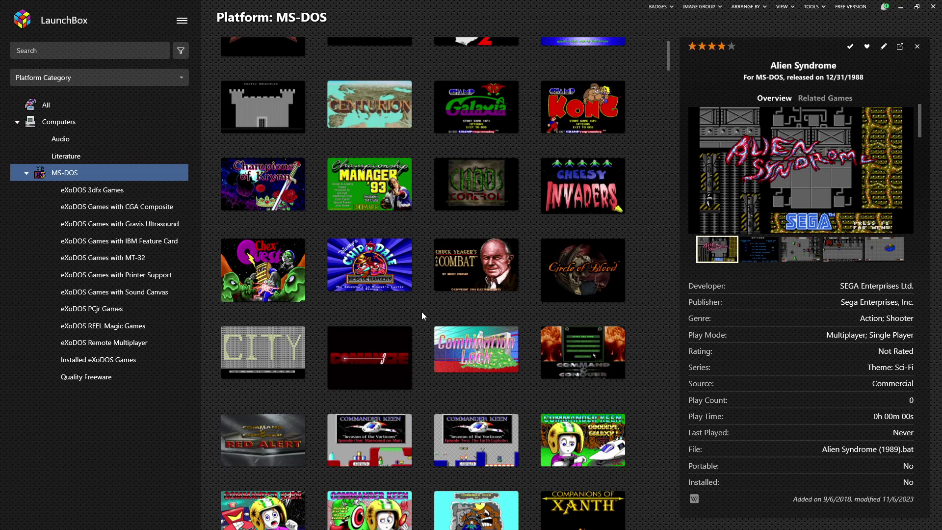
scroll(417, 308, down, 3)
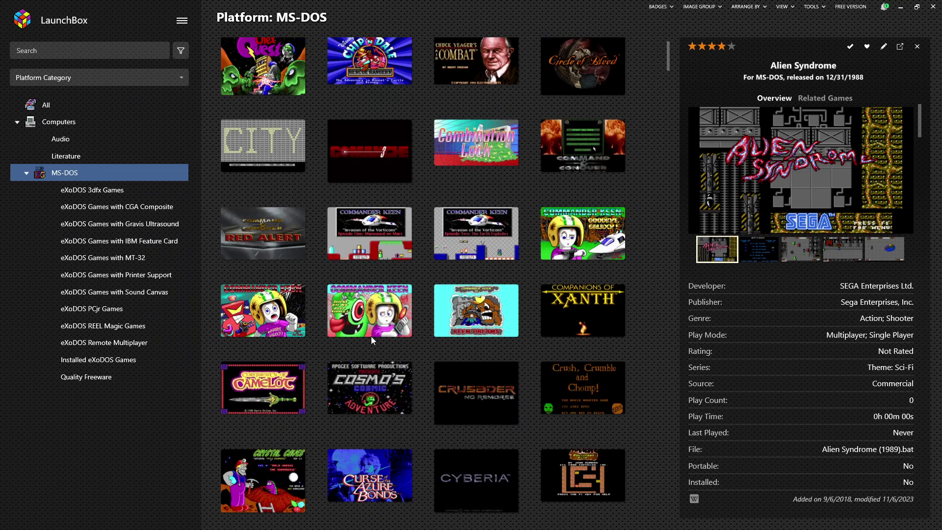
right_click(414, 210)
click(418, 205)
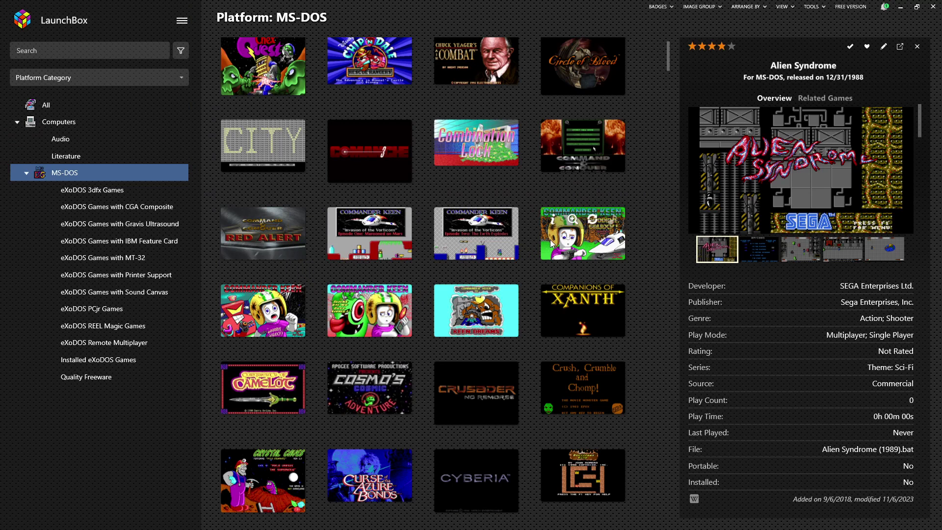
scroll(566, 216, down, 2)
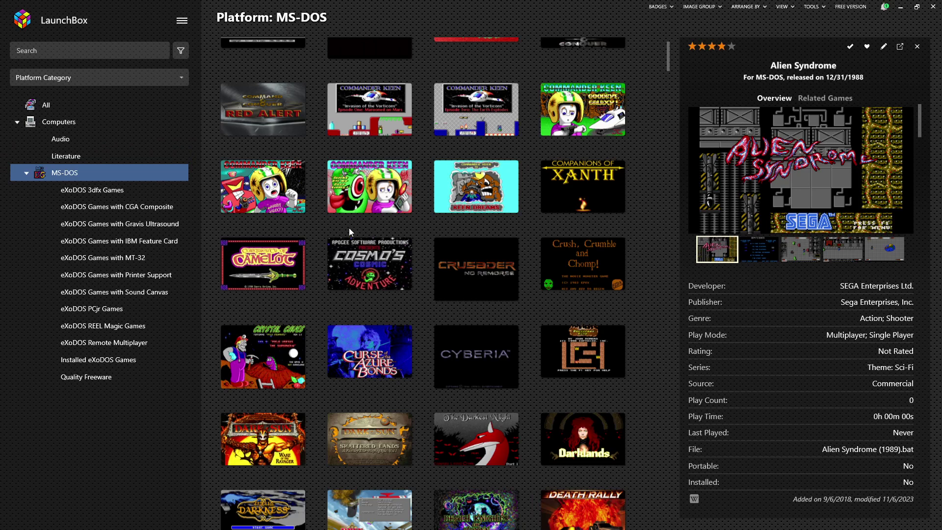
scroll(408, 245, down, 3)
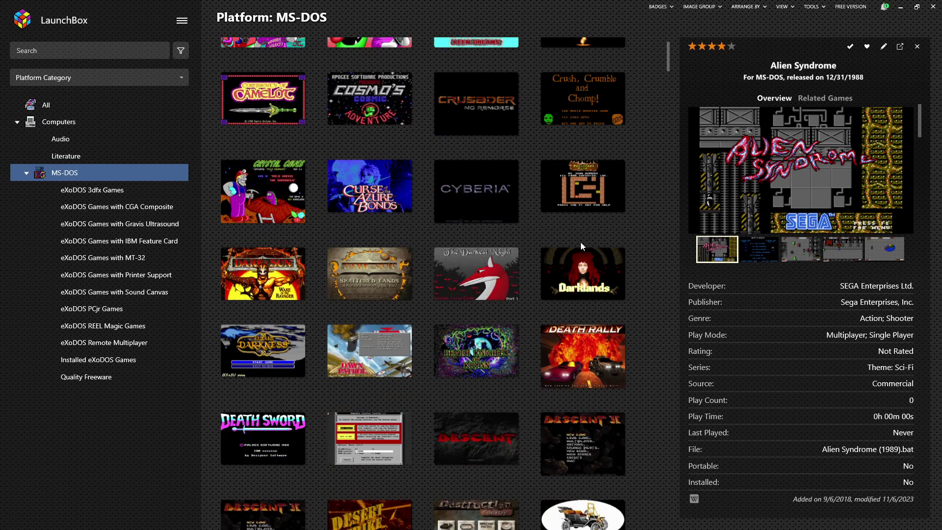